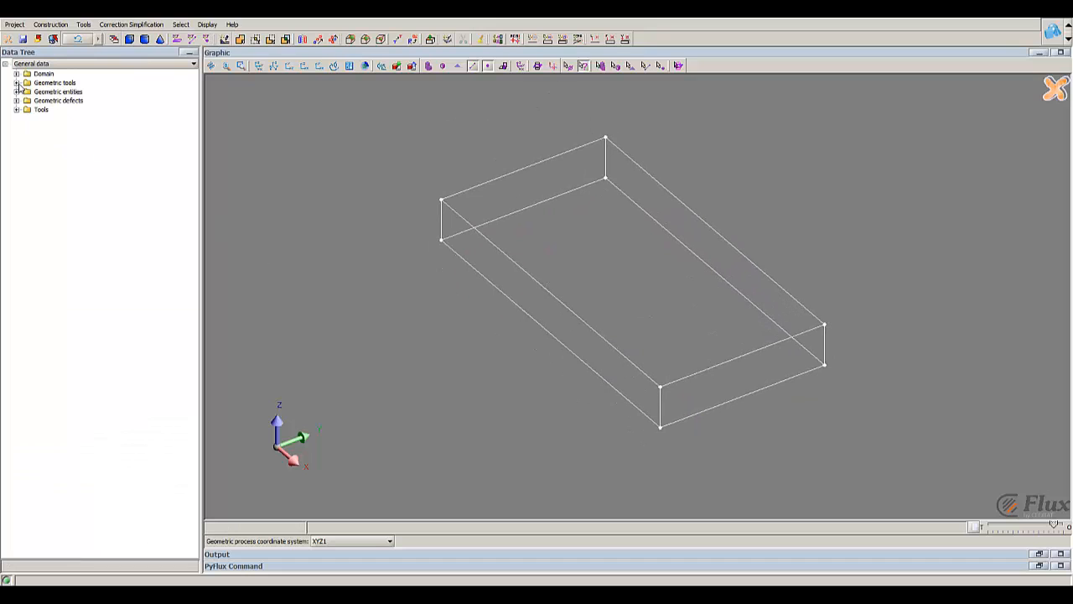
# Edit the block process linked to OBJ_BLOCK_1 and set the block width to 120.
pyautogui.click(16, 91)
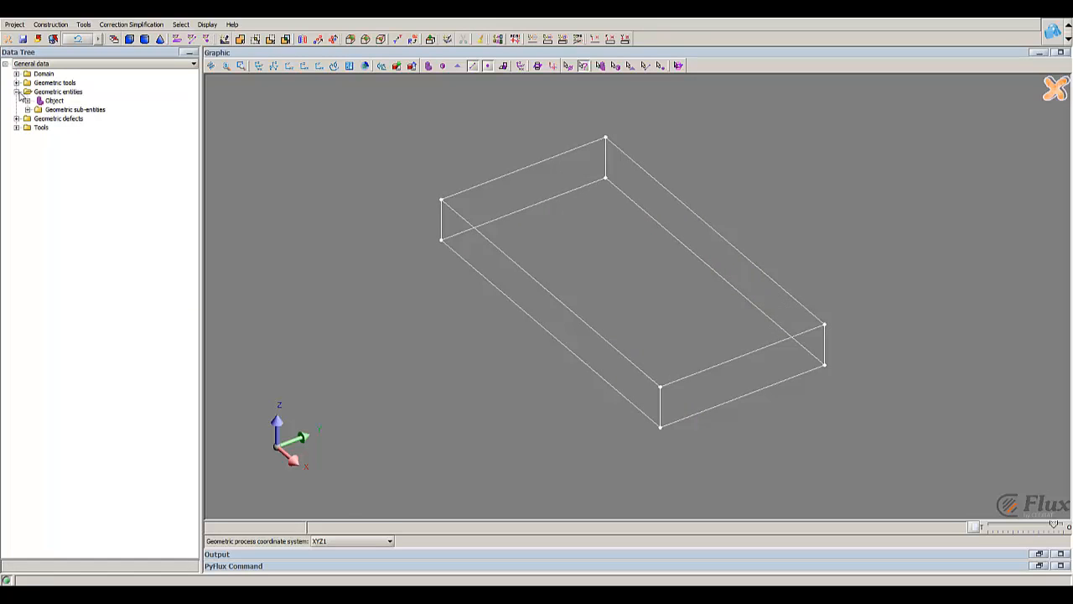
pyautogui.click(26, 101)
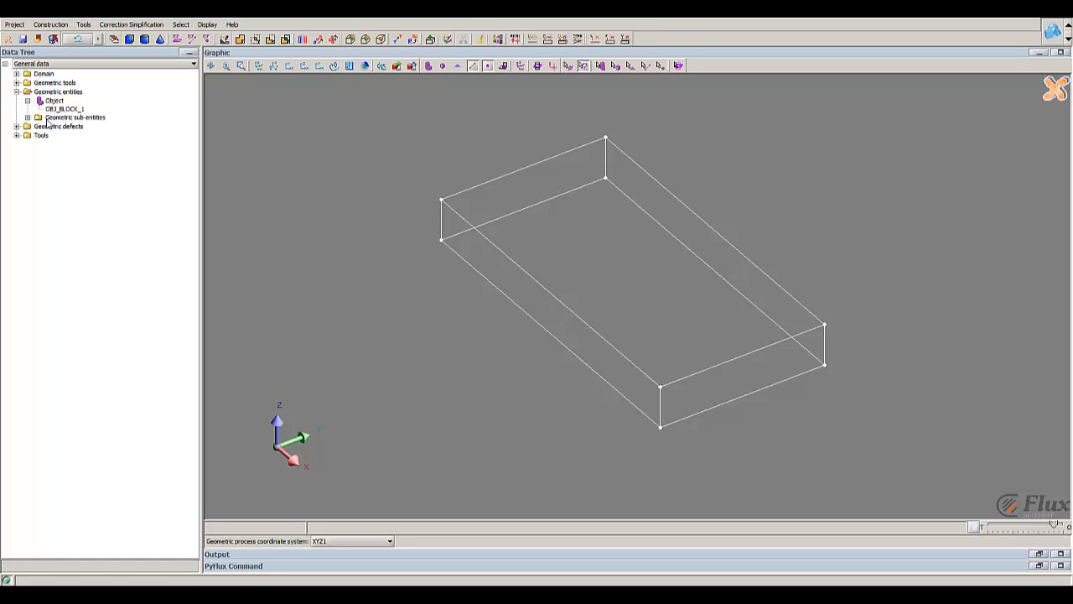
pyautogui.doubleClick(64, 109)
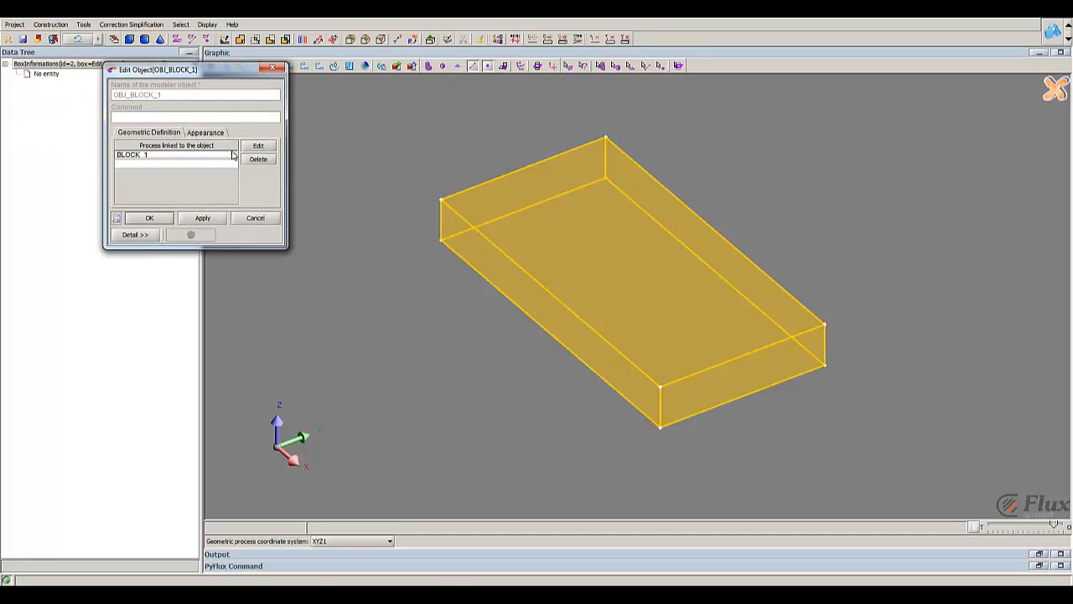
pyautogui.click(258, 146)
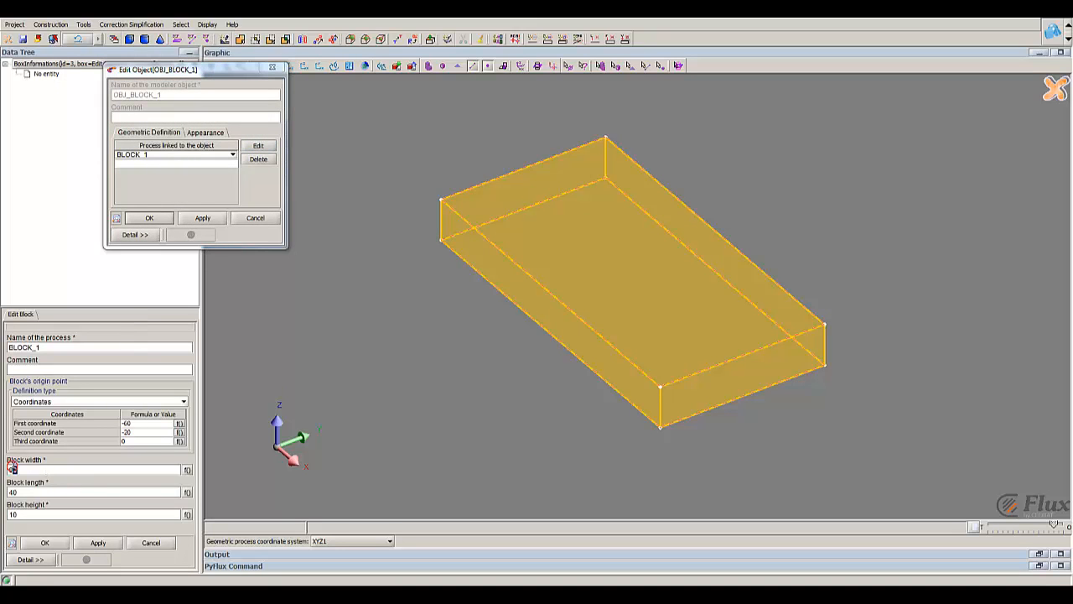
pyautogui.doubleClick(11, 468)
pyautogui.write('12')
pyautogui.moveTo(788, 435); pyautogui.dragTo(741, 352, button='right')
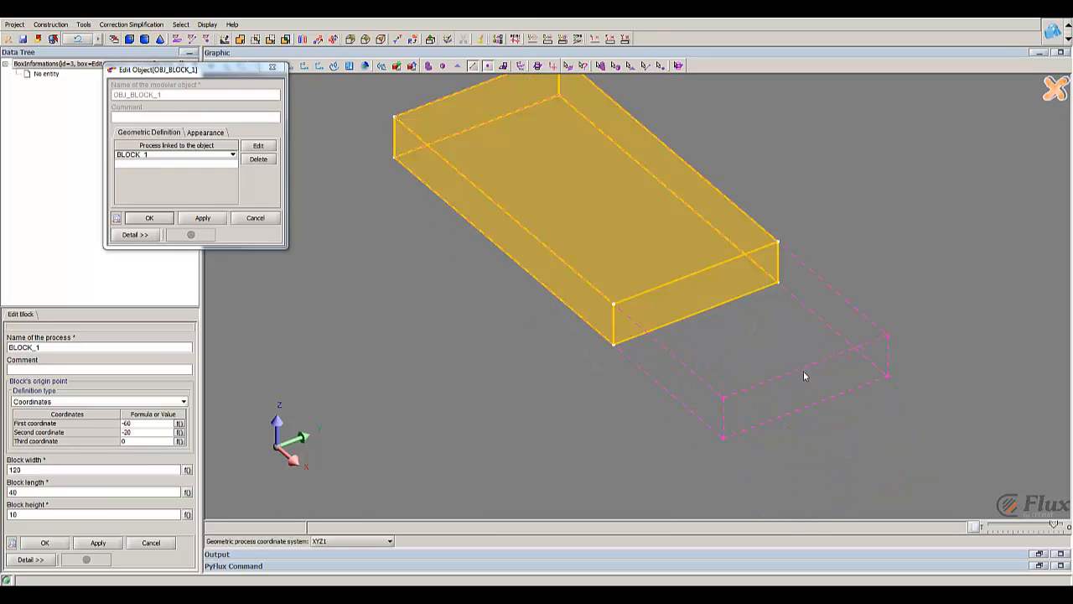
pyautogui.click(50, 544)
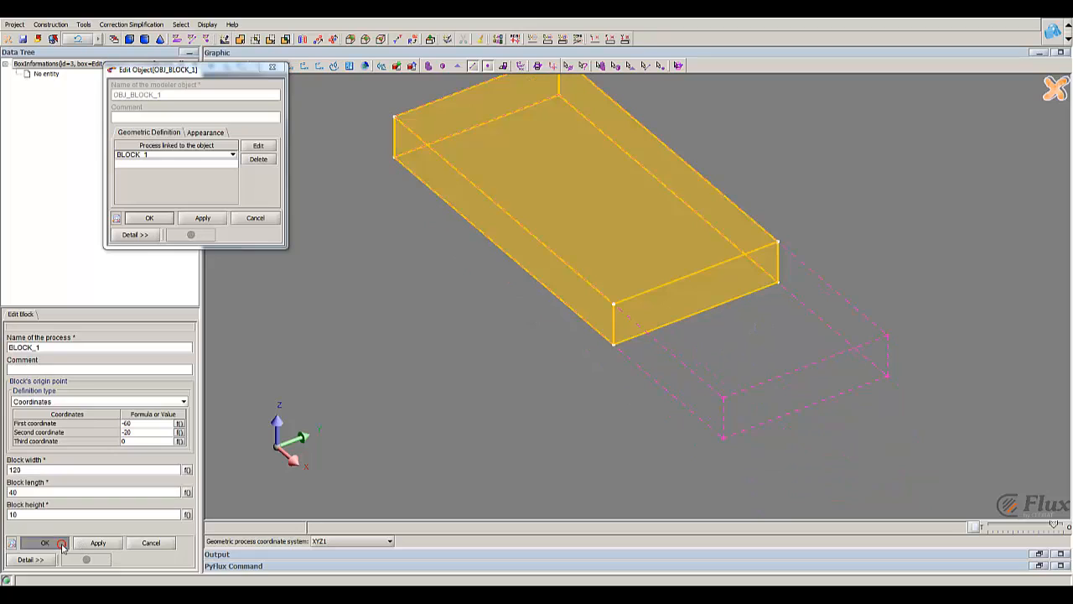
pyautogui.click(149, 218)
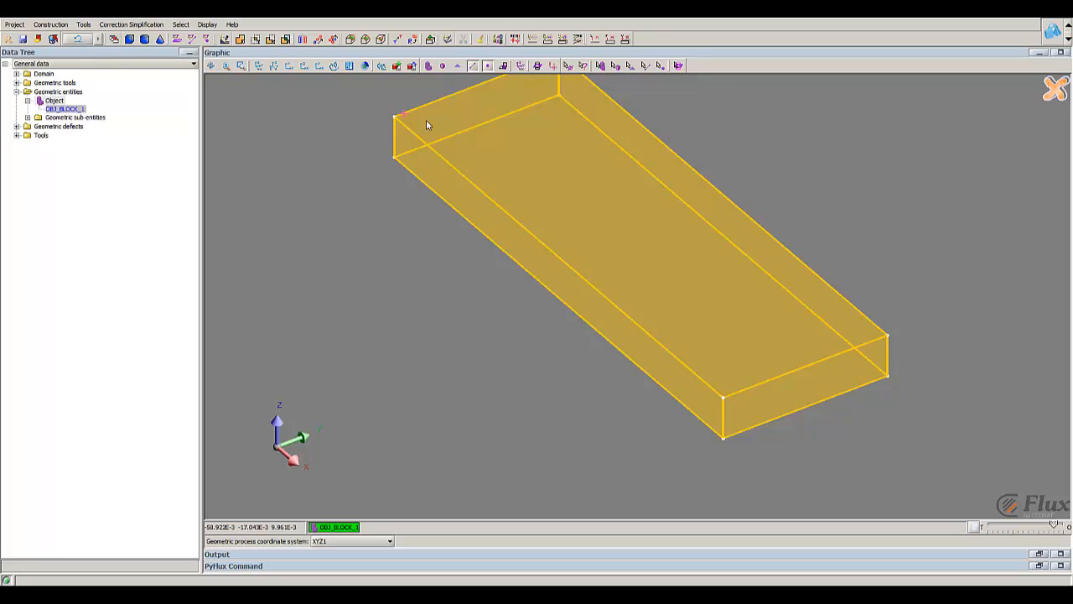
# Fillet the four vertical corner edges of the block with a radius of 18.
pyautogui.moveTo(578, 179); pyautogui.dragTo(527, 197, button='middle')
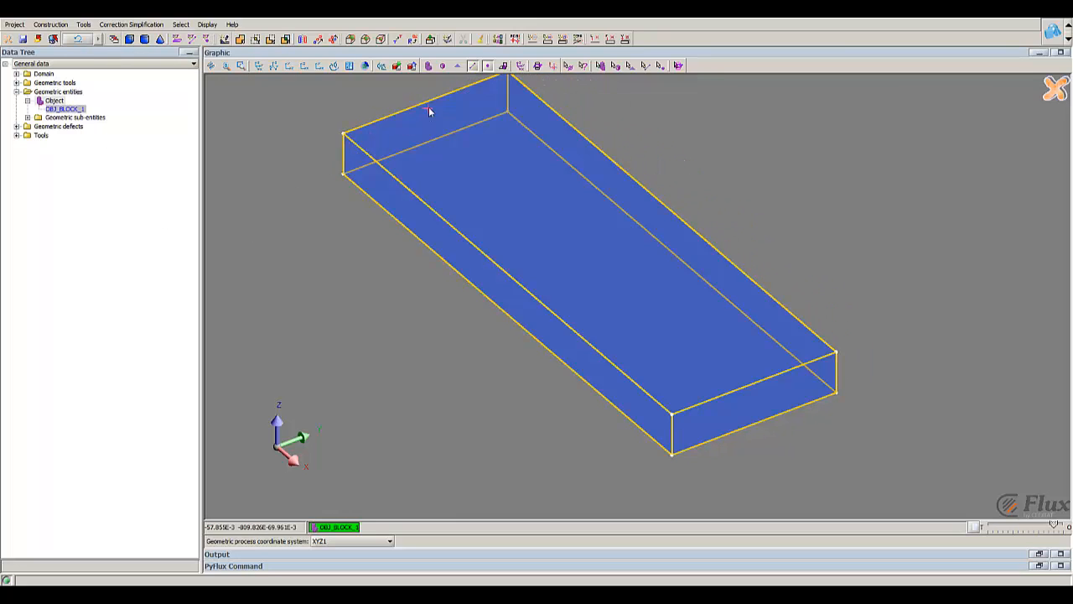
pyautogui.click(351, 40)
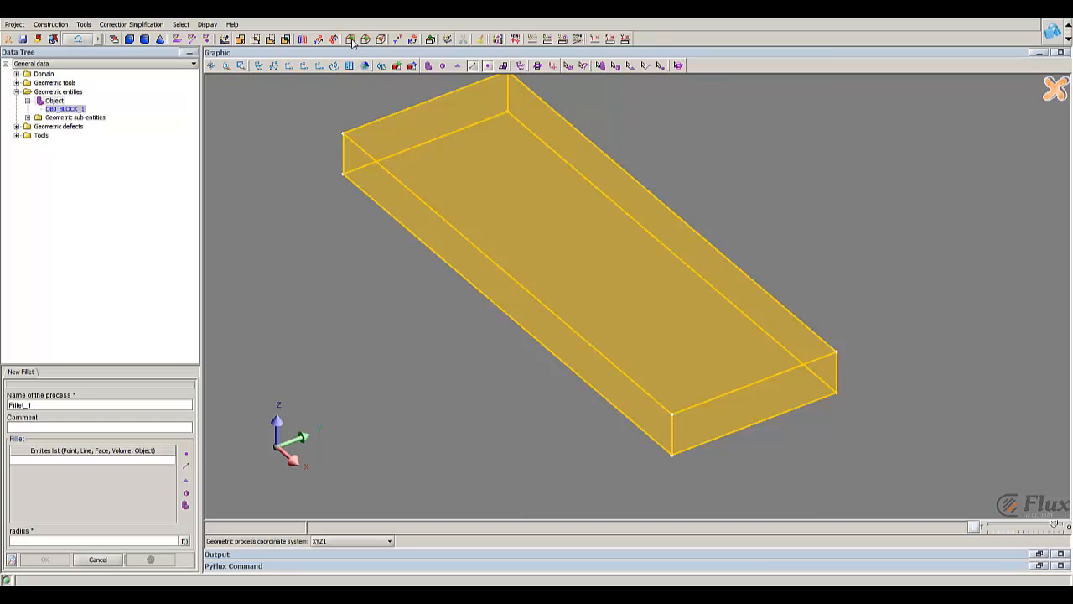
pyautogui.click(185, 465)
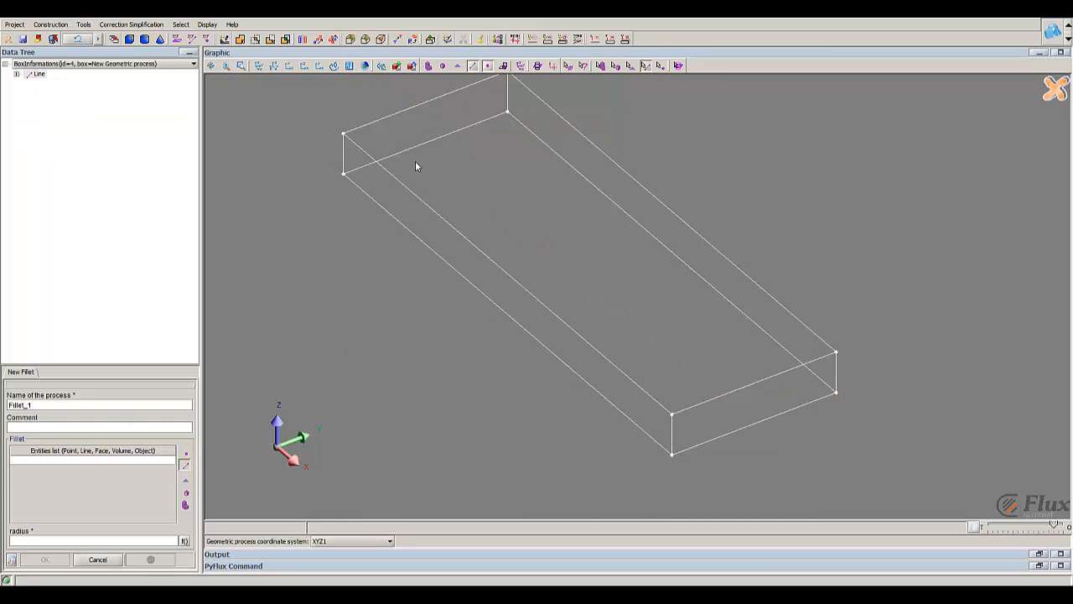
pyautogui.click(347, 163)
pyautogui.click(508, 97)
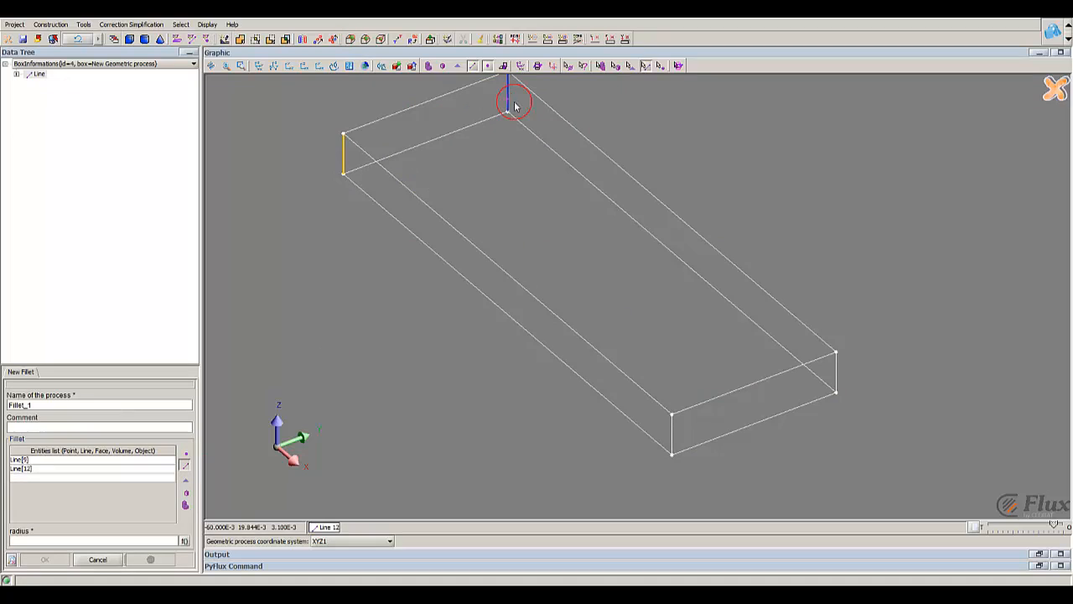
pyautogui.click(837, 373)
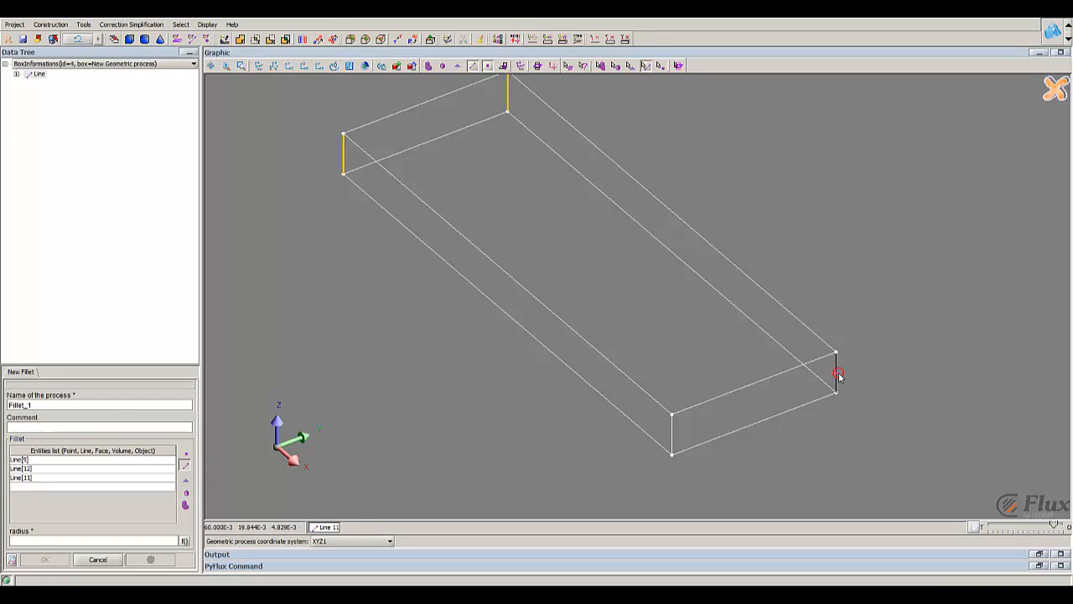
pyautogui.click(673, 432)
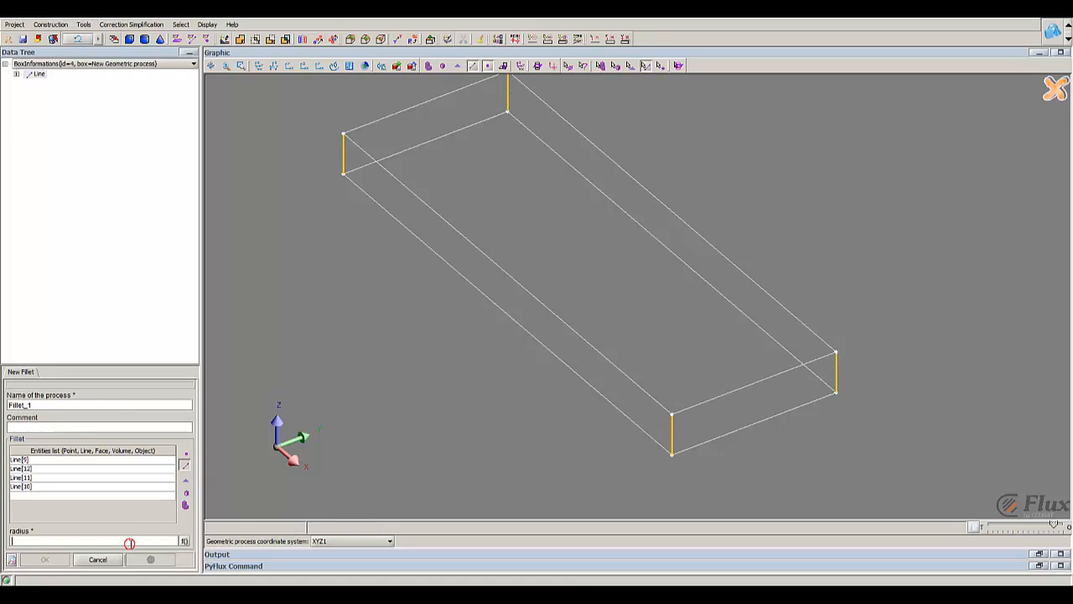
pyautogui.write('18')
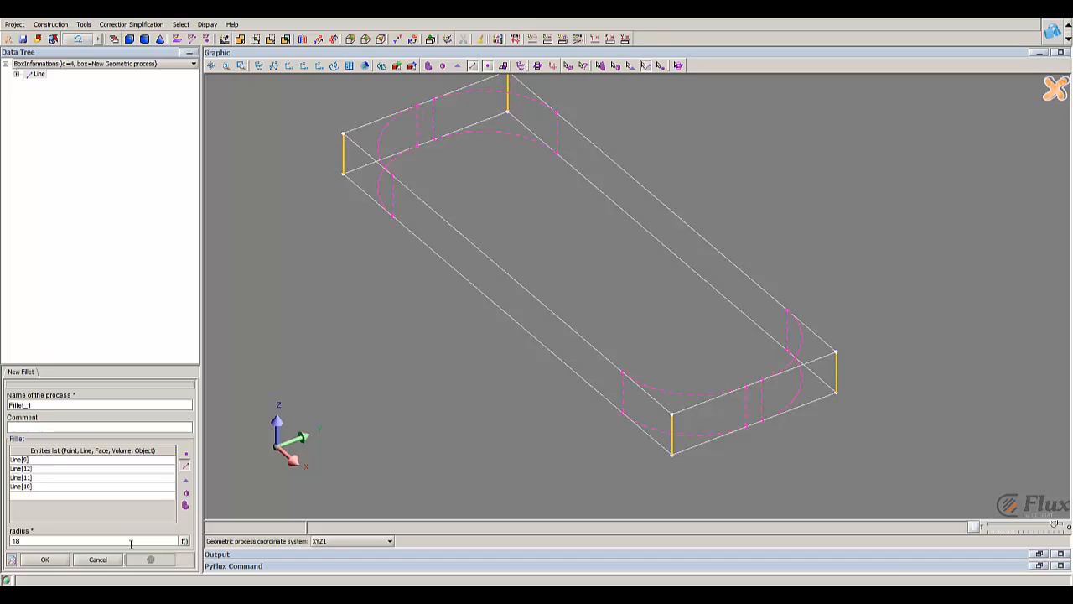
pyautogui.click(45, 560)
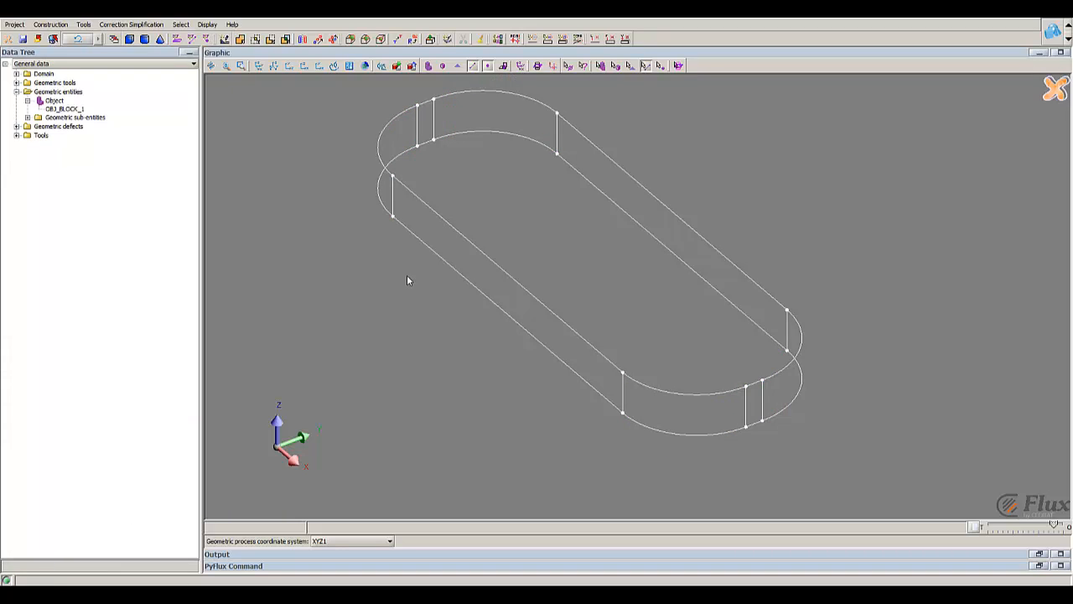
# Display the model's faces and start a new block with its origin at coordinates -10, -20, 10.
pyautogui.click(457, 65)
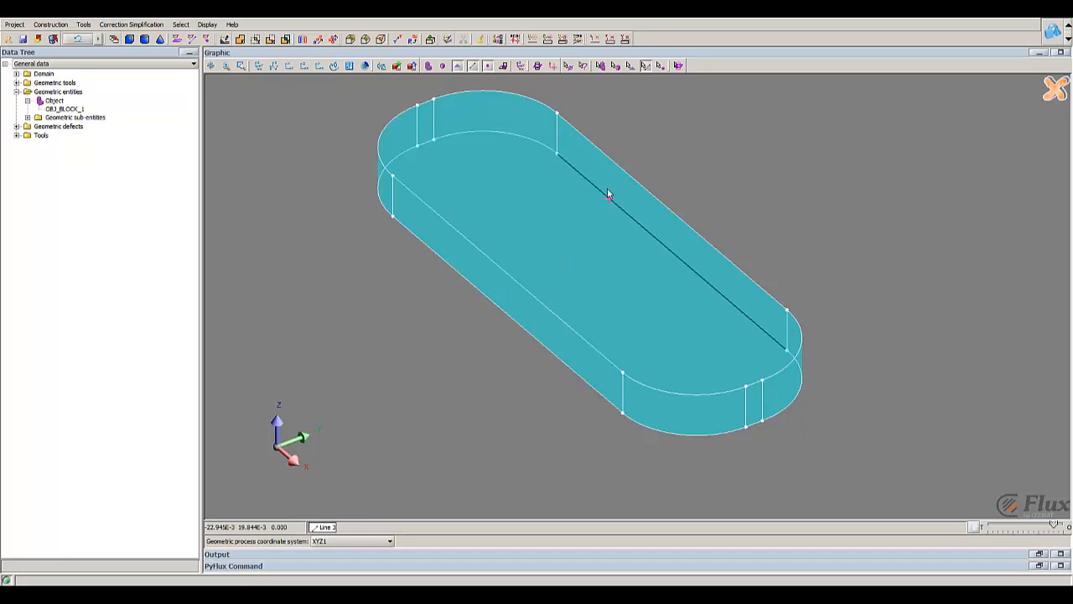
pyautogui.click(130, 39)
pyautogui.click(146, 428)
pyautogui.write('-')
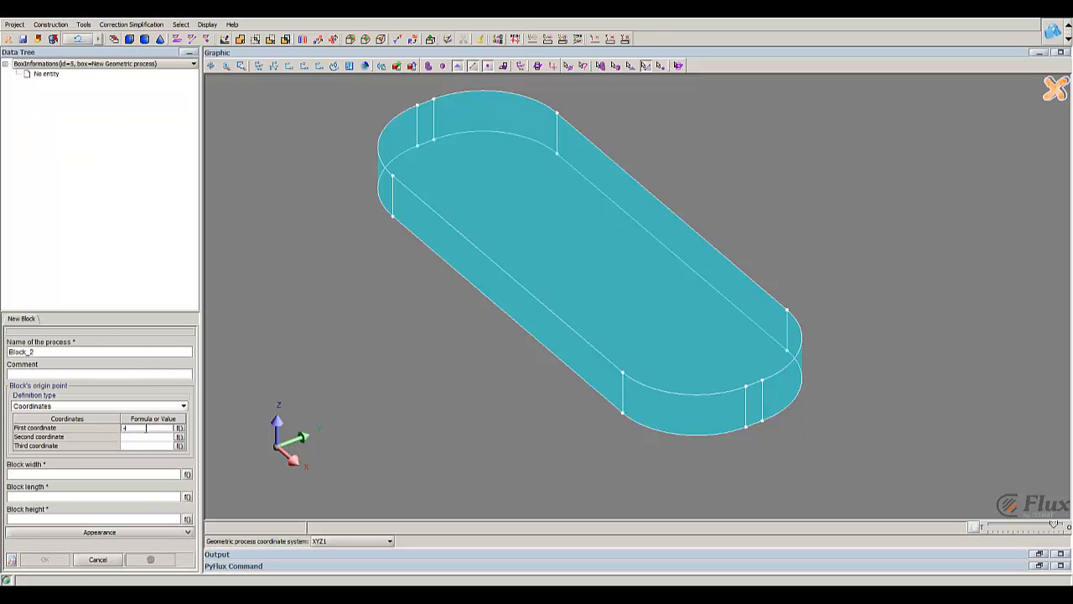
pyautogui.write('10')
pyautogui.press('Tab')
pyautogui.write('-20')
pyautogui.press('Tab')
pyautogui.write('10')
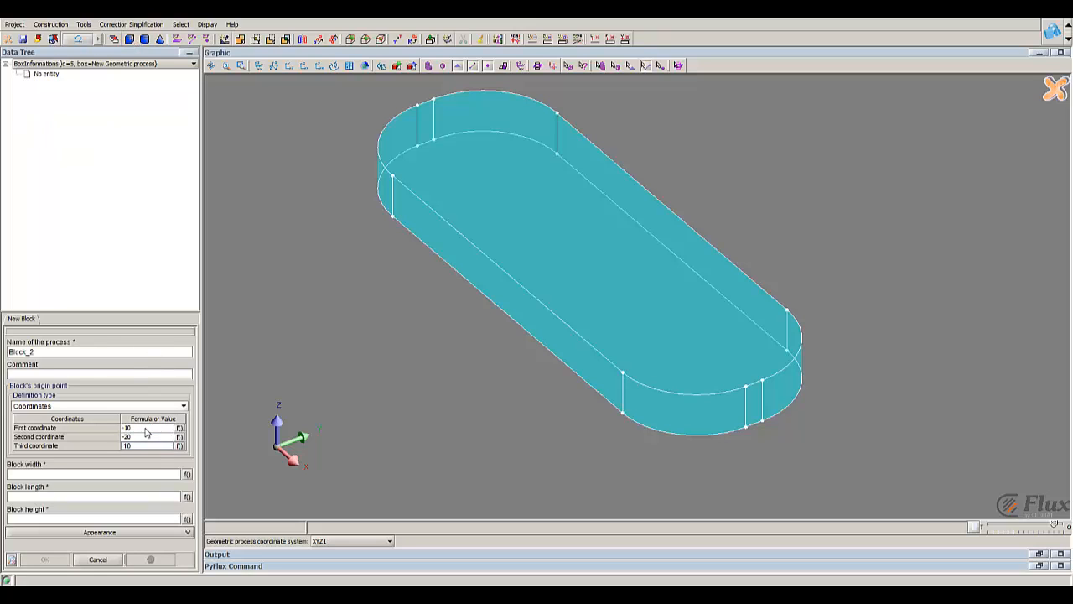
# Give the new block a width of 20, length of 40 and height of 40, and create it.
pyautogui.click(95, 474)
pyautogui.write('20')
pyautogui.write('40')
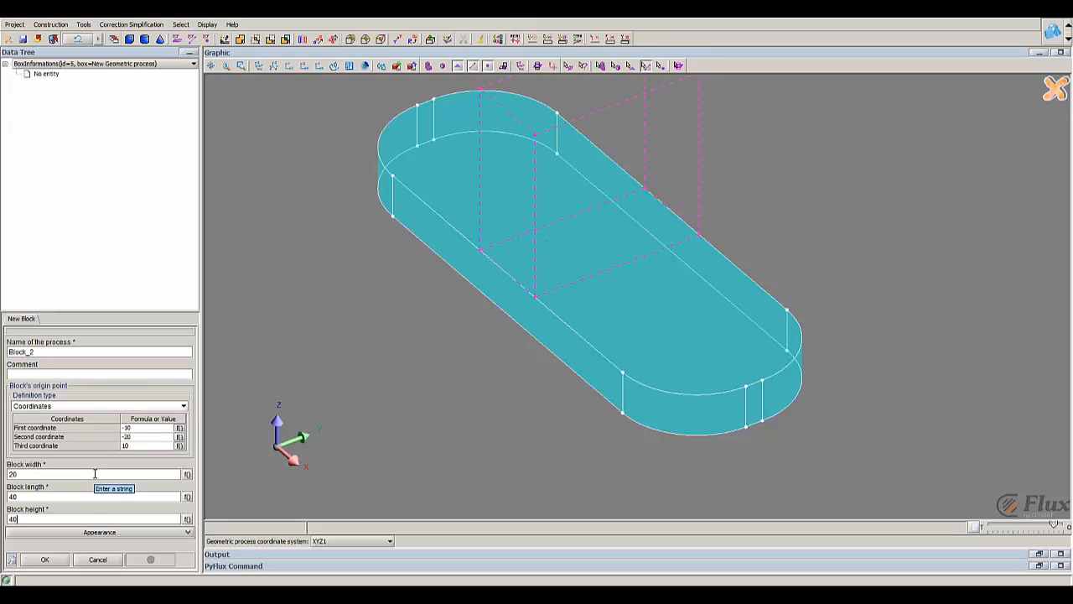
pyautogui.moveTo(544, 147); pyautogui.dragTo(547, 224, button='right')
pyautogui.moveTo(579, 221); pyautogui.dragTo(622, 226)
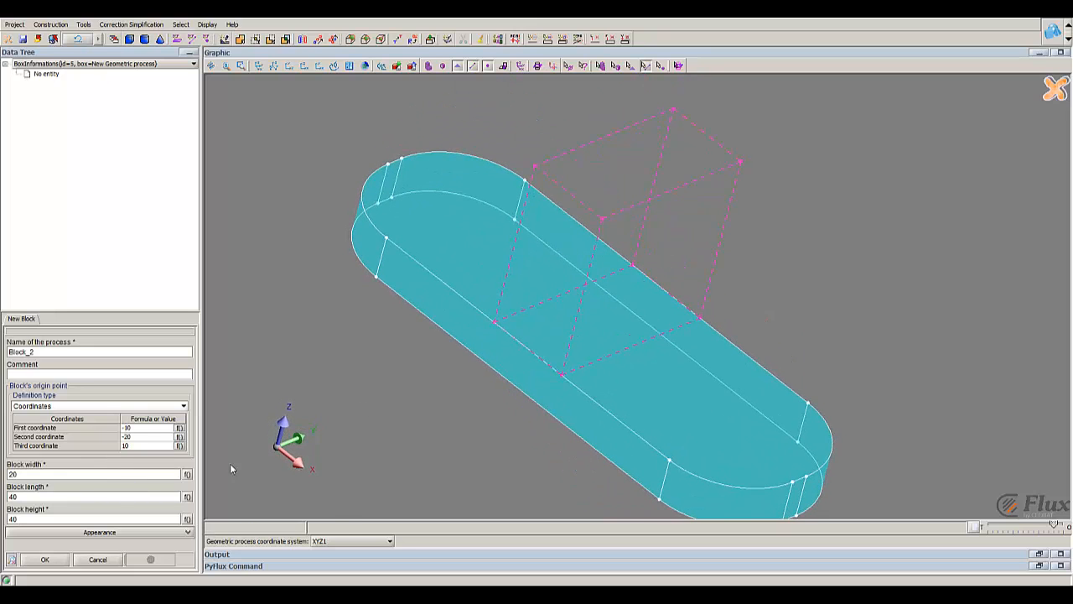
pyautogui.click(47, 560)
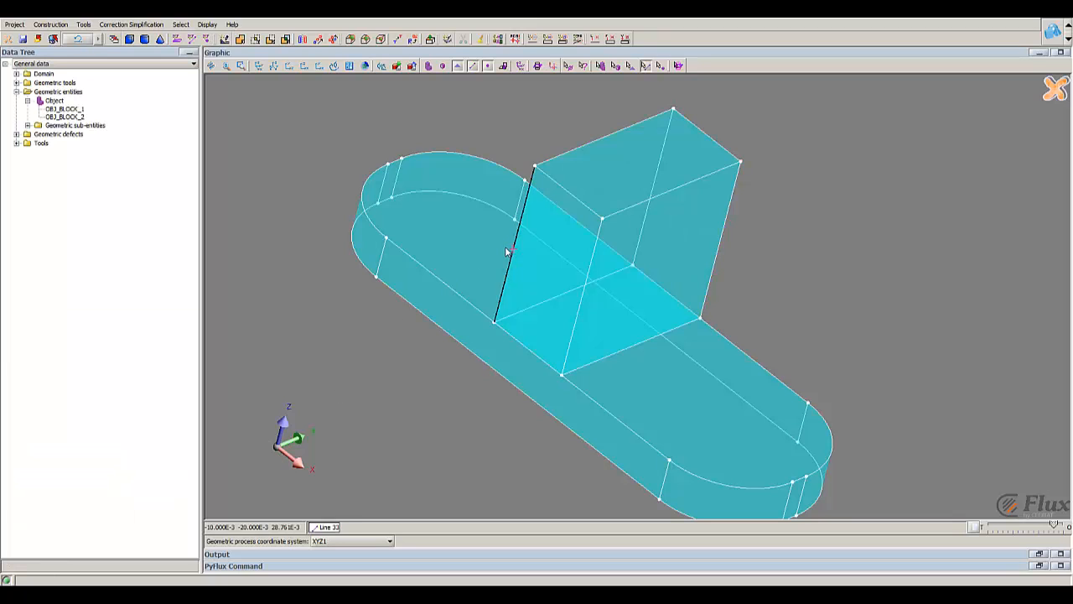
# Create a geometric parameter named H_MAGNET with the expression 20.
pyautogui.moveTo(595, 234); pyautogui.dragTo(591, 248, button='right')
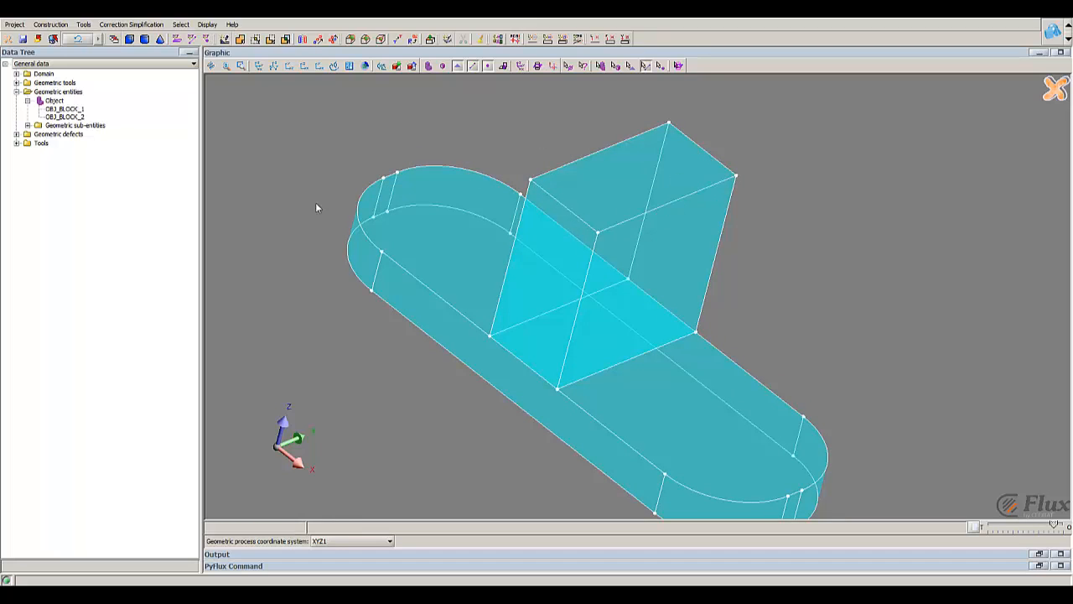
pyautogui.click(16, 83)
pyautogui.doubleClick(67, 92)
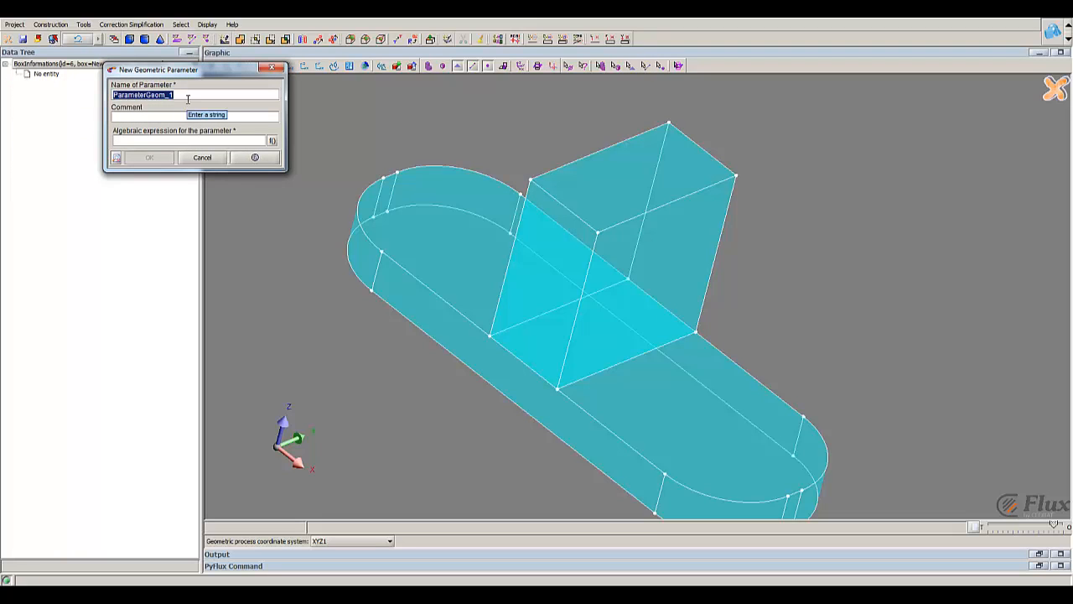
pyautogui.write('H_MAGNET')
pyautogui.press('Tab')
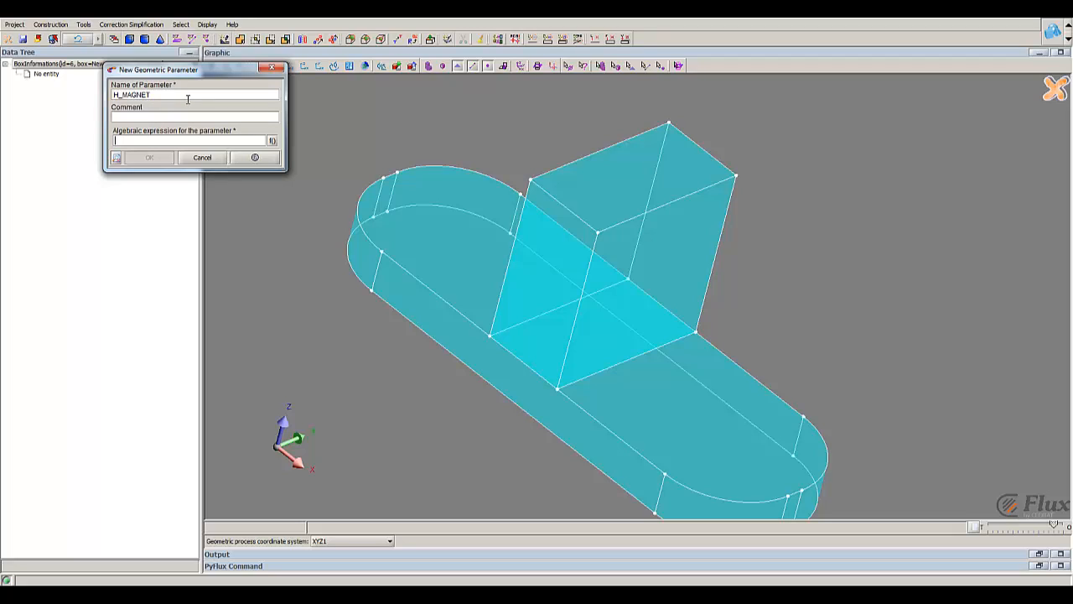
pyautogui.write('20')
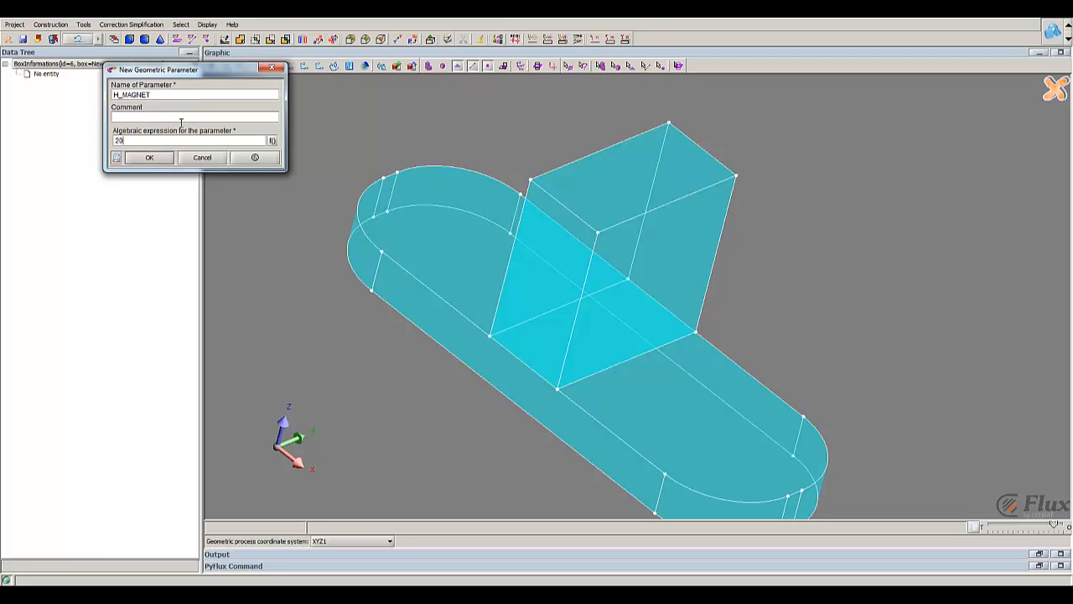
pyautogui.click(149, 157)
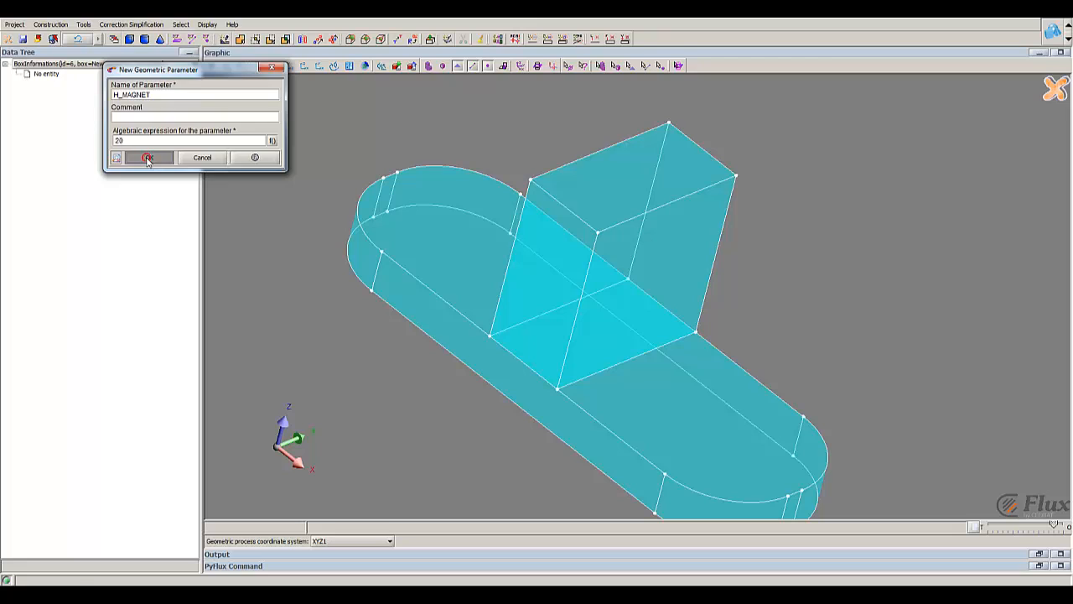
pyautogui.click(203, 158)
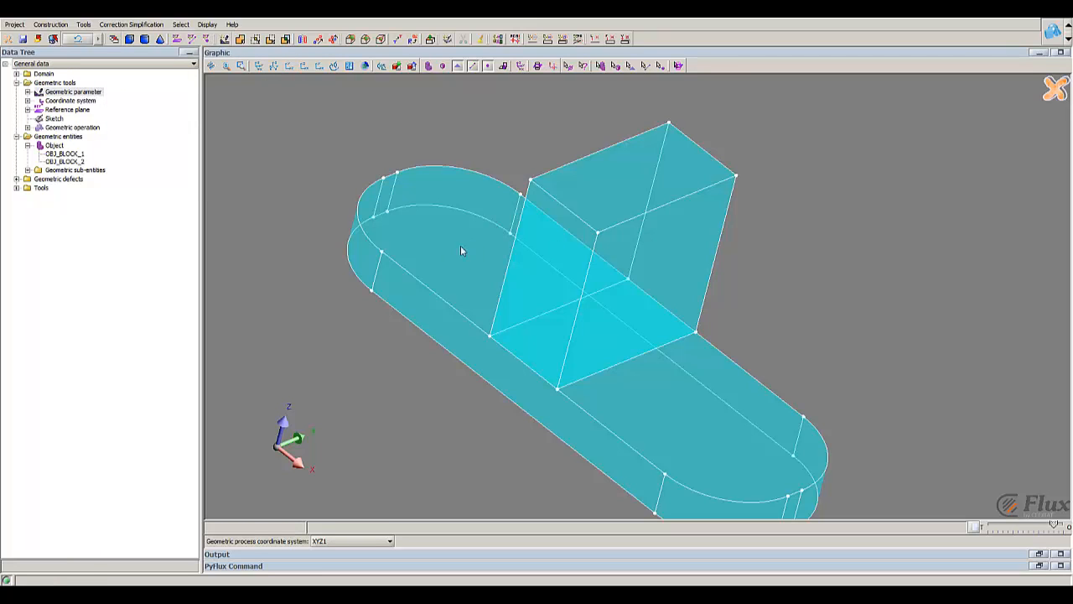
# Start another block whose origin is defined by a point, using the upright block's top corner at X -10, Y -20.
pyautogui.click(128, 39)
pyautogui.click(148, 428)
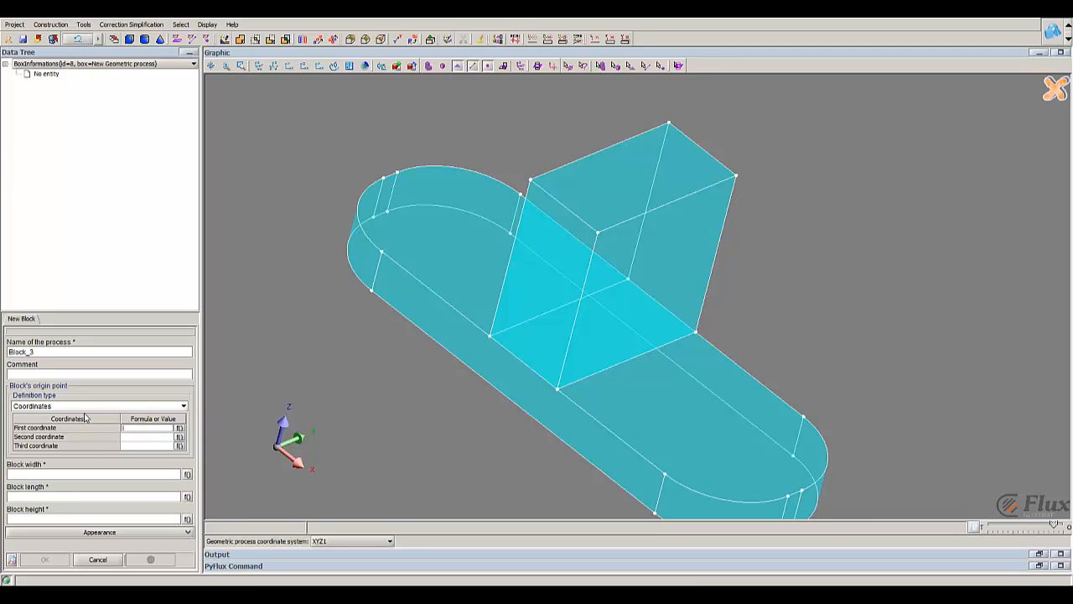
pyautogui.click(133, 406)
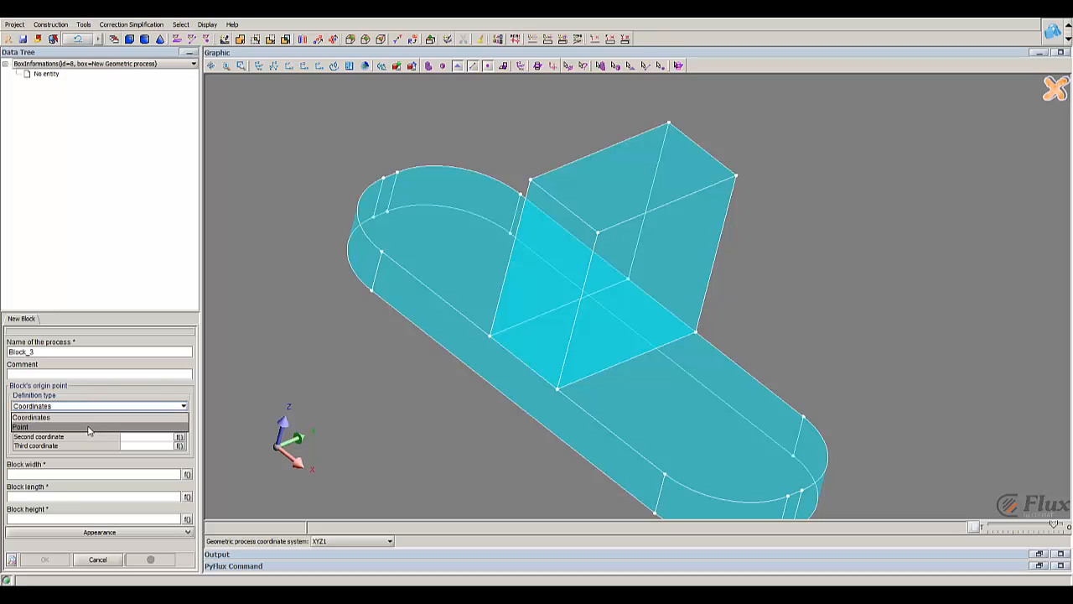
pyautogui.click(89, 427)
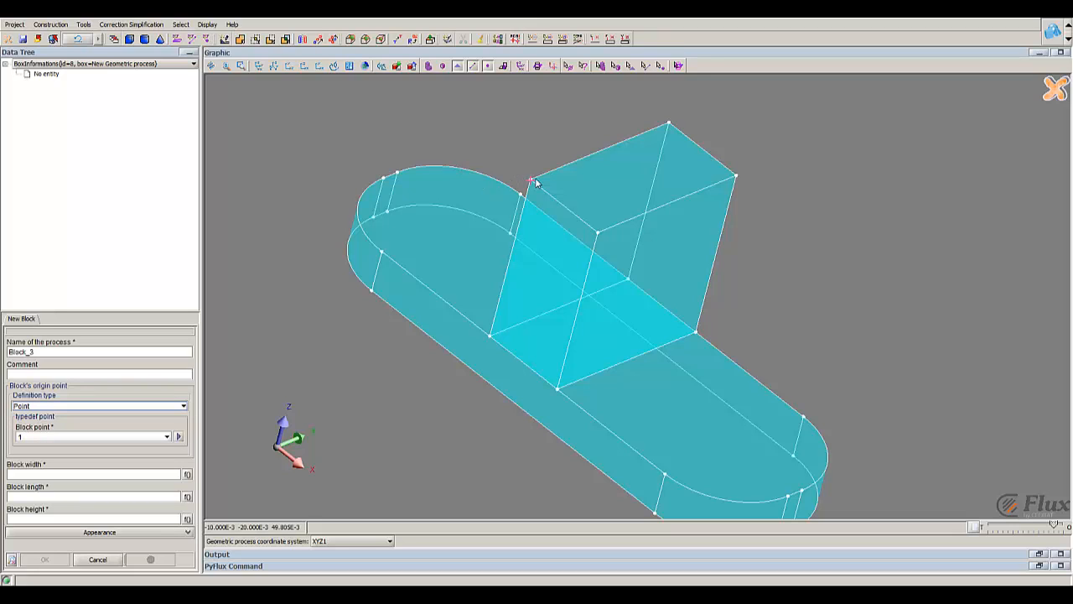
pyautogui.click(154, 437)
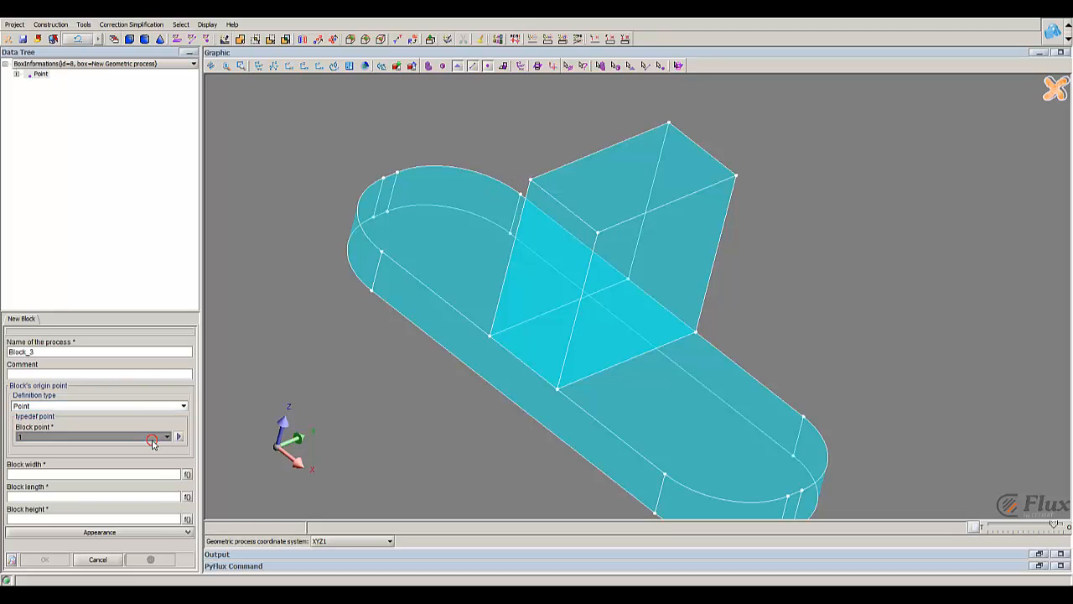
pyautogui.click(530, 180)
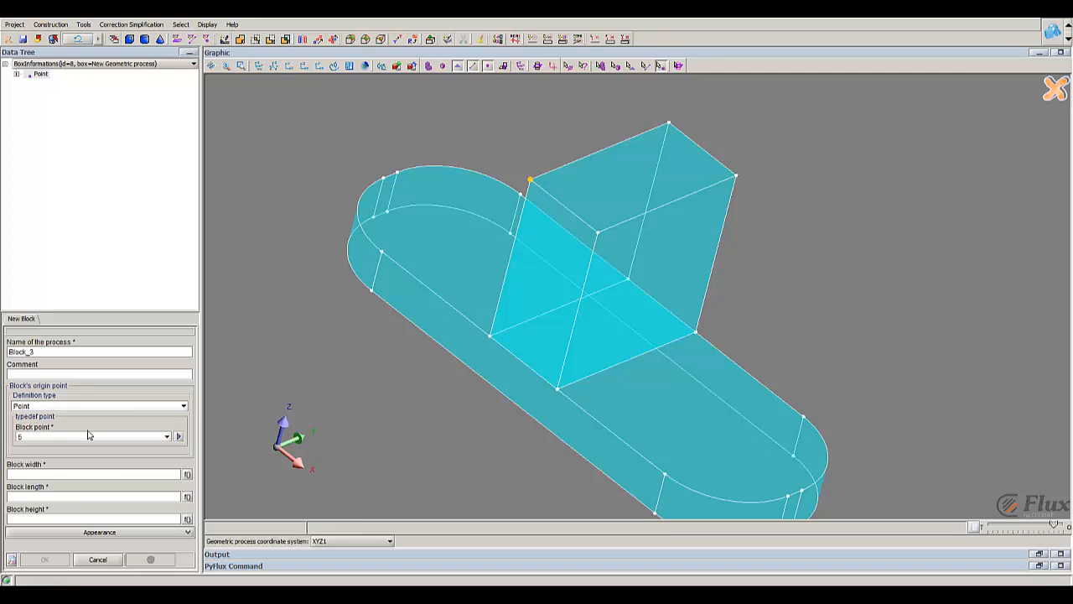
# Give the new block a width of 20, length of 40 and height of H_MAGNET, and create it.
pyautogui.click(82, 475)
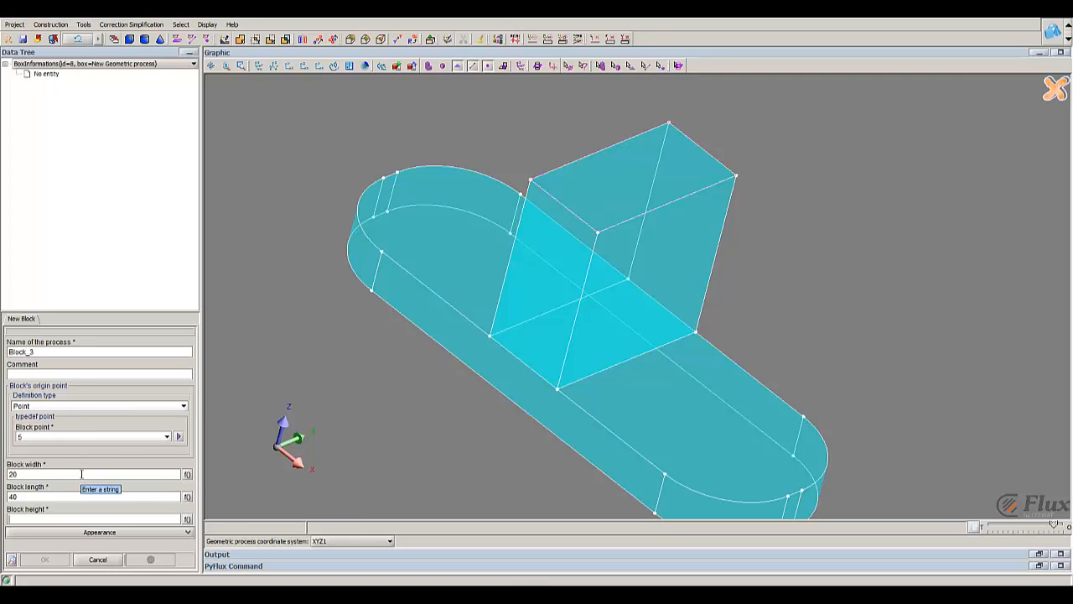
pyautogui.click(187, 519)
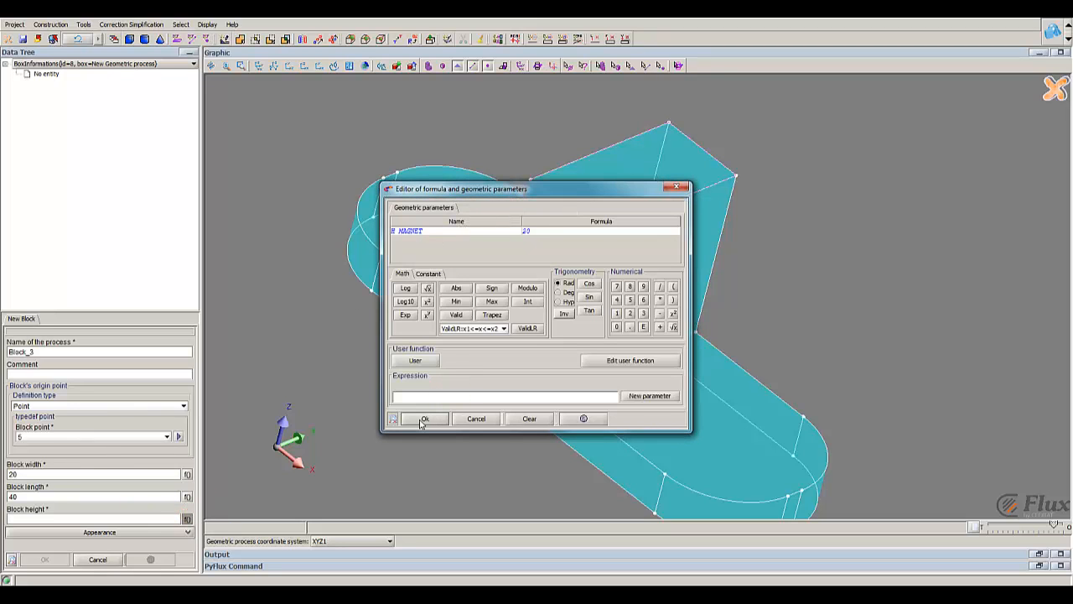
pyautogui.doubleClick(423, 231)
pyautogui.click(423, 419)
pyautogui.click(12, 561)
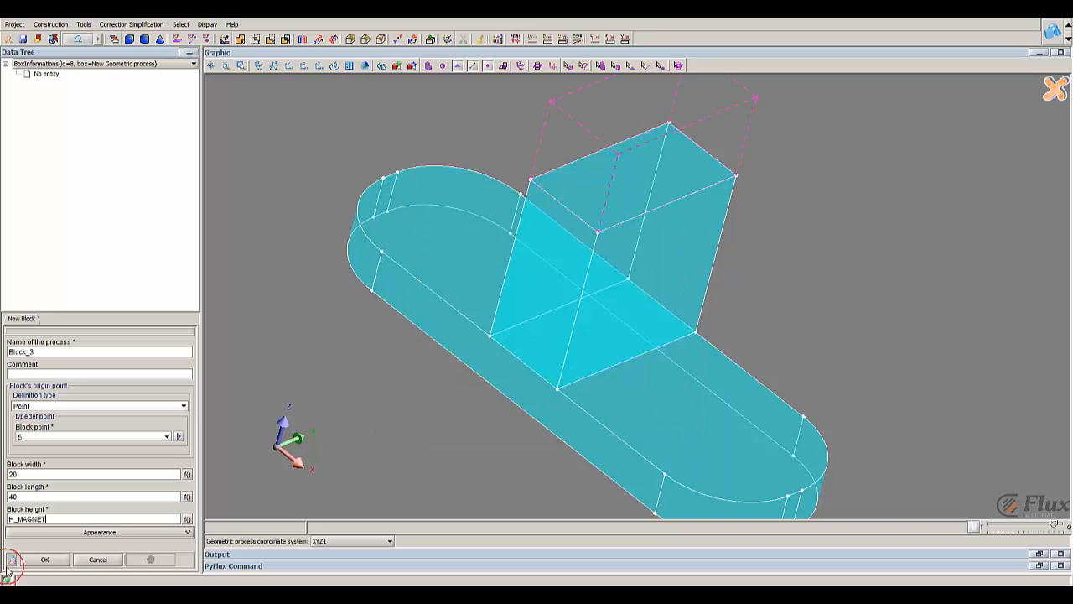
pyautogui.click(45, 559)
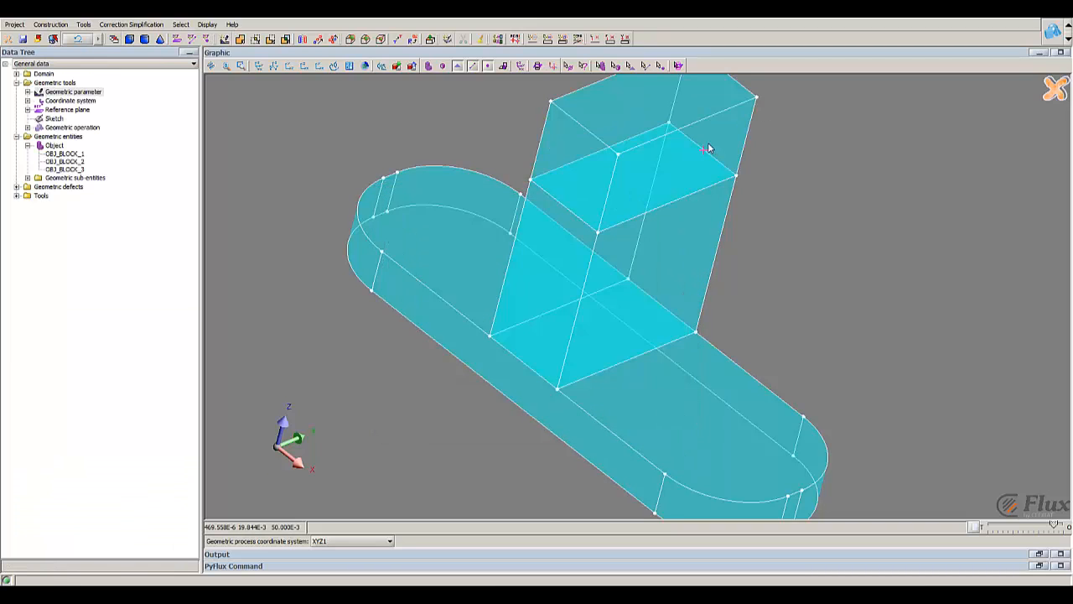
# Start a new cylinder defined by coordinates and create a geometric parameter named CYLINDER_RADIUS with the expression 8.
pyautogui.moveTo(545, 306); pyautogui.dragTo(344, 203, button='middle')
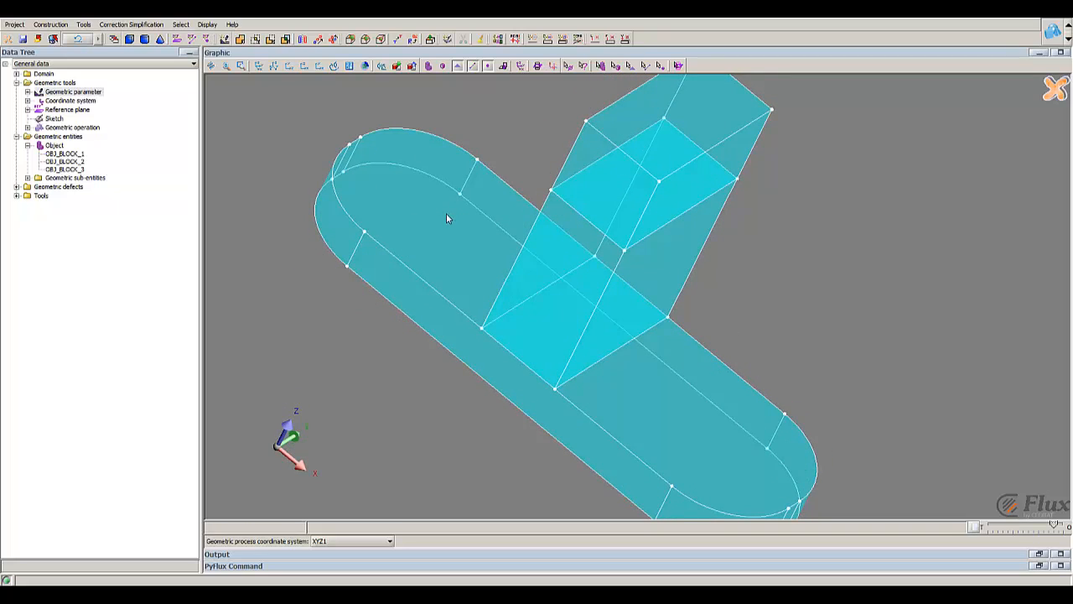
pyautogui.click(144, 40)
pyautogui.click(139, 453)
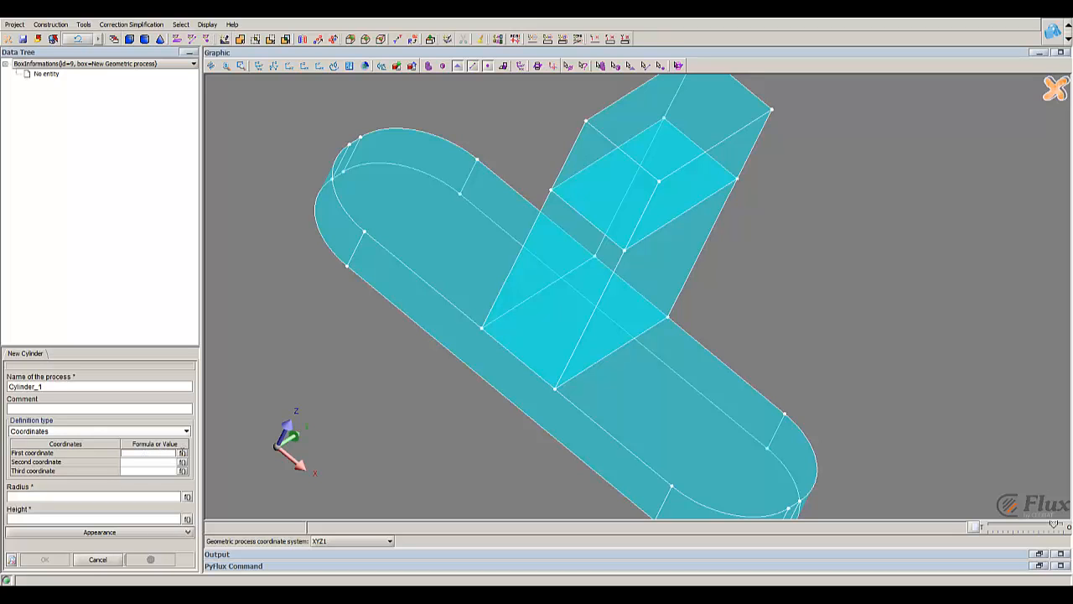
pyautogui.click(181, 453)
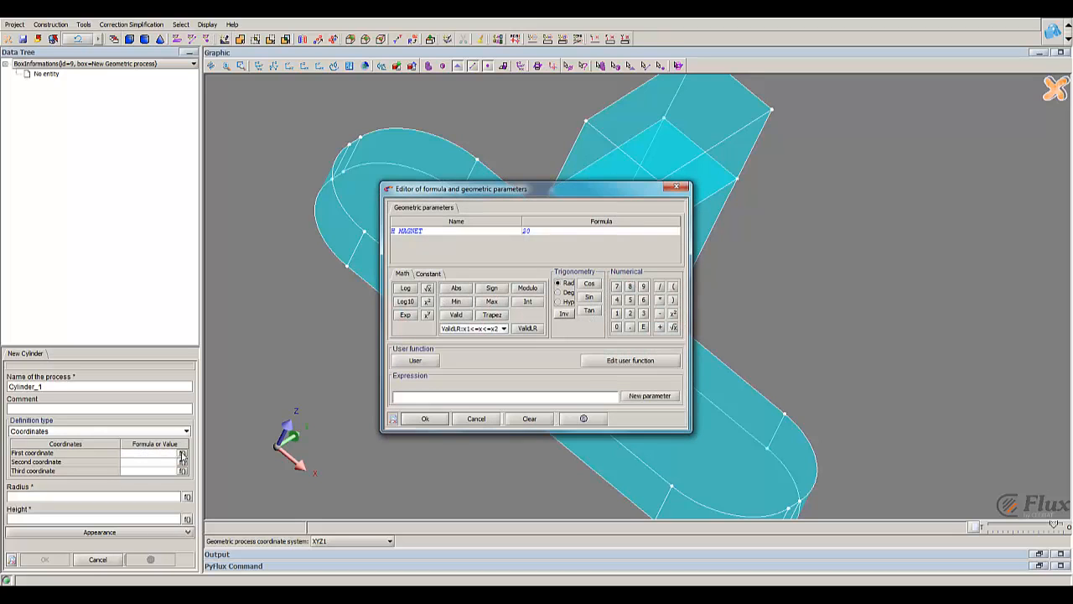
pyautogui.click(650, 396)
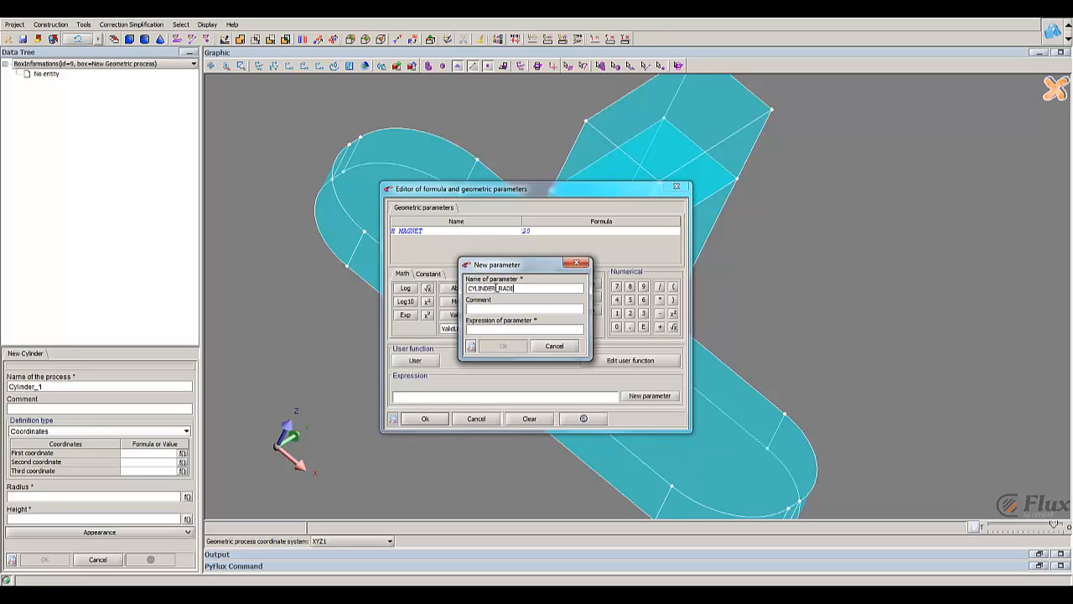
pyautogui.write('8')
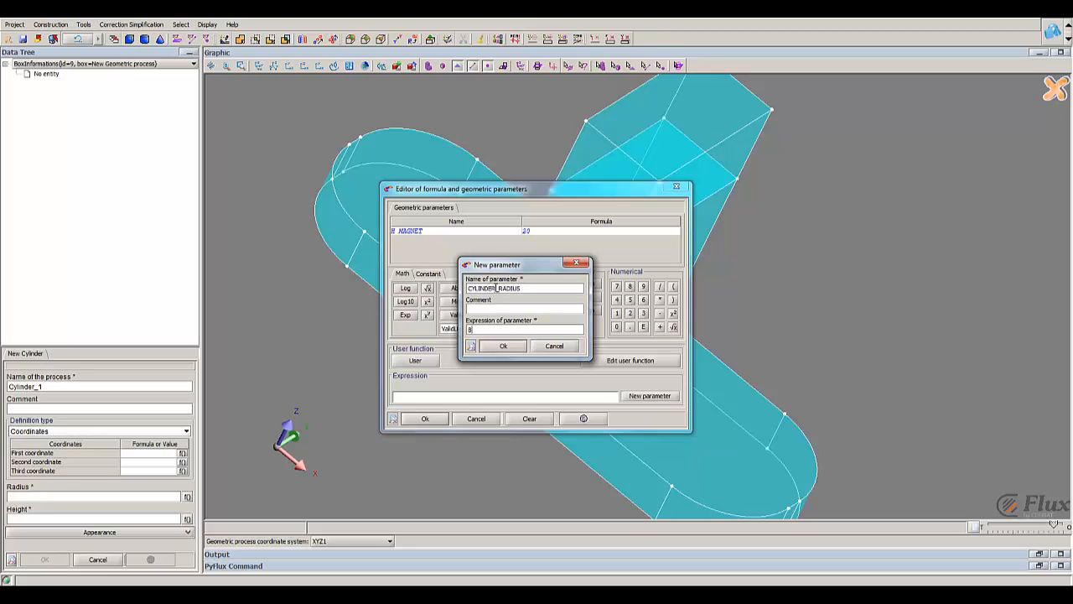
pyautogui.click(502, 346)
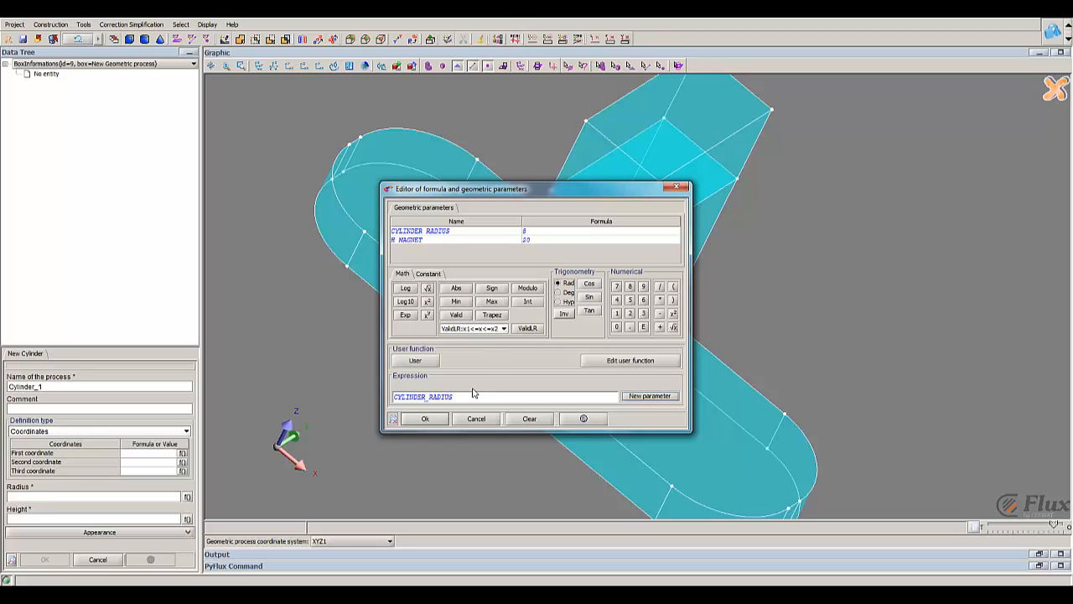
# Create a geometric parameter named CYLINDER_POSITION with the expression -30.
pyautogui.click(642, 399)
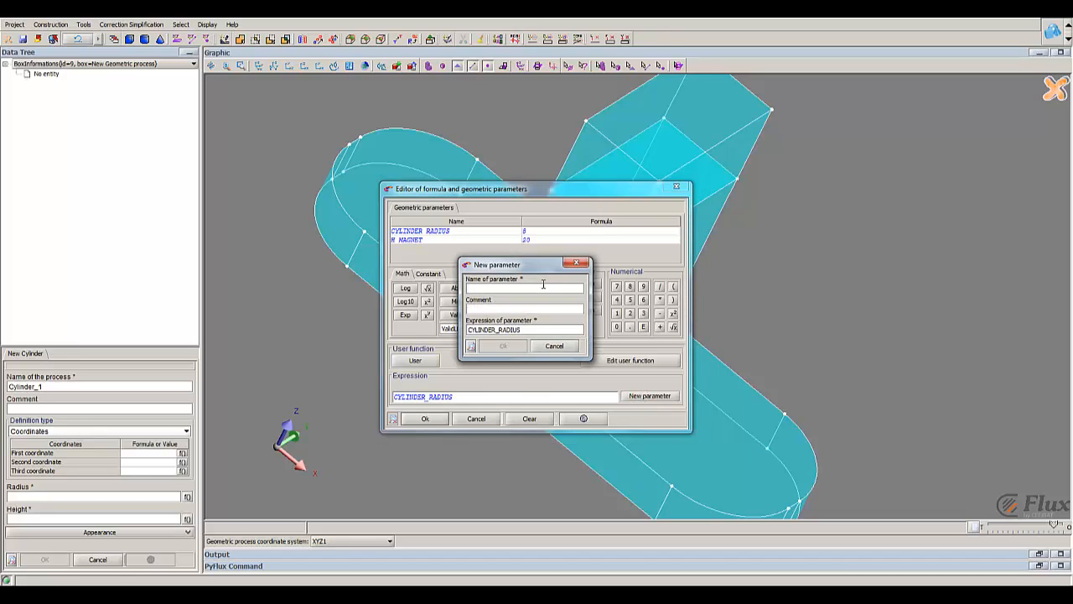
pyautogui.write('CYLINDER_POSITION')
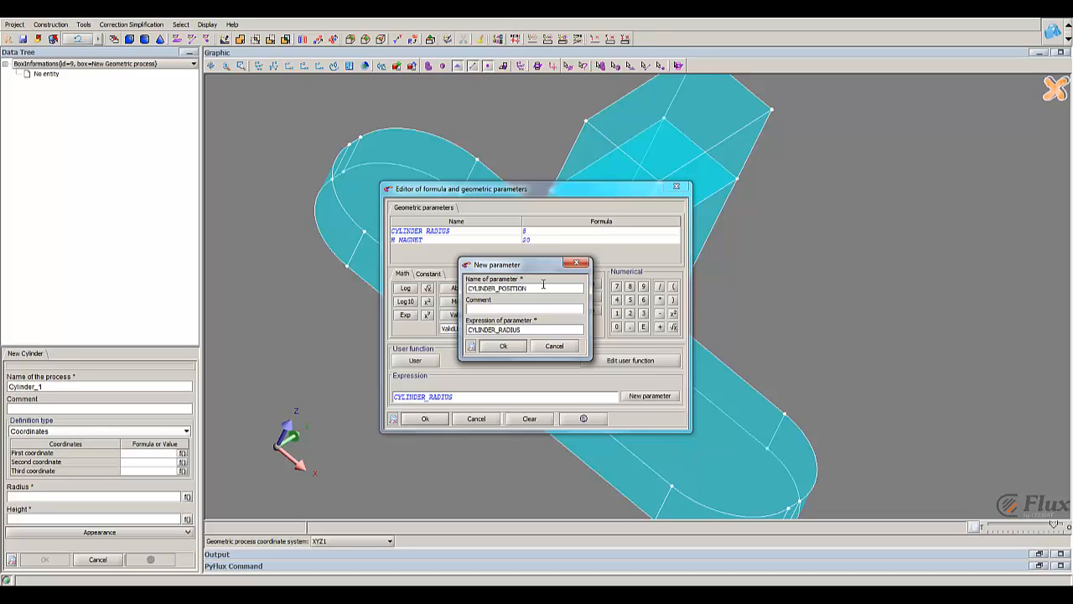
pyautogui.moveTo(525, 329); pyautogui.dragTo(470, 330)
pyautogui.write('-30')
pyautogui.click(503, 346)
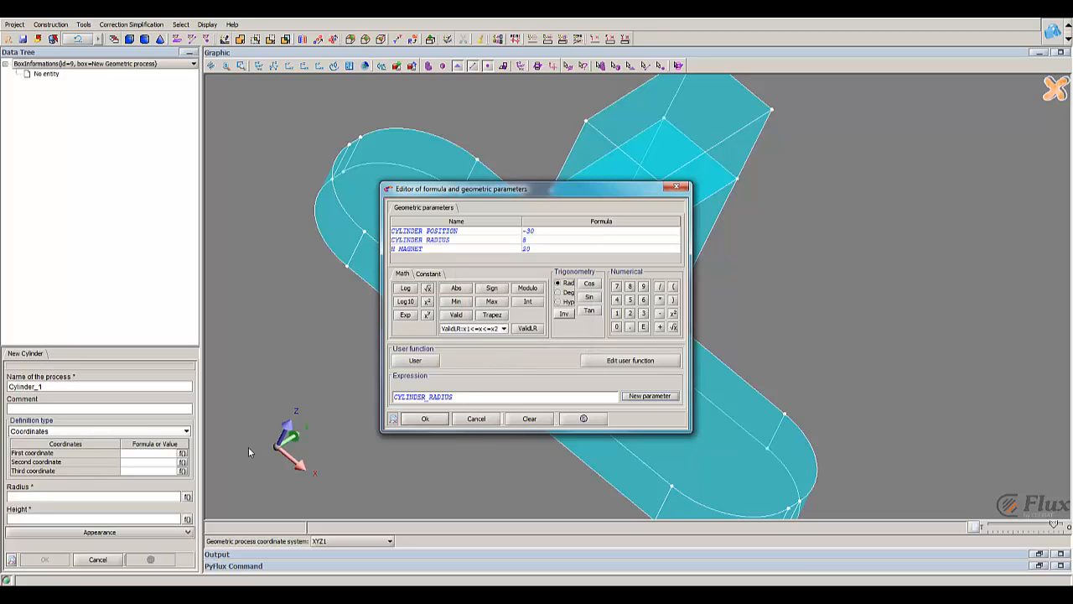
# Set the cylinder's base center coordinates to CYLINDER_POSITION, 0 and 10.
pyautogui.click(480, 396)
pyautogui.moveTo(476, 398); pyautogui.dragTo(393, 395)
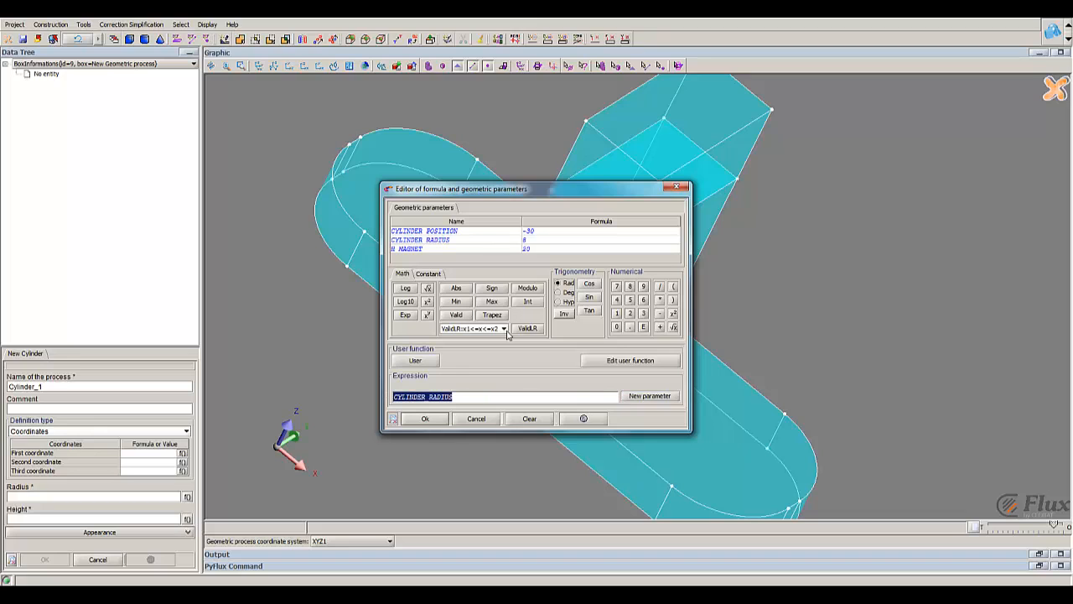
pyautogui.press('BackSpace')
pyautogui.doubleClick(446, 230)
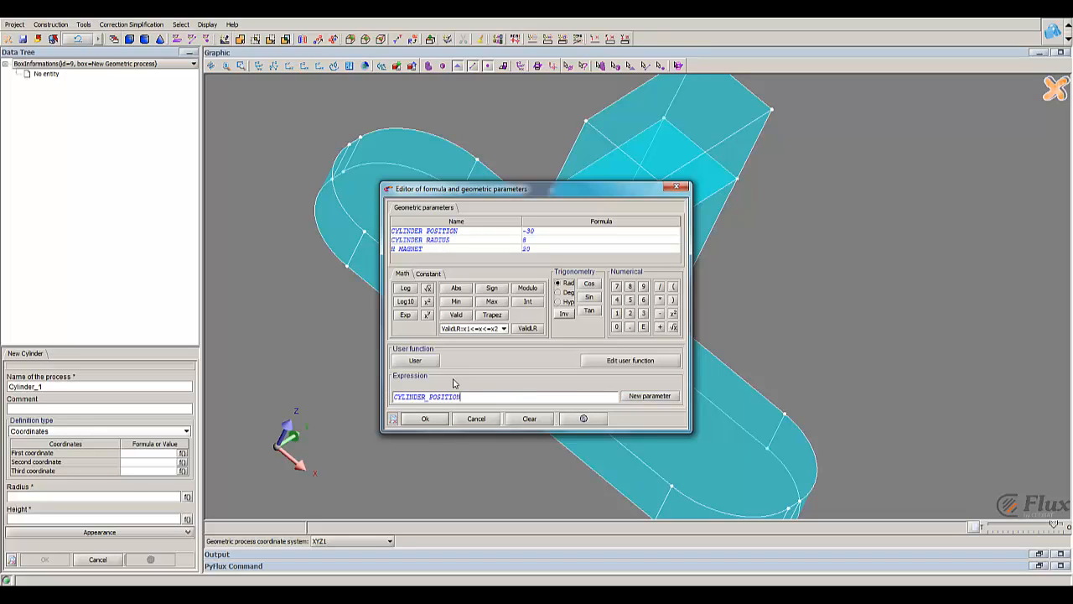
pyautogui.click(425, 419)
pyautogui.click(149, 462)
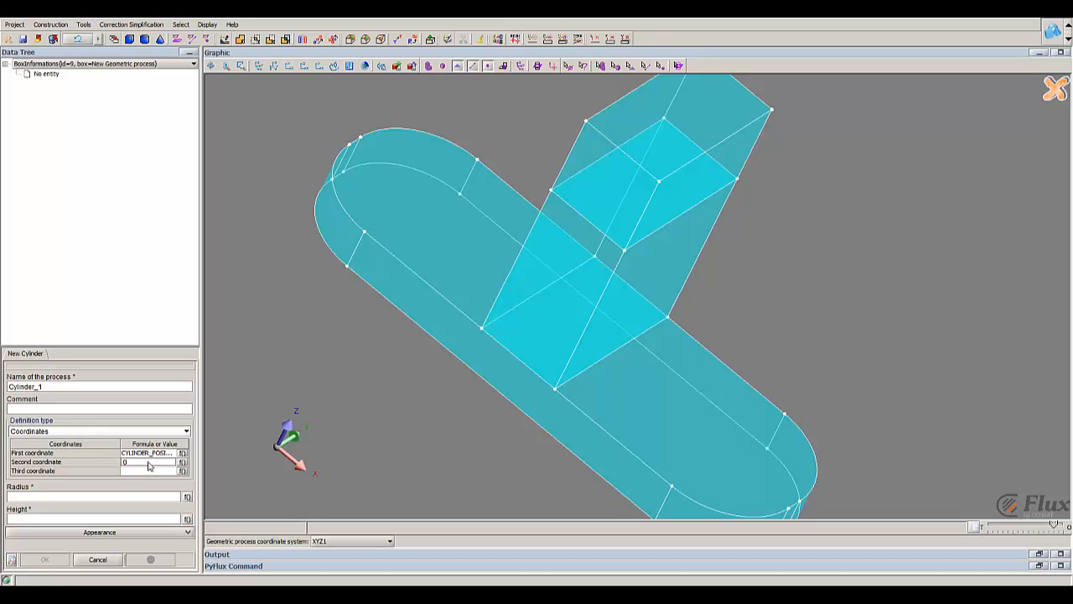
pyautogui.press('Return')
pyautogui.write('10')
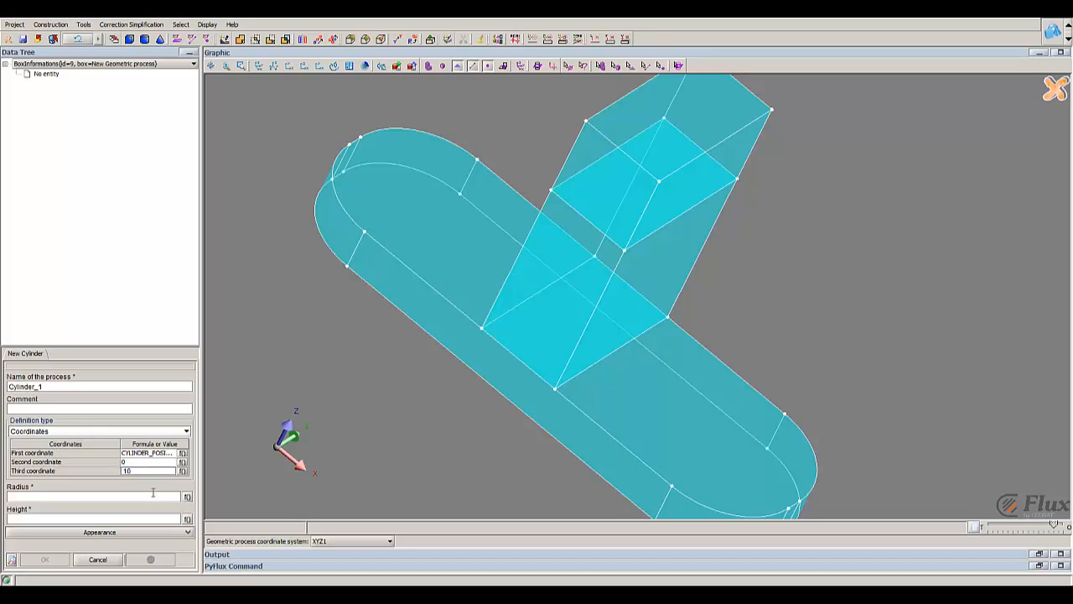
# Give the cylinder a radius of CYLINDER_RADIUS and a height of 60, and create it.
pyautogui.click(170, 498)
pyautogui.click(187, 496)
pyautogui.doubleClick(443, 241)
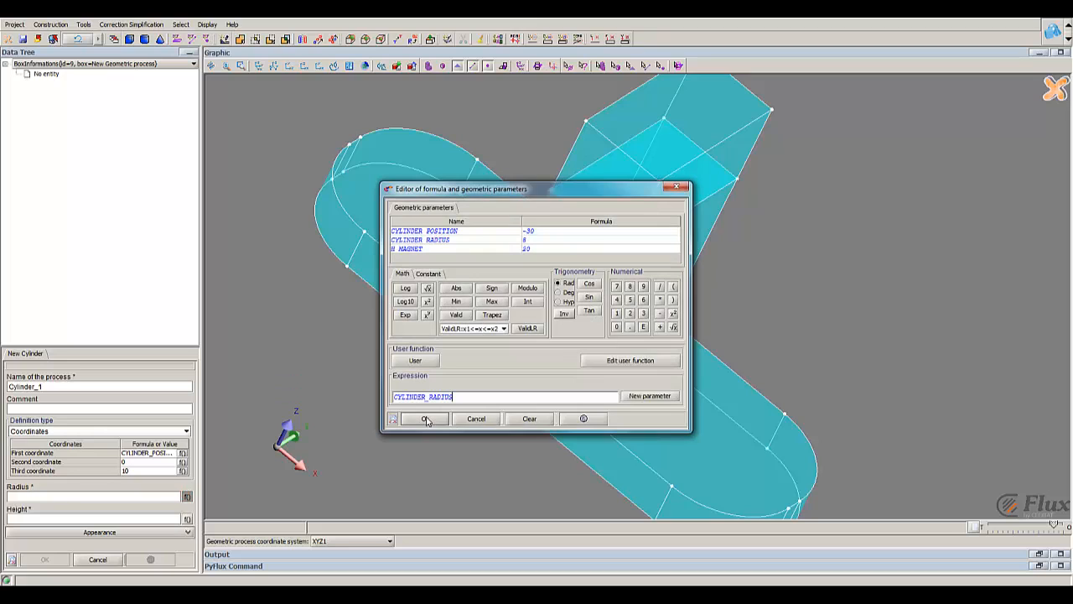
pyautogui.click(426, 419)
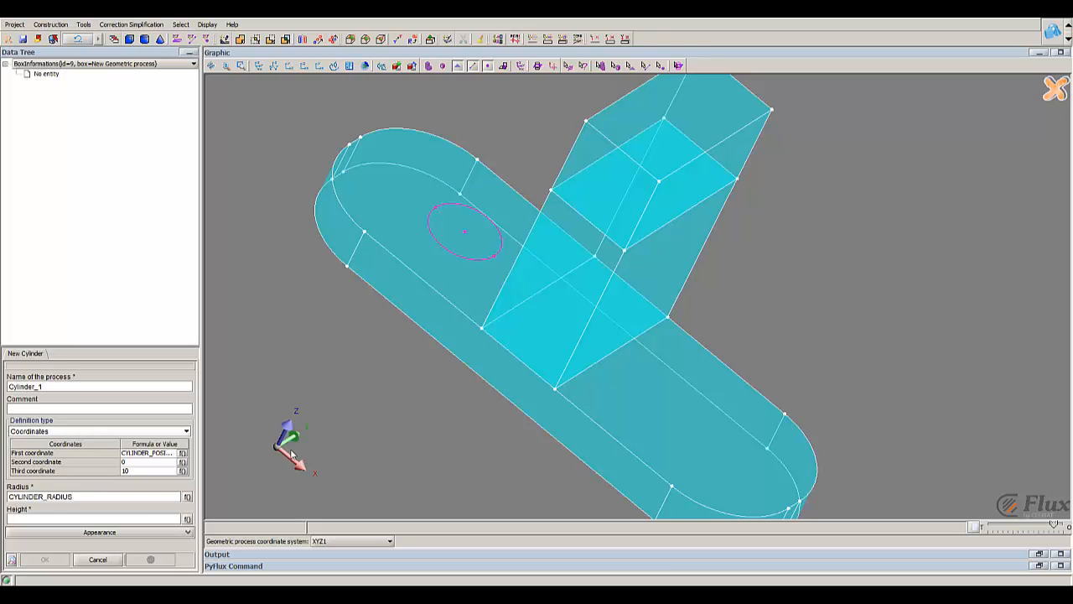
pyautogui.click(63, 516)
pyautogui.write('60')
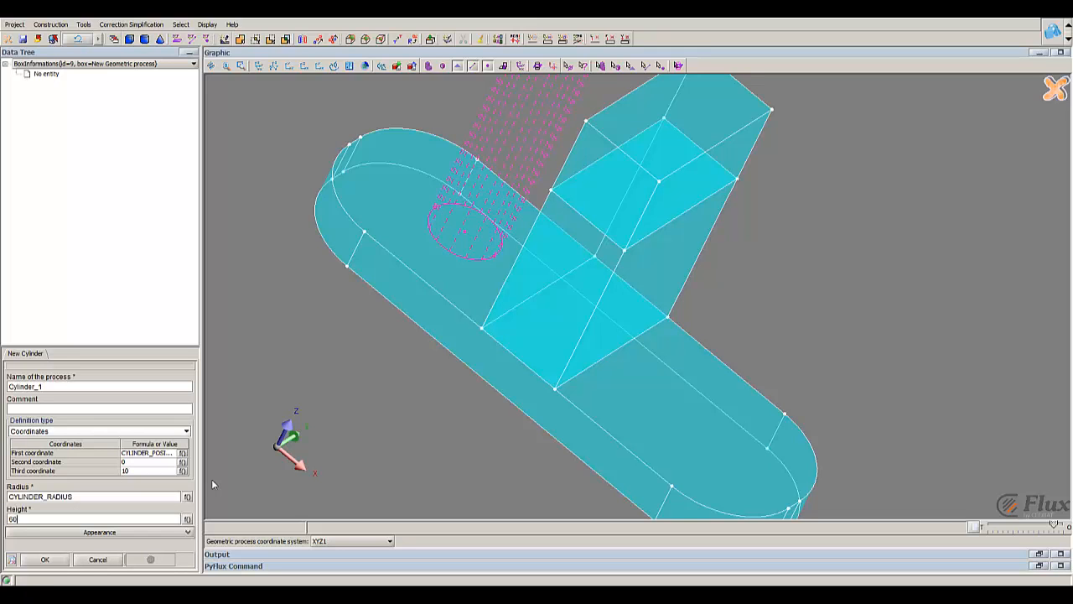
pyautogui.moveTo(488, 355); pyautogui.dragTo(503, 491, button='middle')
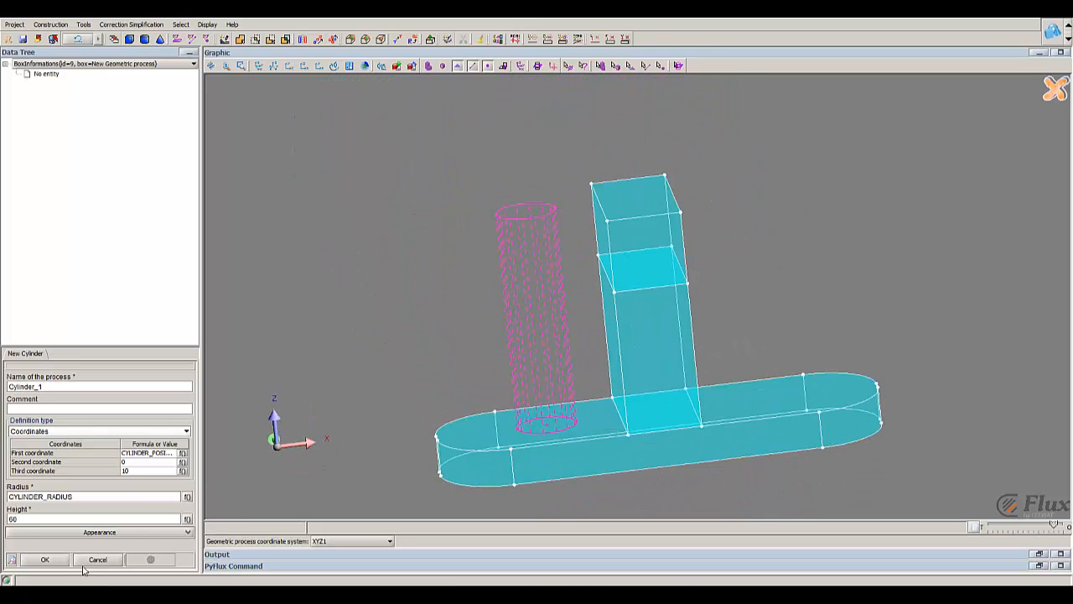
pyautogui.click(44, 559)
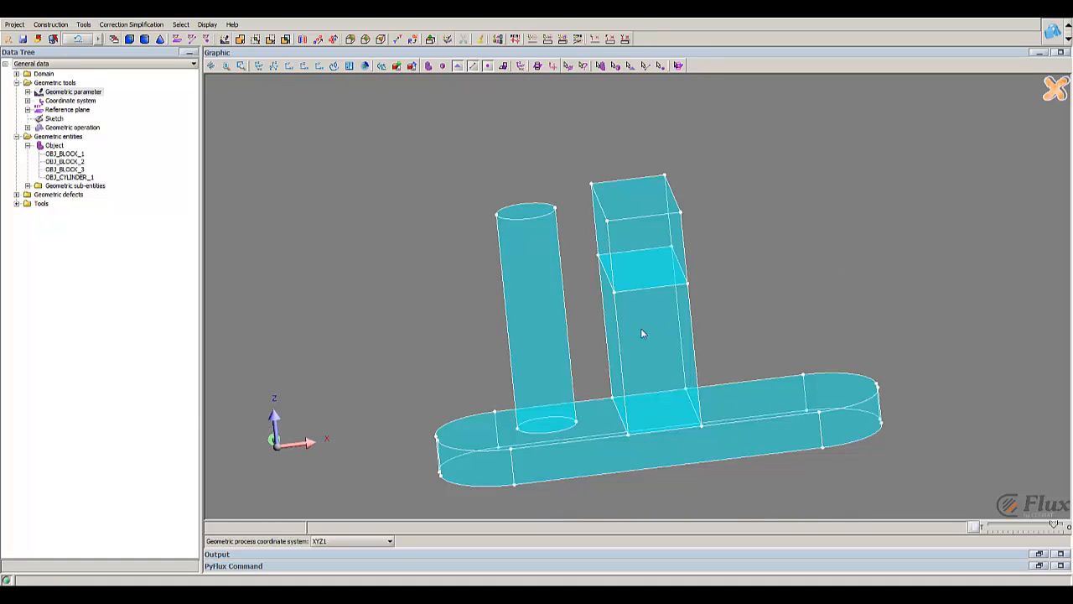
# Start a new symmetry operation with the cylinder as the object to propagate.
pyautogui.moveTo(671, 301); pyautogui.dragTo(632, 206, button='middle')
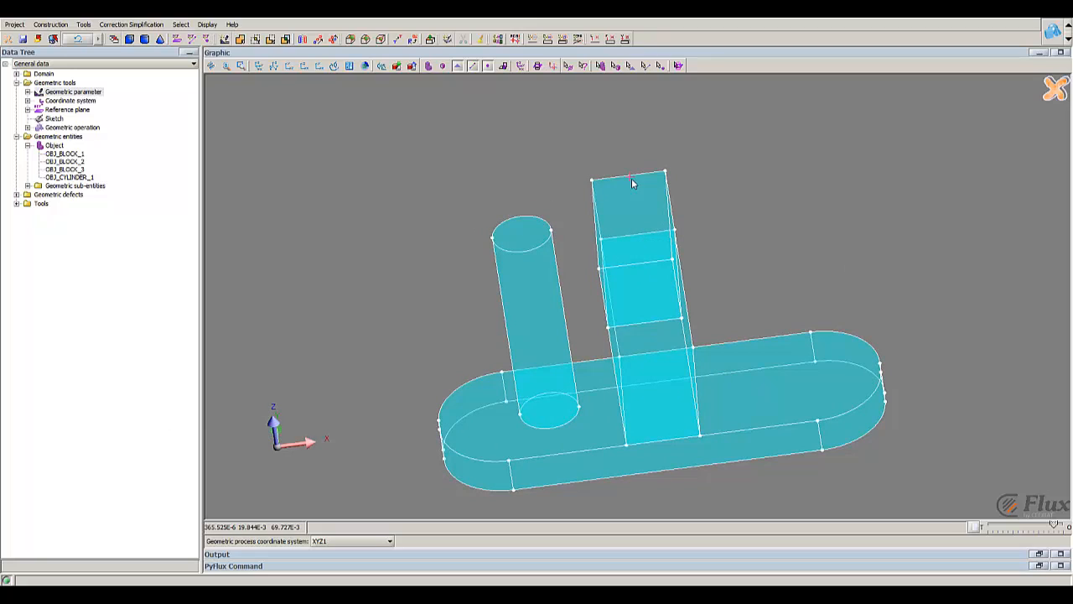
pyautogui.click(84, 25)
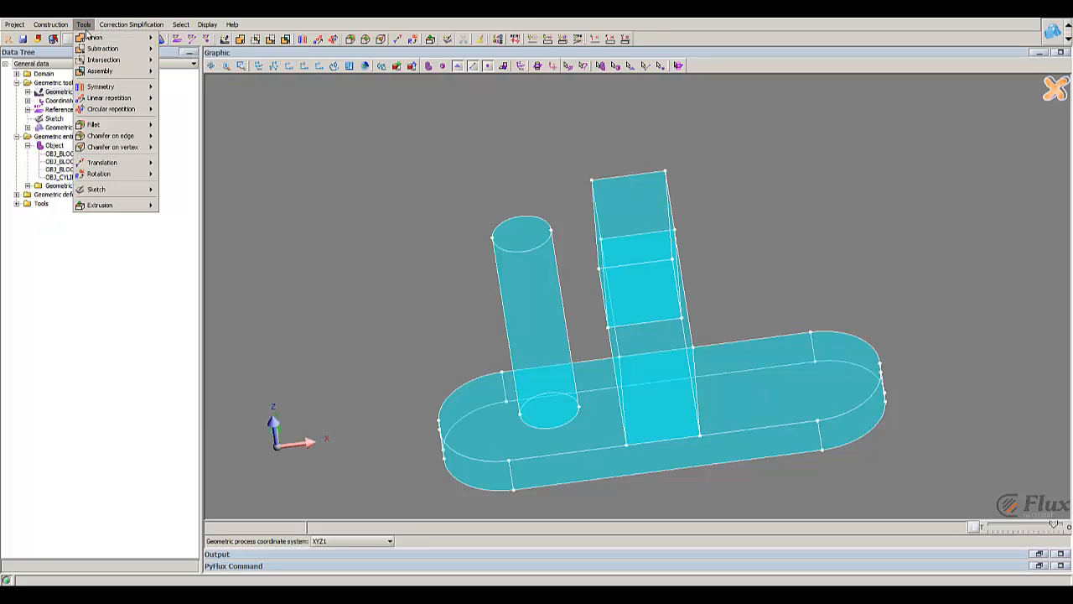
pyautogui.moveTo(128, 90)
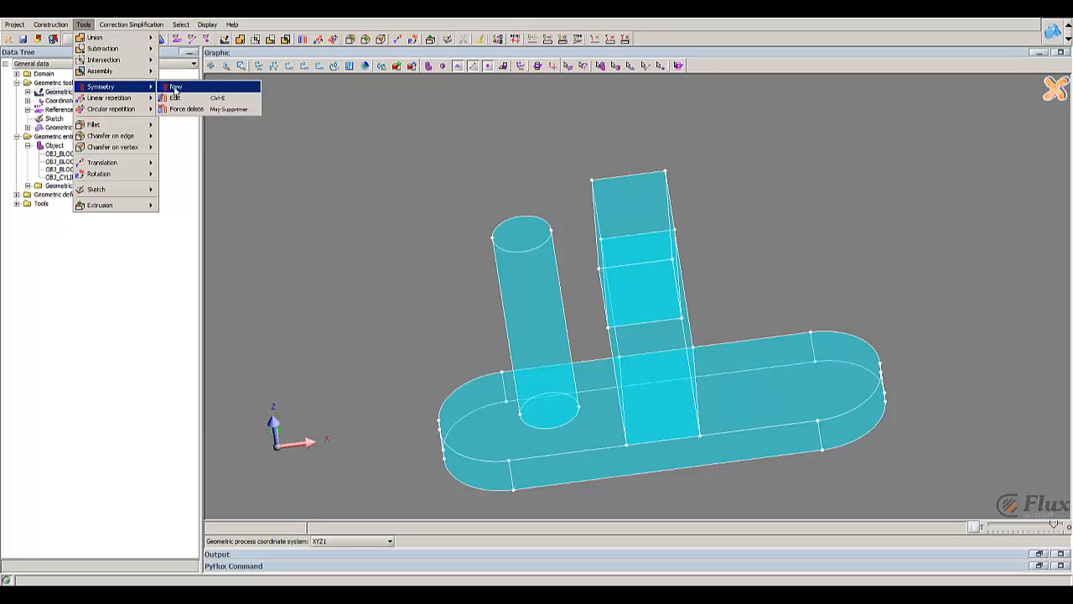
pyautogui.click(175, 88)
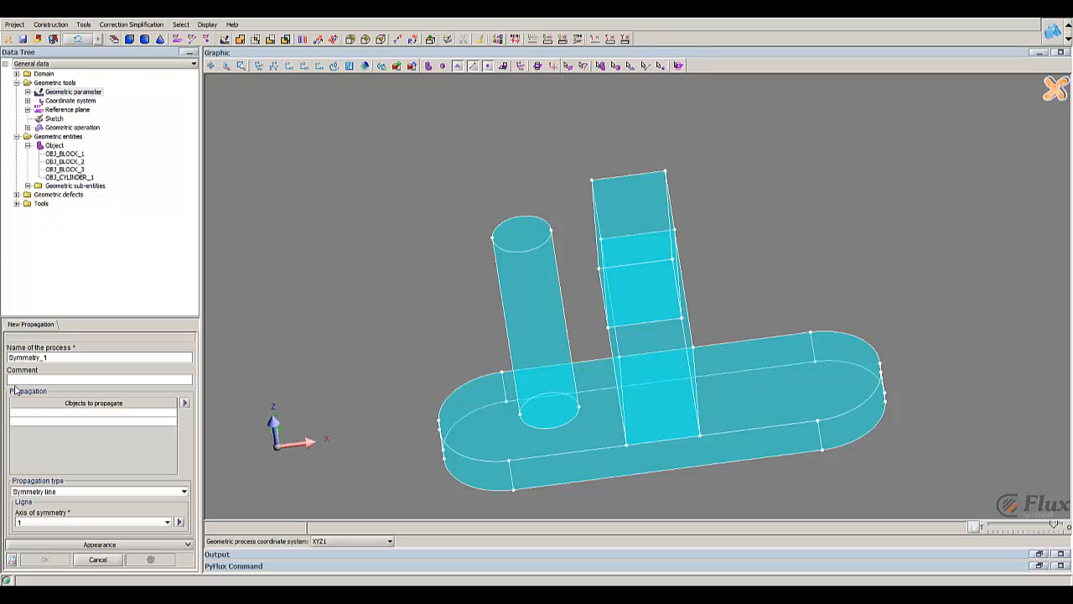
pyautogui.click(61, 413)
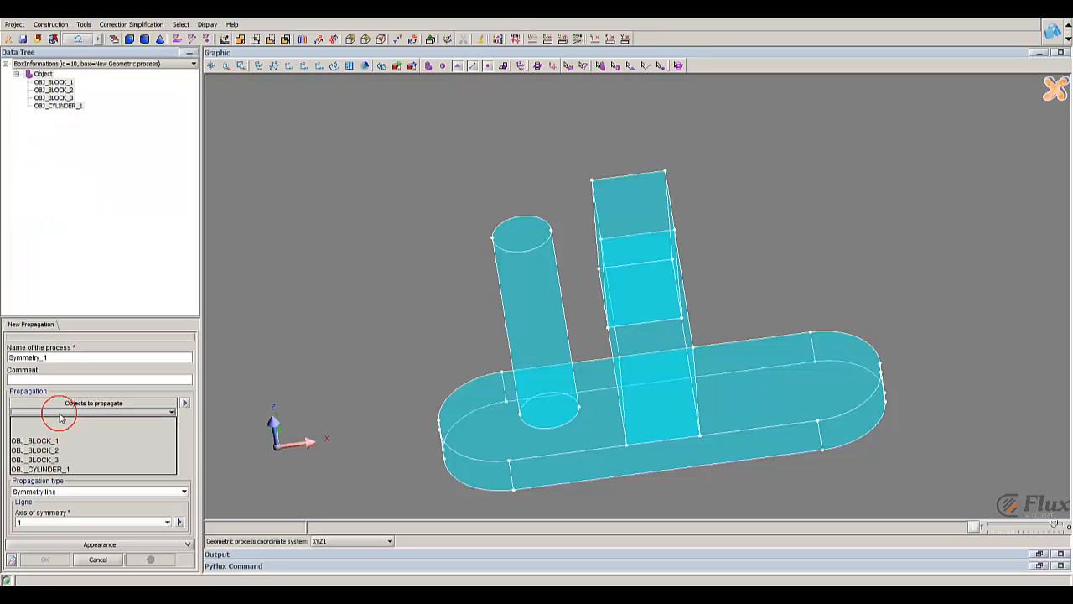
pyautogui.click(526, 290)
# Set the propagation type to Symmetry reference plane, use YZ_PLANE, and create the mirrored cylinder.
pyautogui.click(66, 492)
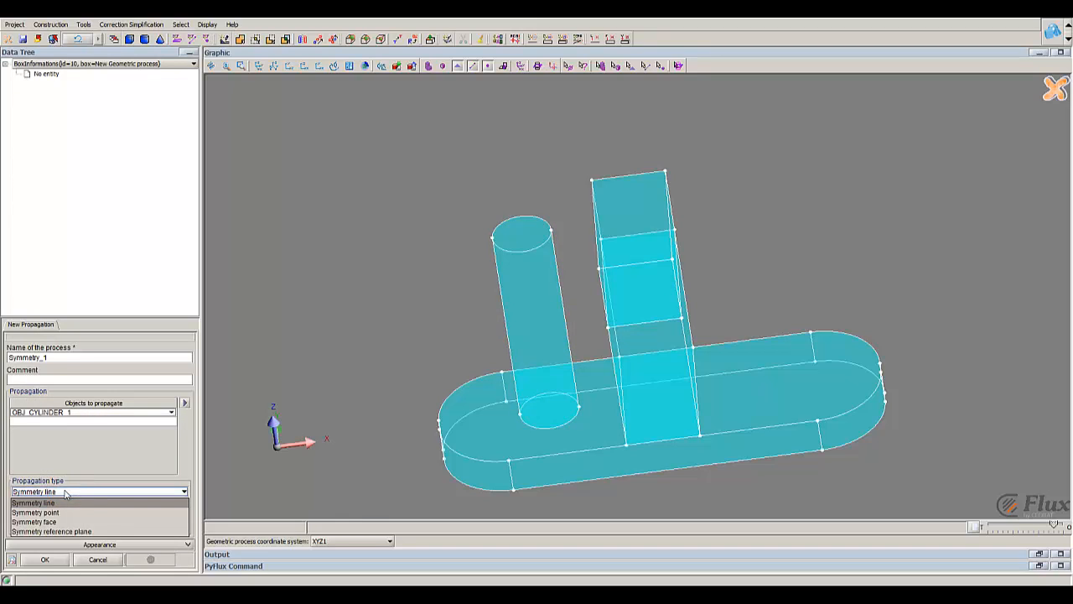
pyautogui.click(81, 531)
pyautogui.click(42, 522)
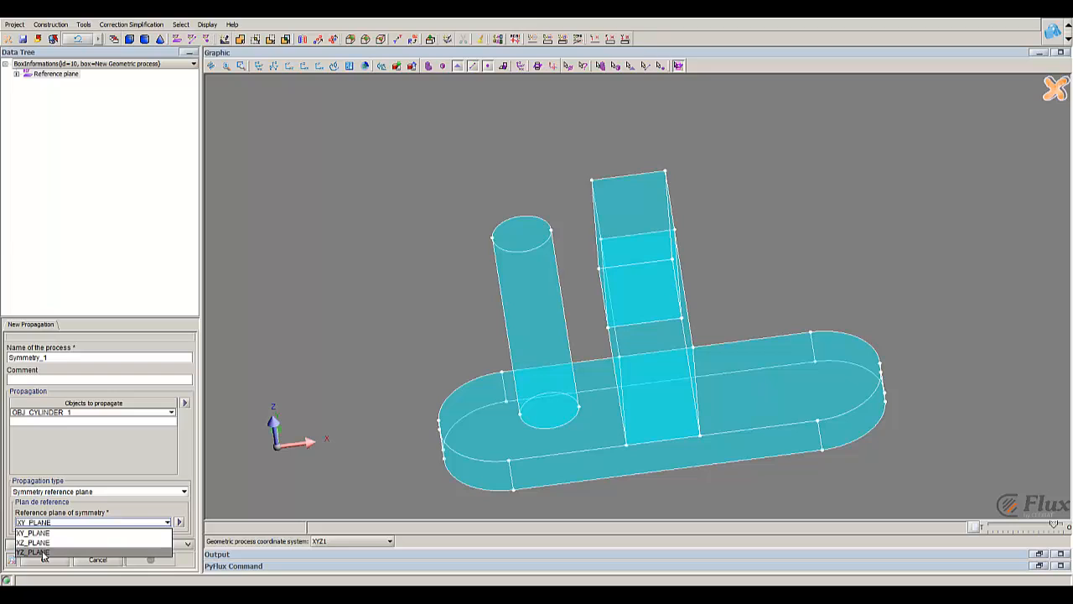
pyautogui.click(43, 553)
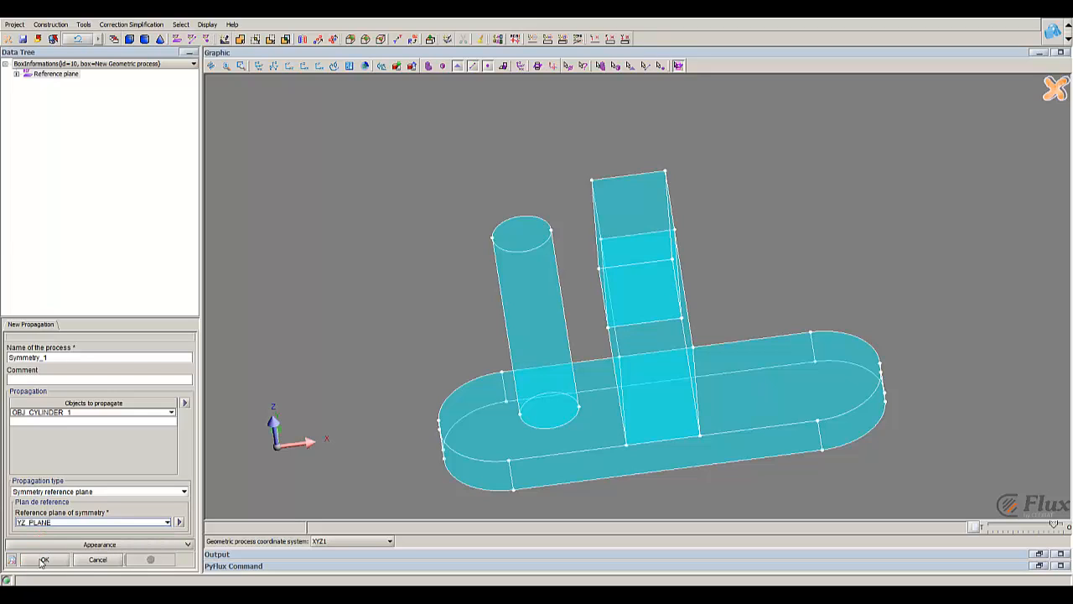
pyautogui.click(43, 560)
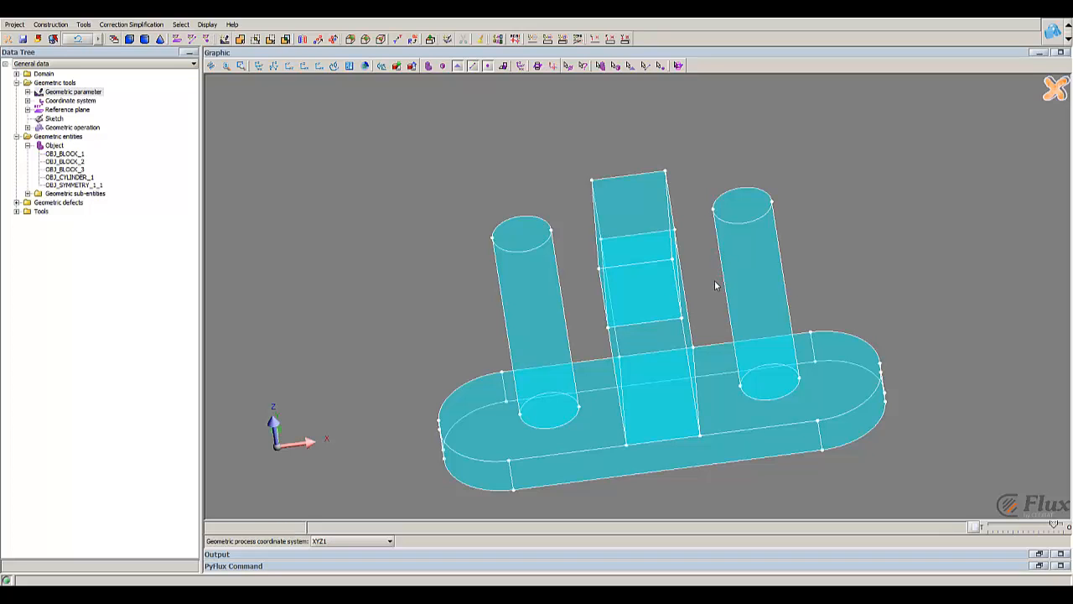
# Start a new union operation with OBJ_BLOCK_1 as the blank geometrical object.
pyautogui.moveTo(713, 283); pyautogui.dragTo(635, 264, button='middle')
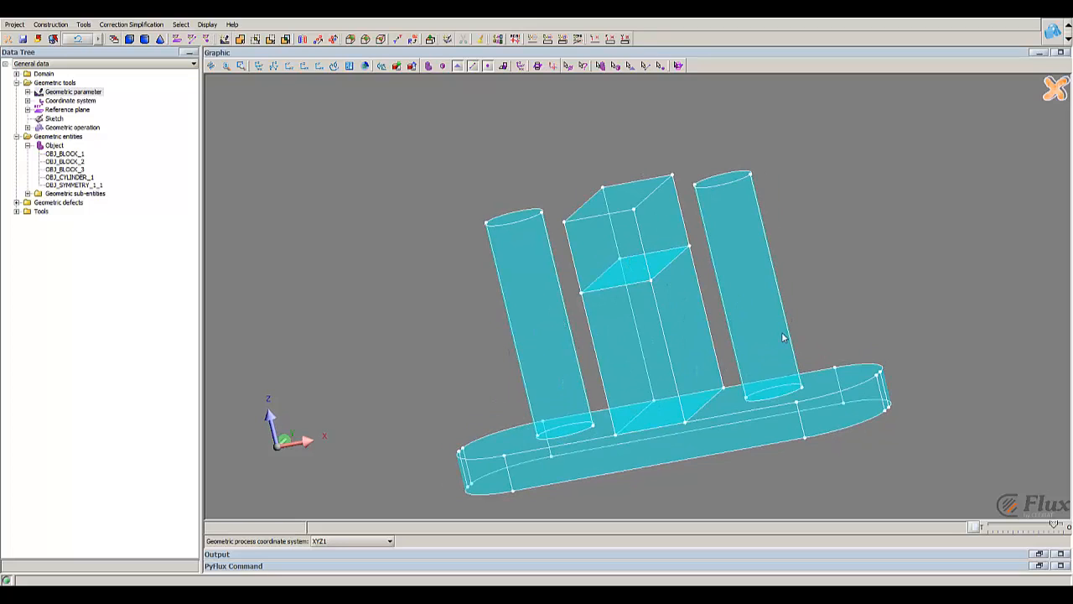
pyautogui.click(109, 25)
pyautogui.moveTo(84, 24)
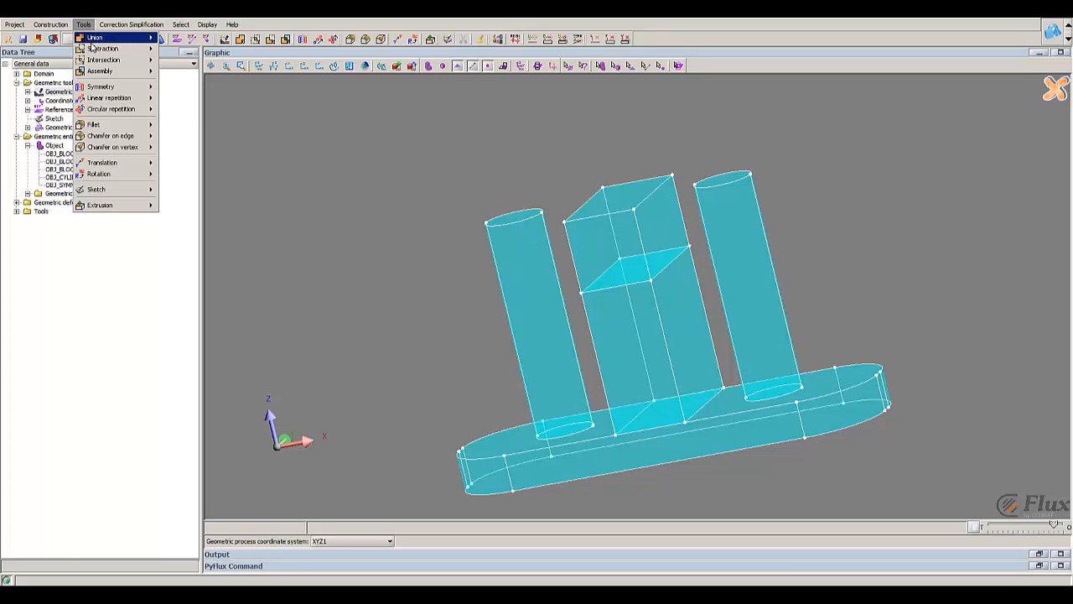
pyautogui.click(181, 39)
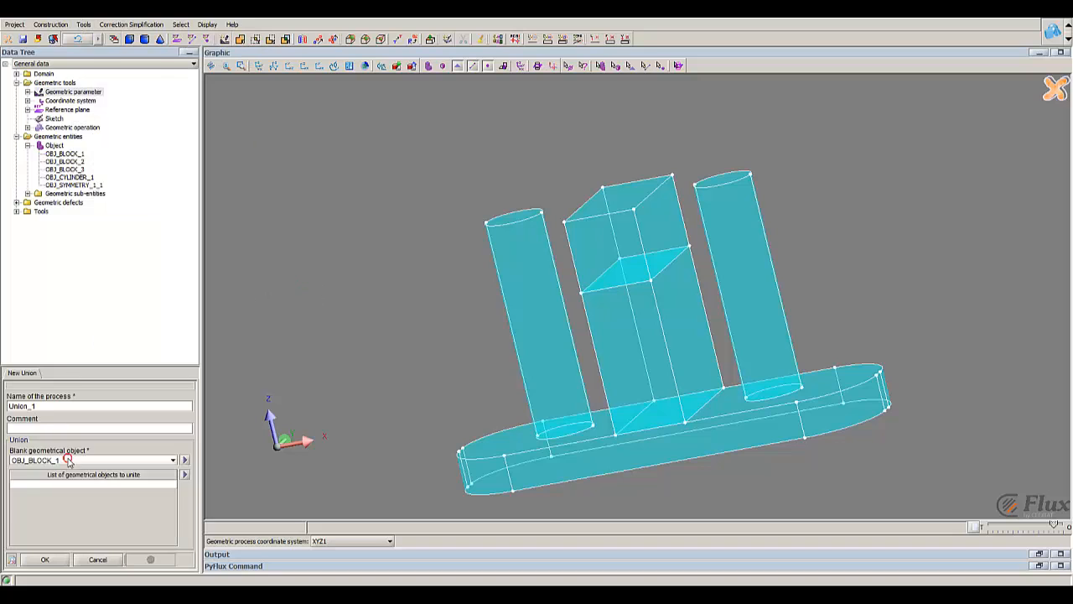
pyautogui.click(67, 459)
pyautogui.click(67, 469)
pyautogui.click(67, 484)
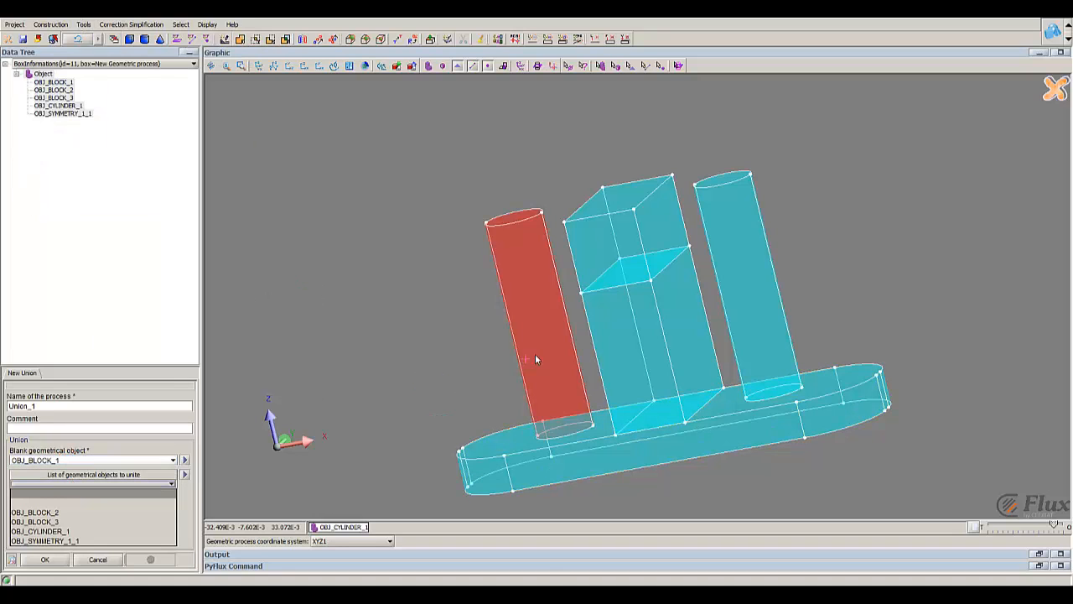
# Add both cylinders and the upright OBJ_BLOCK_2 to the objects to unite, and create the union.
pyautogui.click(537, 357)
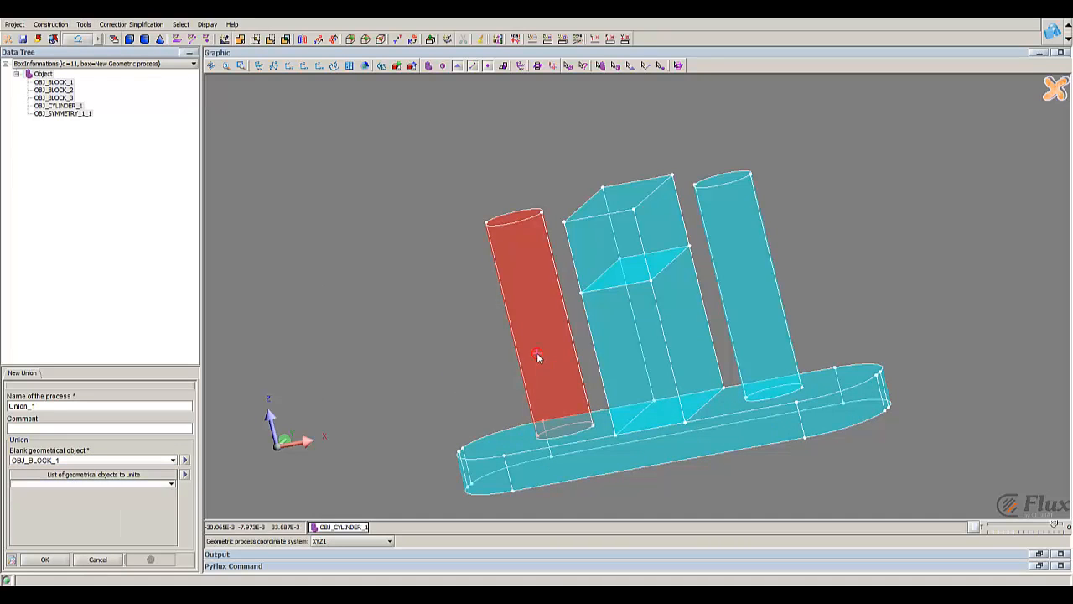
pyautogui.click(760, 307)
pyautogui.click(679, 342)
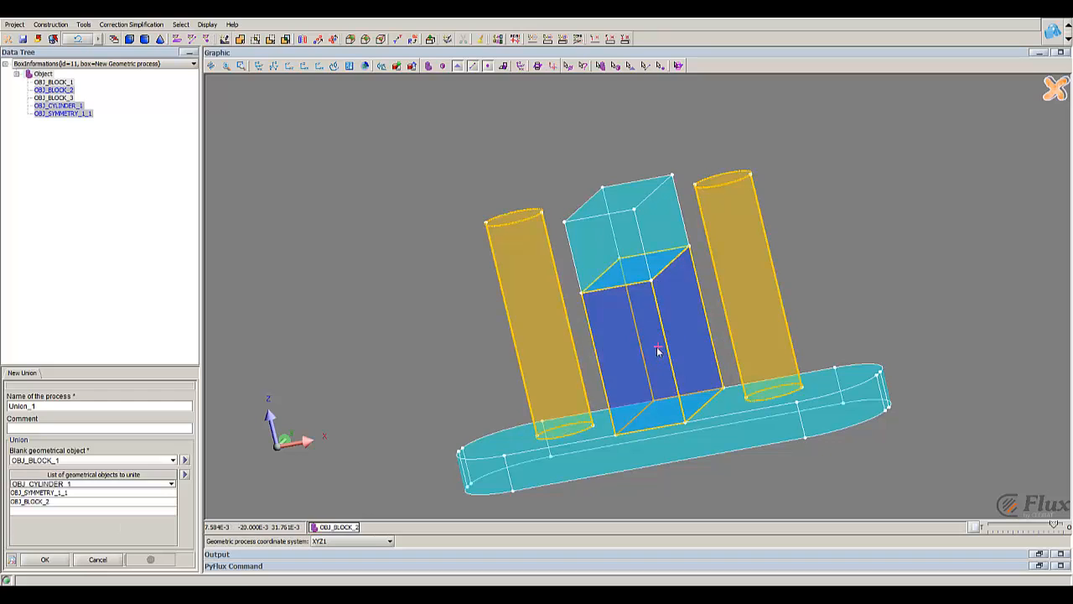
pyautogui.click(47, 559)
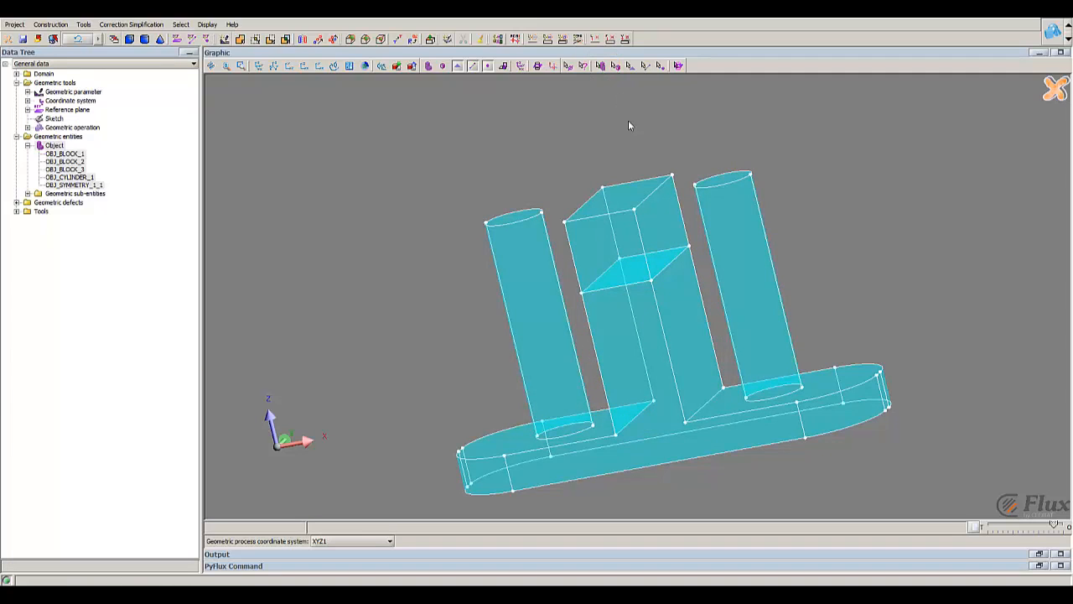
pyautogui.click(631, 414)
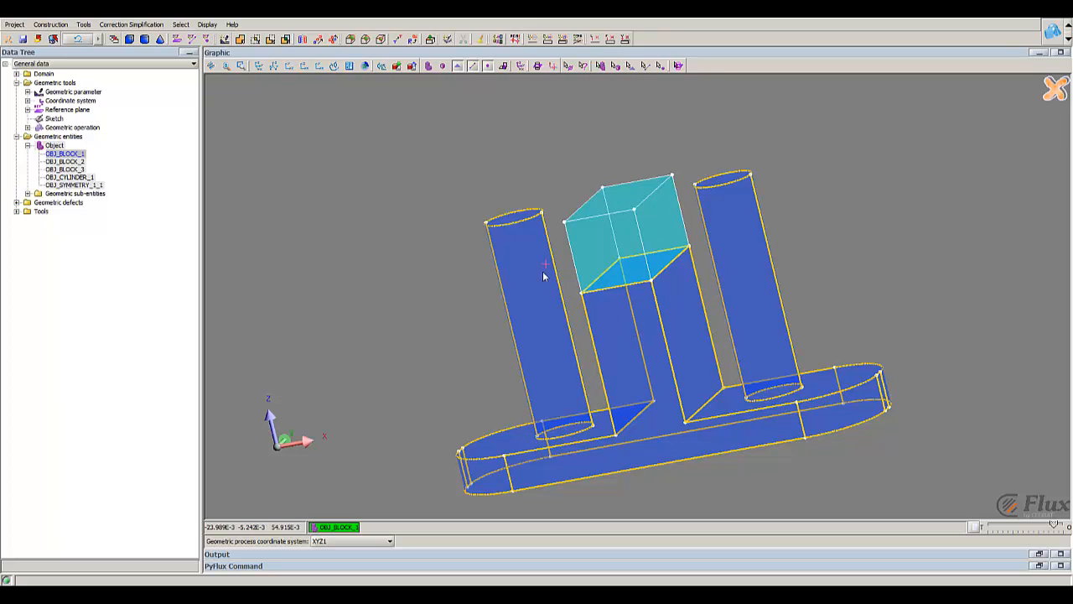
pyautogui.click(414, 259)
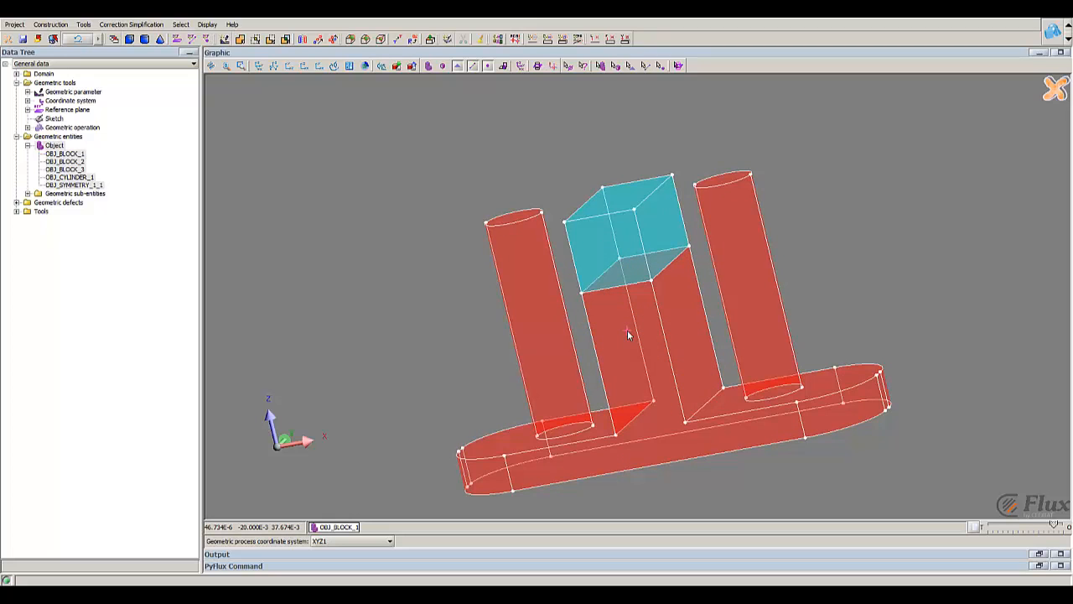
# Create an assembly with OBJ_BLOCK_1 as the blank object and the magnet block OBJ_BLOCK_3 as the object to assemble.
pyautogui.click(83, 24)
pyautogui.moveTo(124, 71)
pyautogui.click(186, 71)
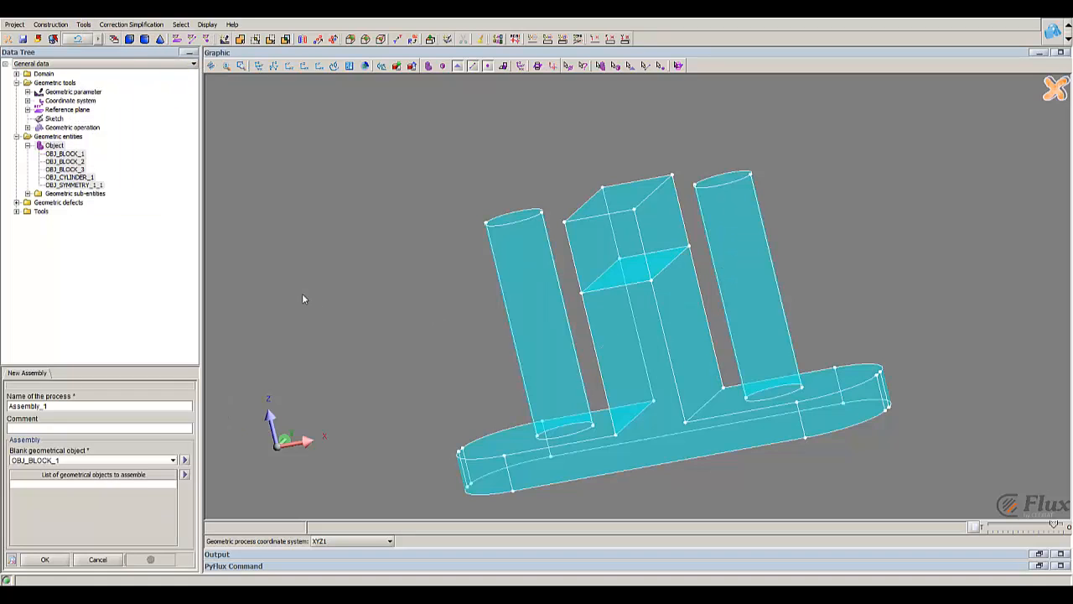
pyautogui.click(152, 462)
pyautogui.click(152, 459)
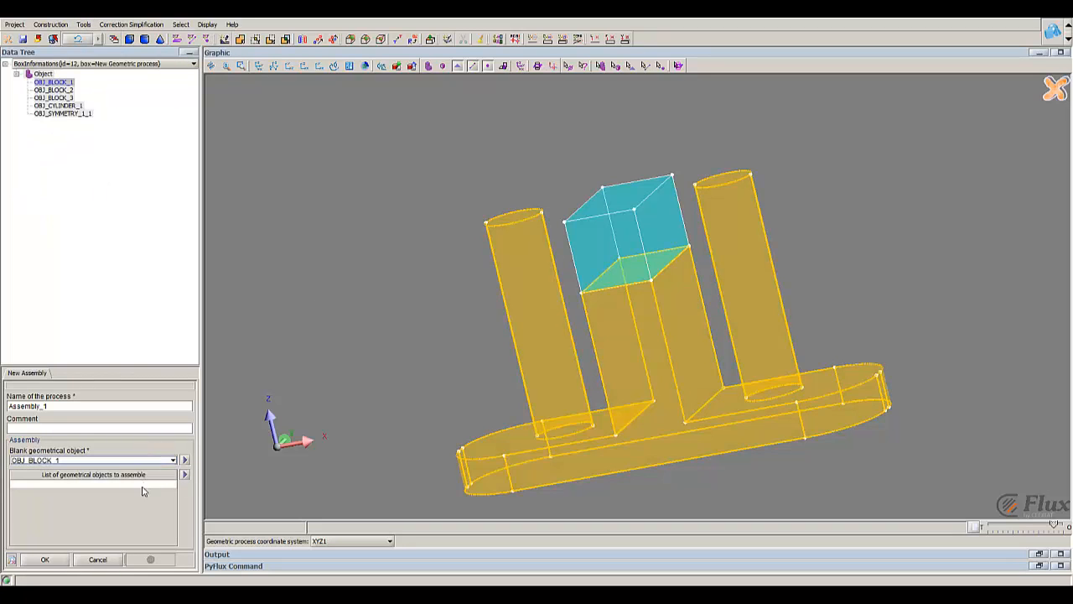
pyautogui.click(142, 485)
pyautogui.click(601, 234)
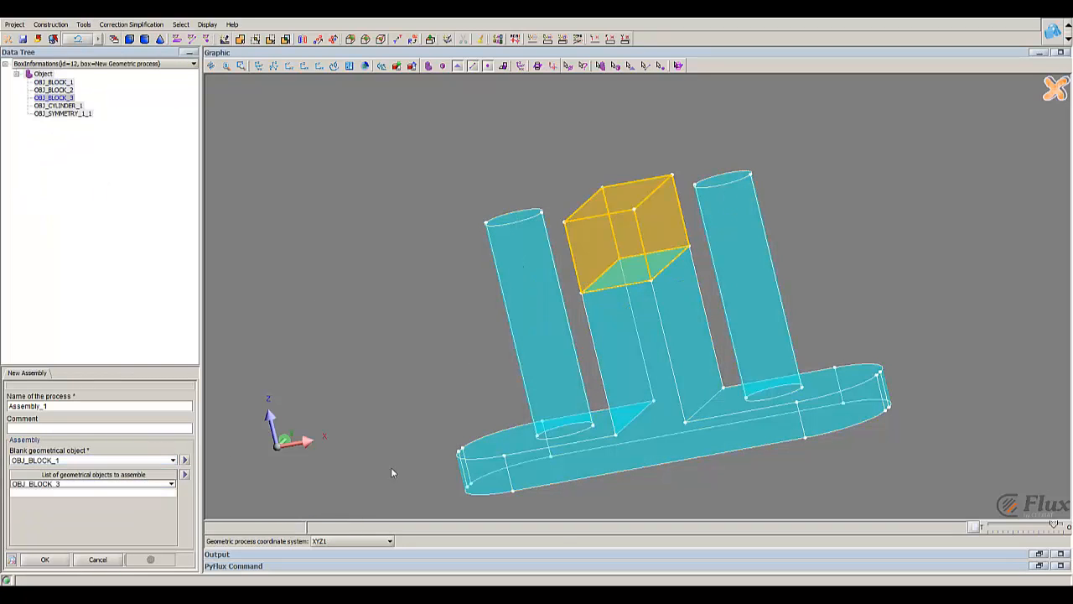
pyautogui.click(48, 559)
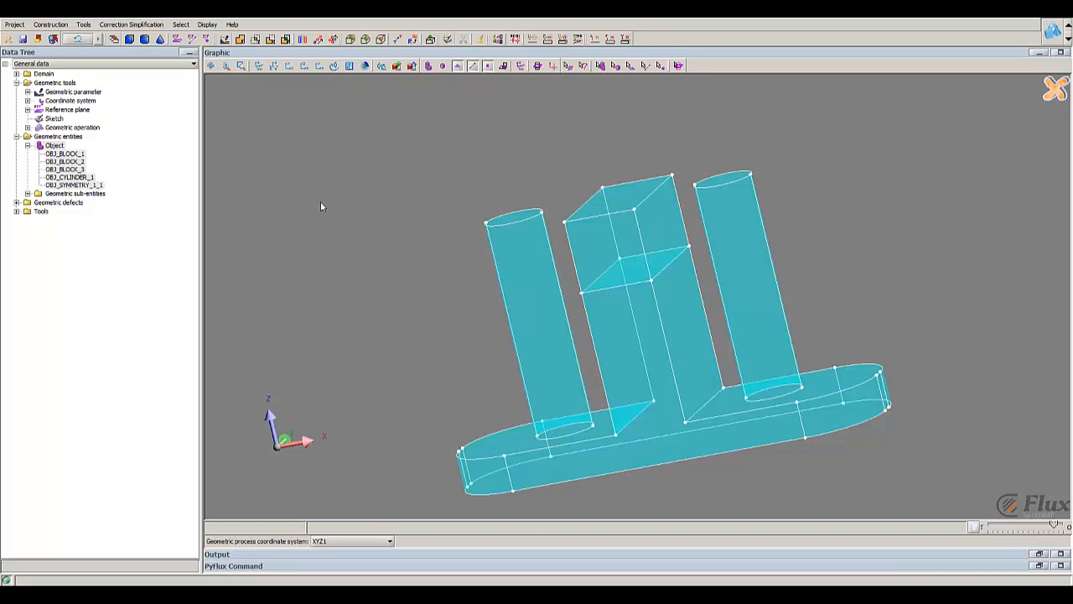
# Set the geometric parameter CYLINDER_POSITION to -40.
pyautogui.click(27, 91)
pyautogui.doubleClick(62, 100)
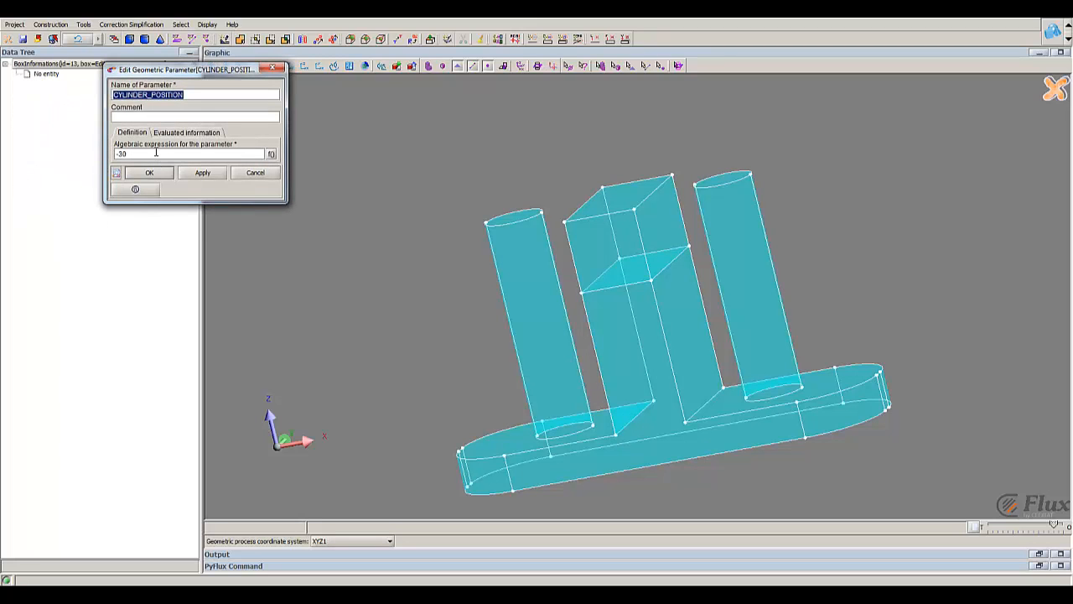
pyautogui.click(145, 151)
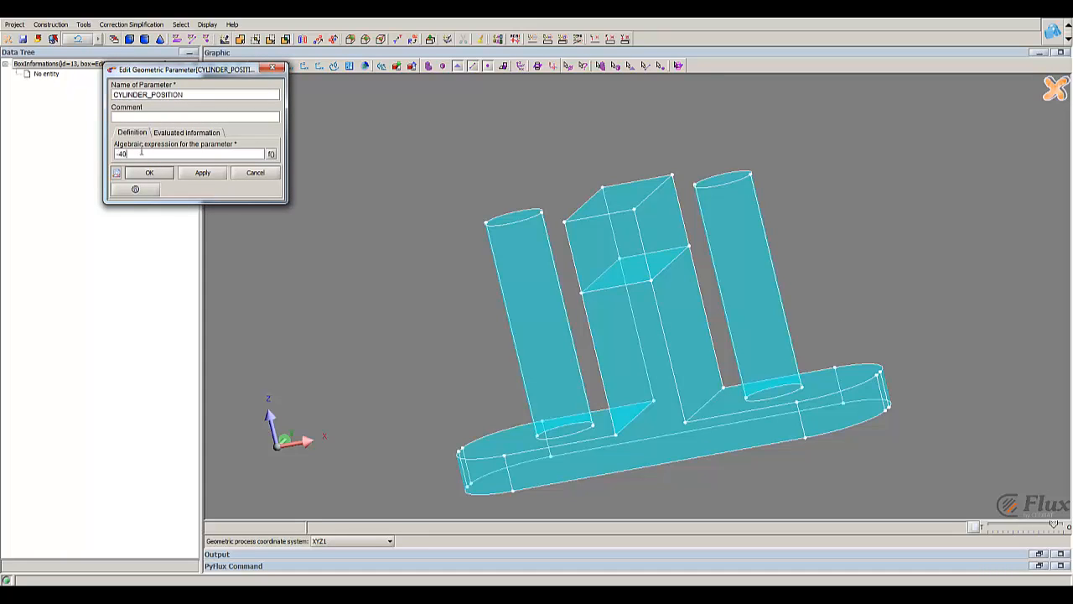
pyautogui.click(146, 172)
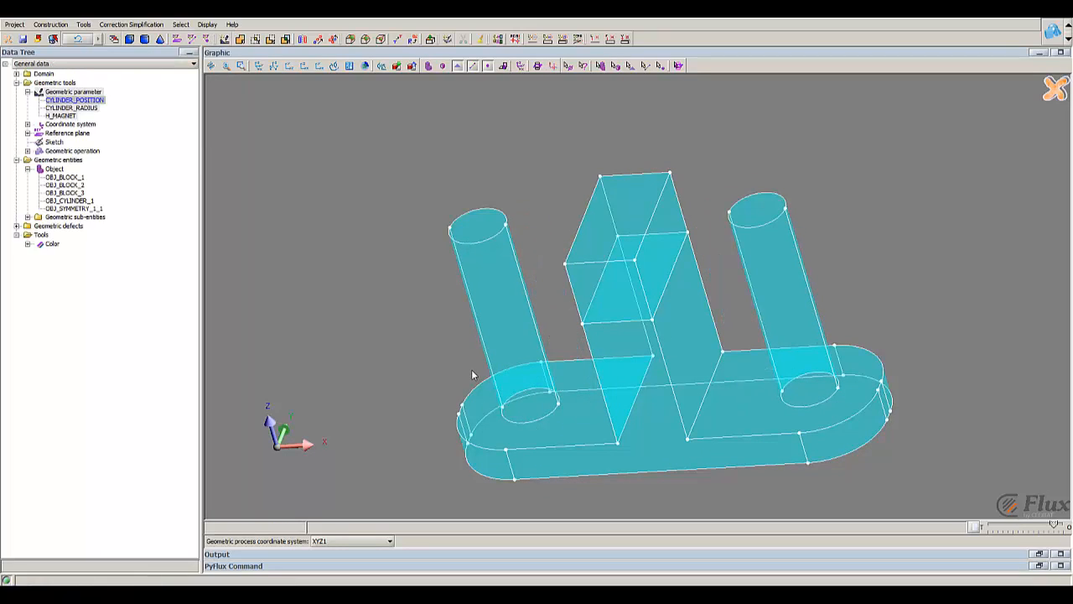
# Increase the value of the CYLINDER_RADIUS parameter to make both cylinders thicker.
pyautogui.doubleClick(73, 107)
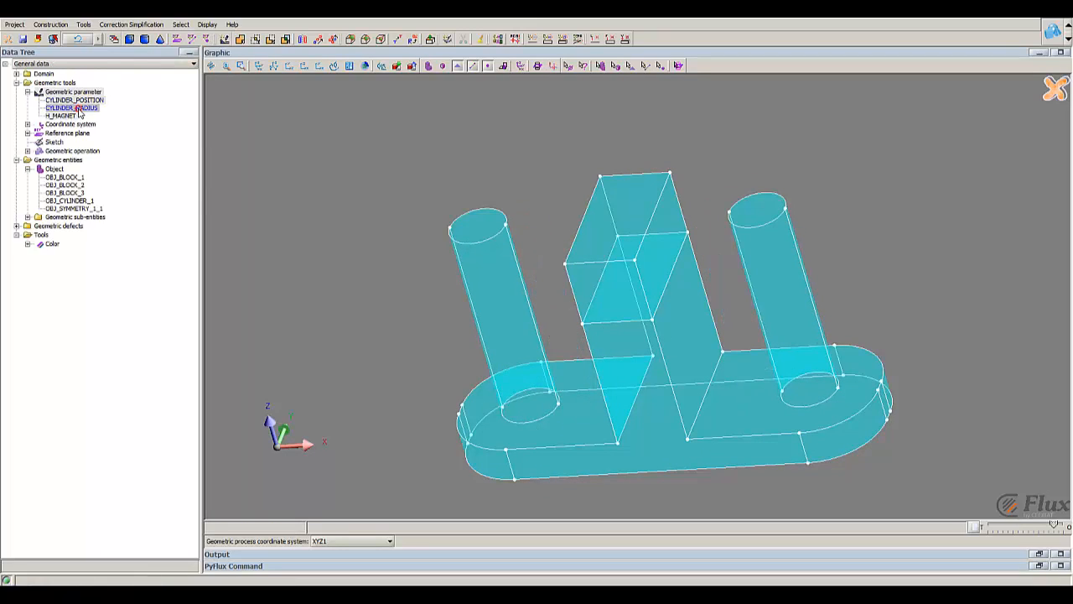
pyautogui.doubleClick(130, 152)
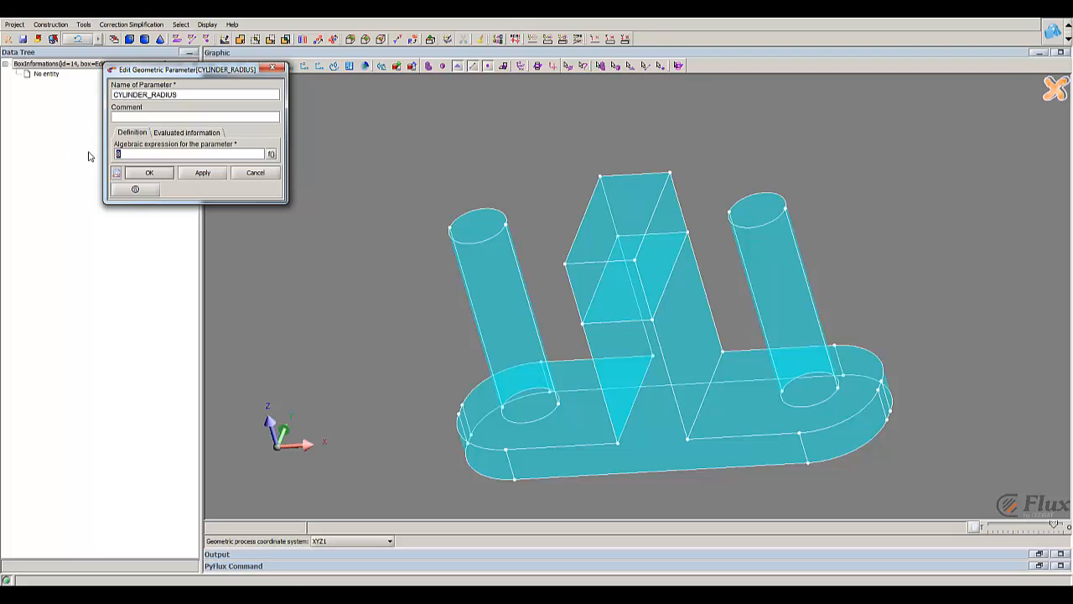
pyautogui.click(152, 172)
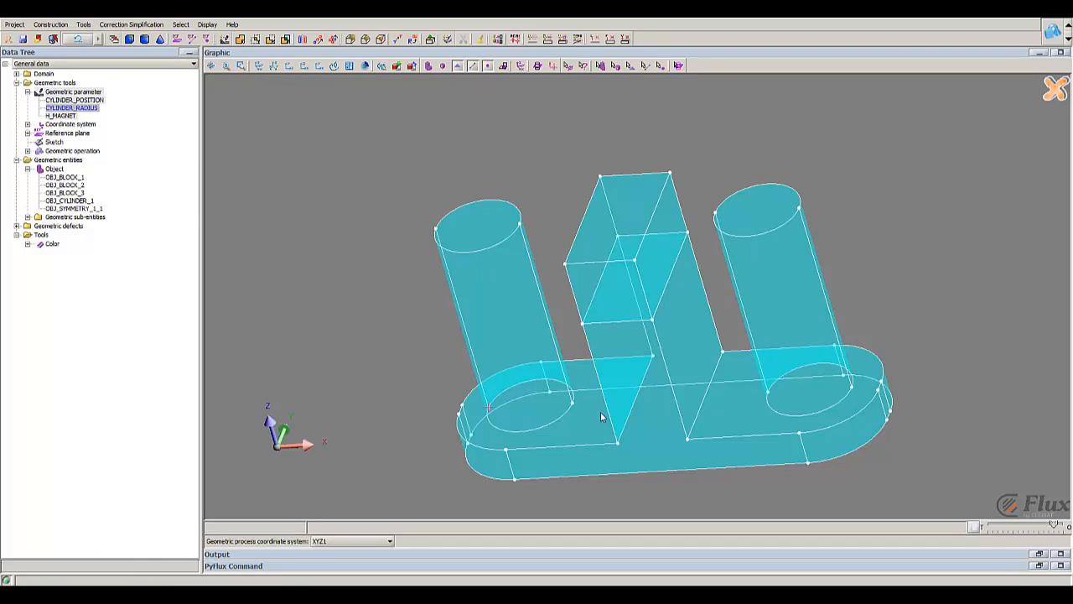
pyautogui.moveTo(602, 410); pyautogui.dragTo(642, 409)
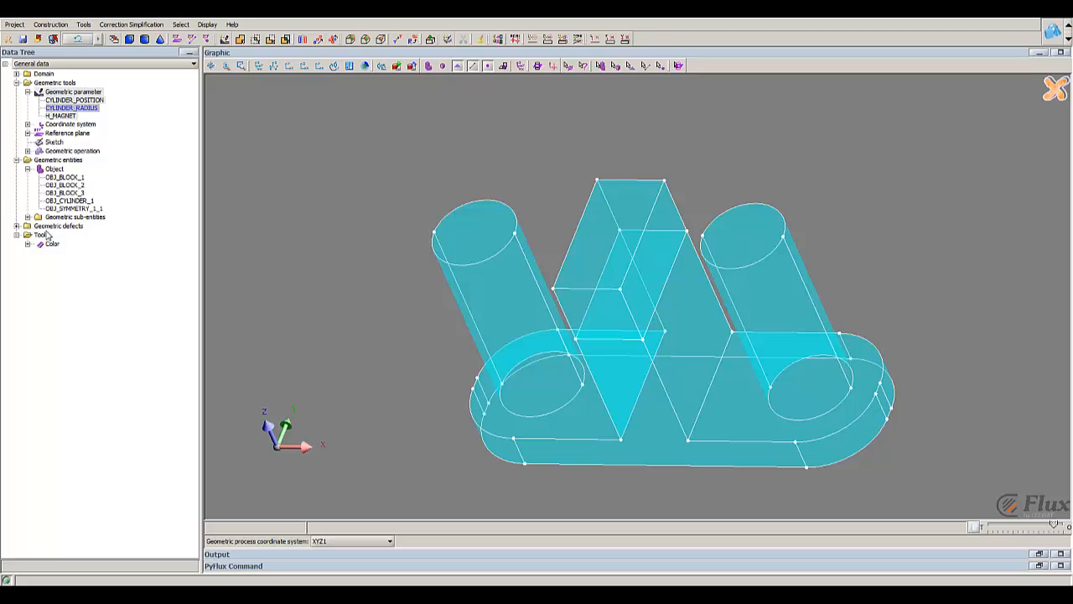
# Set the radius of the FILLET_1 operation on the base block's corners to 10.
pyautogui.click(28, 150)
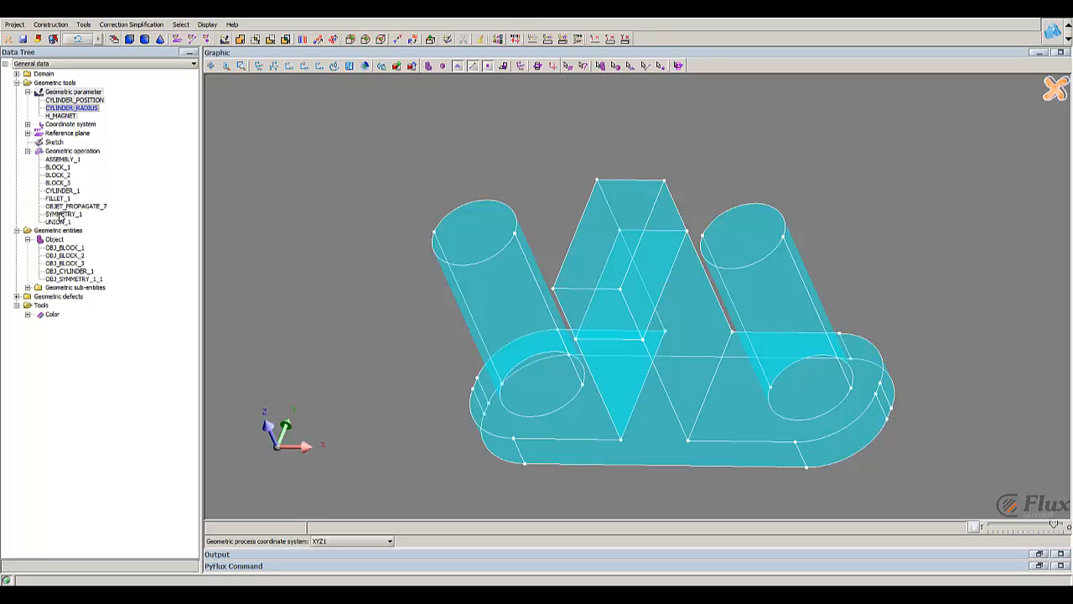
pyautogui.doubleClick(57, 198)
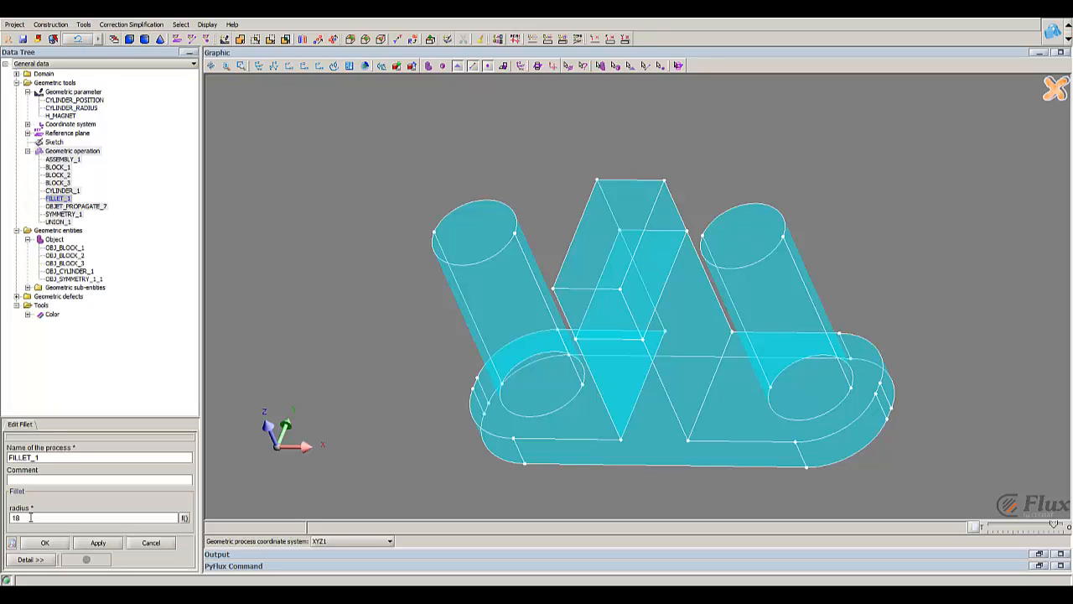
pyautogui.moveTo(30, 518); pyautogui.dragTo(3, 514)
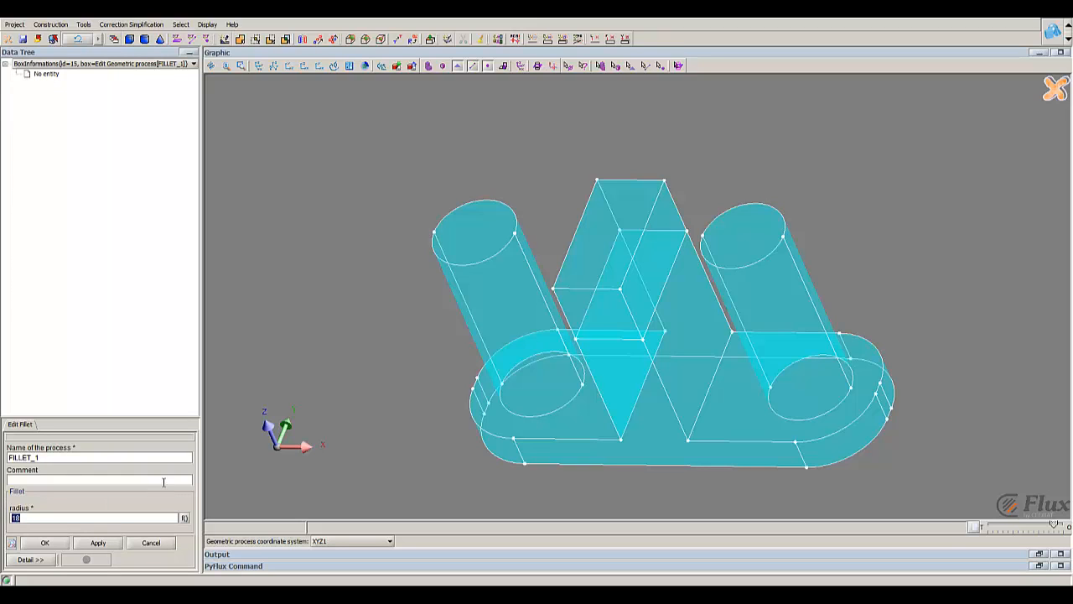
pyautogui.write('10')
pyautogui.click(46, 542)
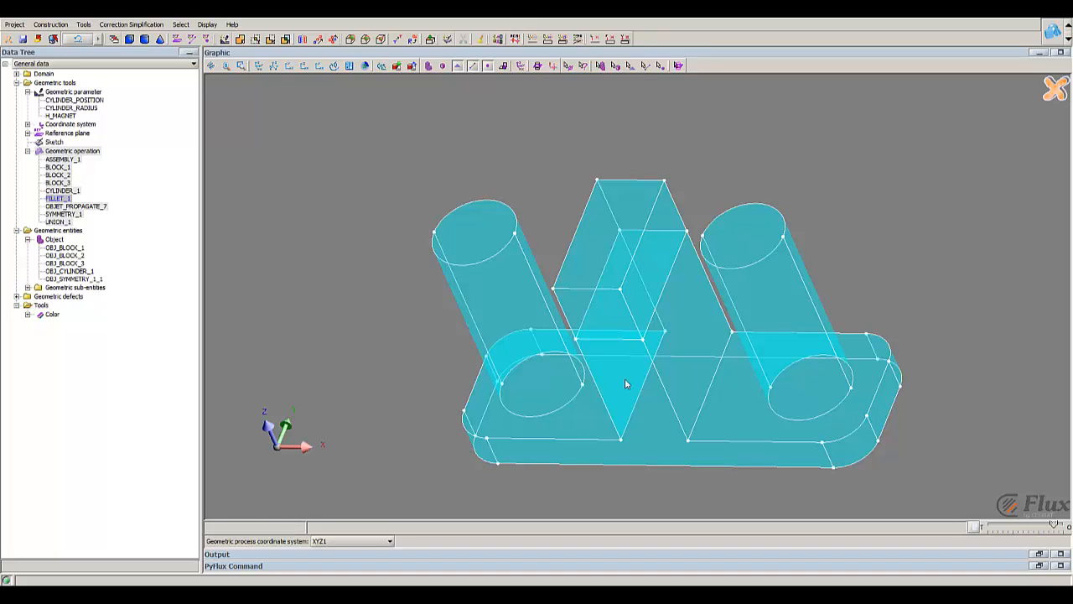
pyautogui.moveTo(627, 381); pyautogui.dragTo(631, 320, button='middle')
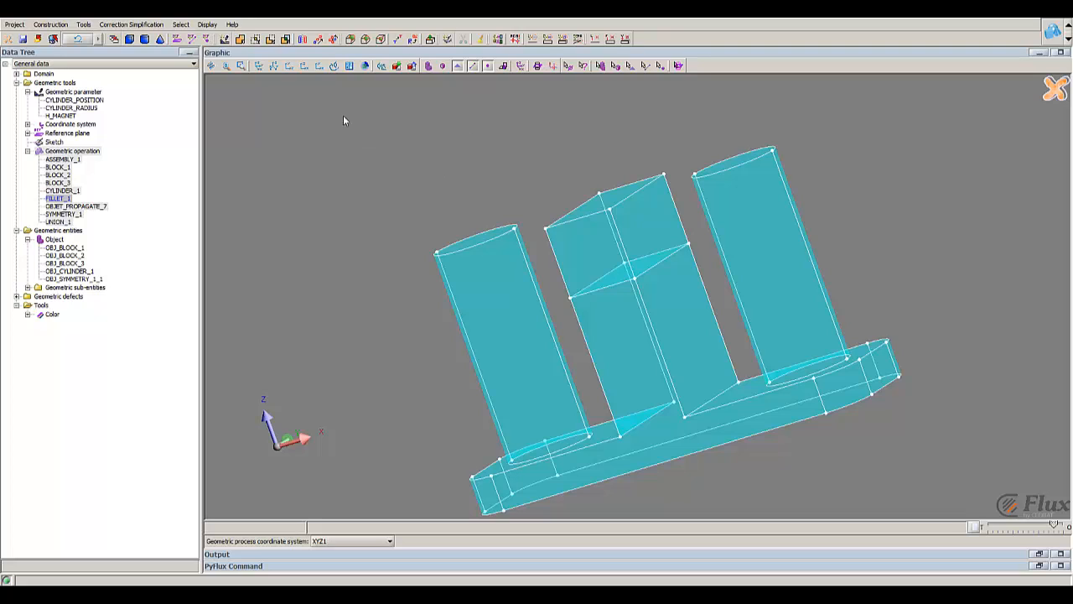
# Create a reference plane of type XY Plane with a Z offset of 100 in coordinate system XYZ1.
pyautogui.click(28, 133)
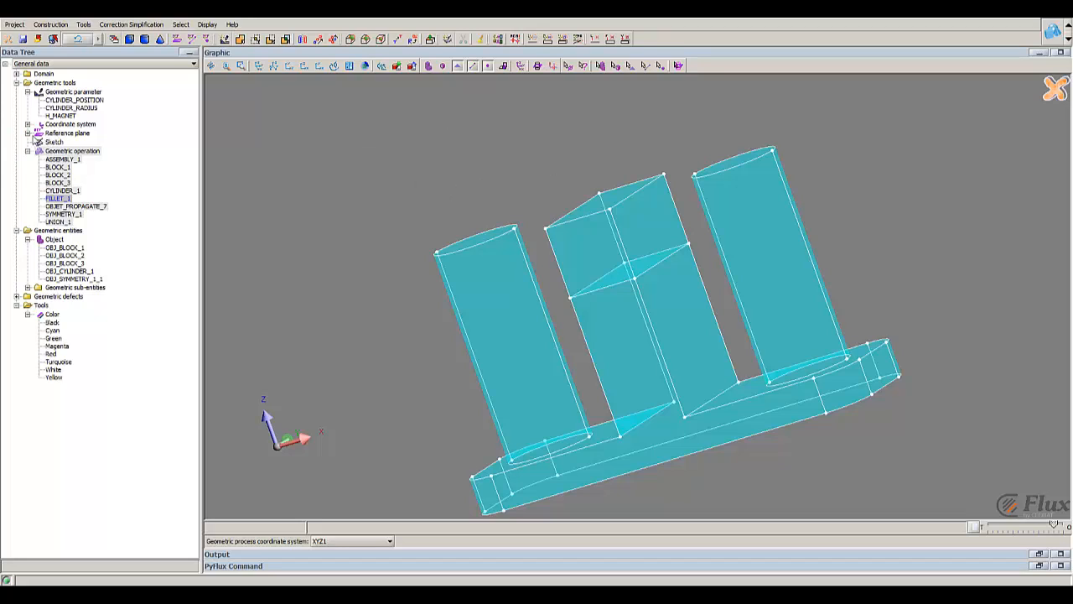
pyautogui.click(27, 134)
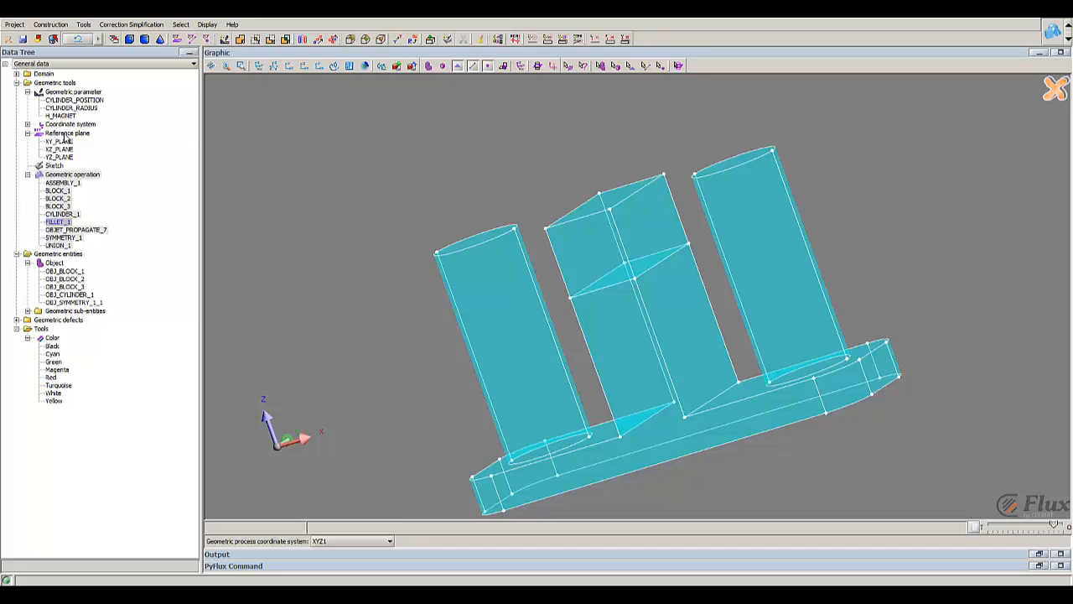
pyautogui.doubleClick(65, 135)
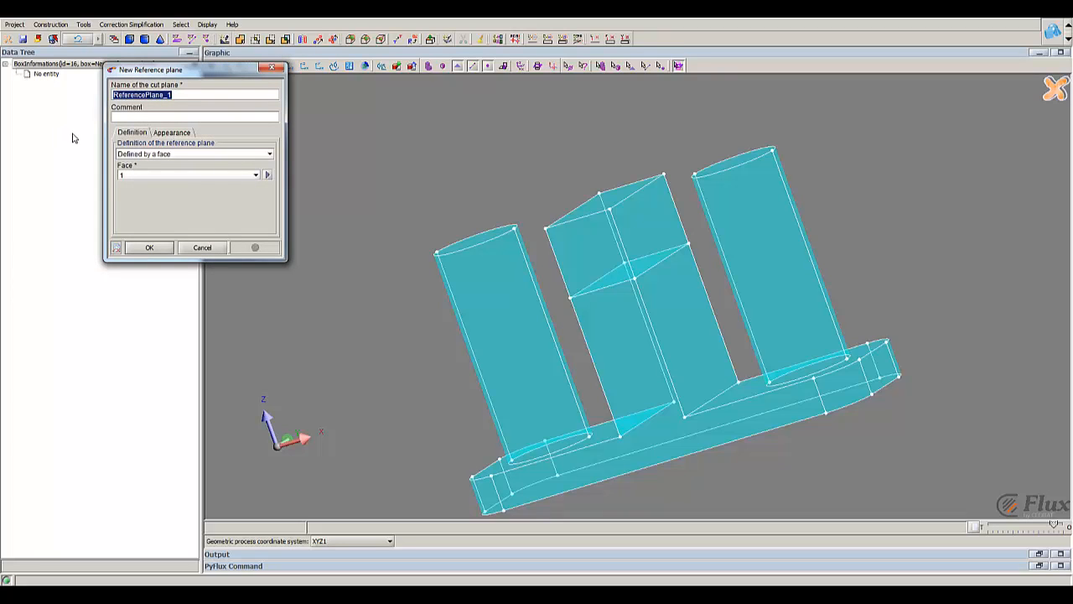
pyautogui.click(167, 154)
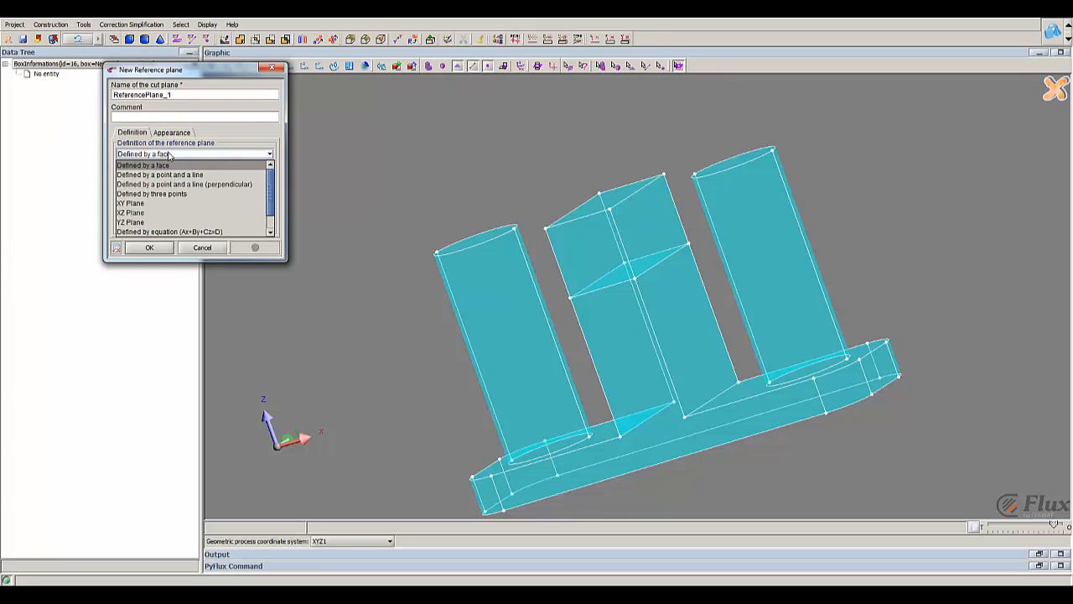
pyautogui.click(168, 203)
pyautogui.doubleClick(149, 175)
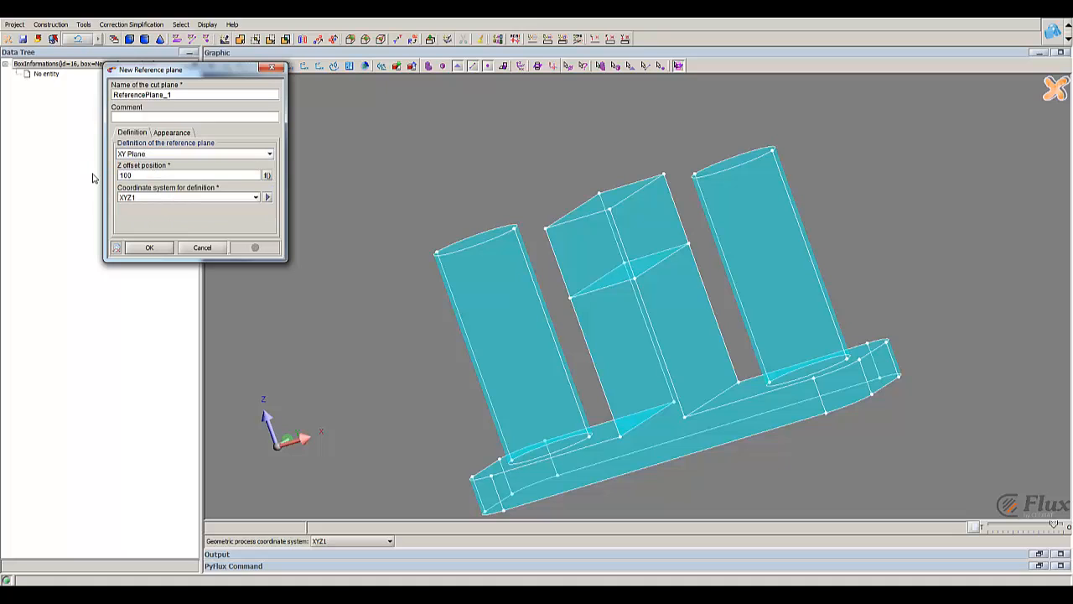
pyautogui.click(149, 248)
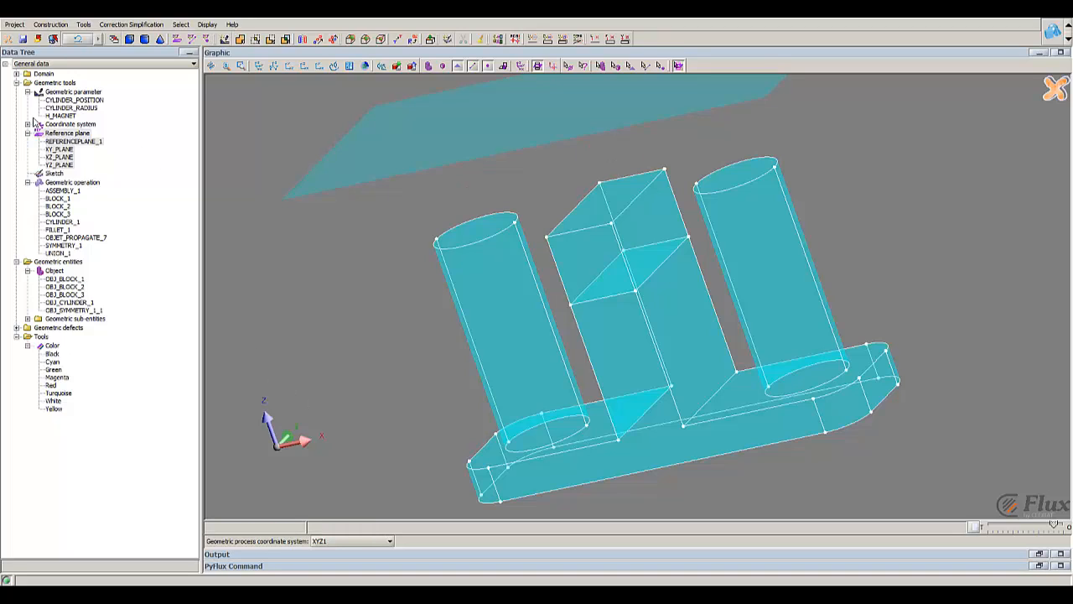
# Create a geometric parameter named ALPHA with the value 10.
pyautogui.click(60, 93)
pyautogui.doubleClick(60, 93)
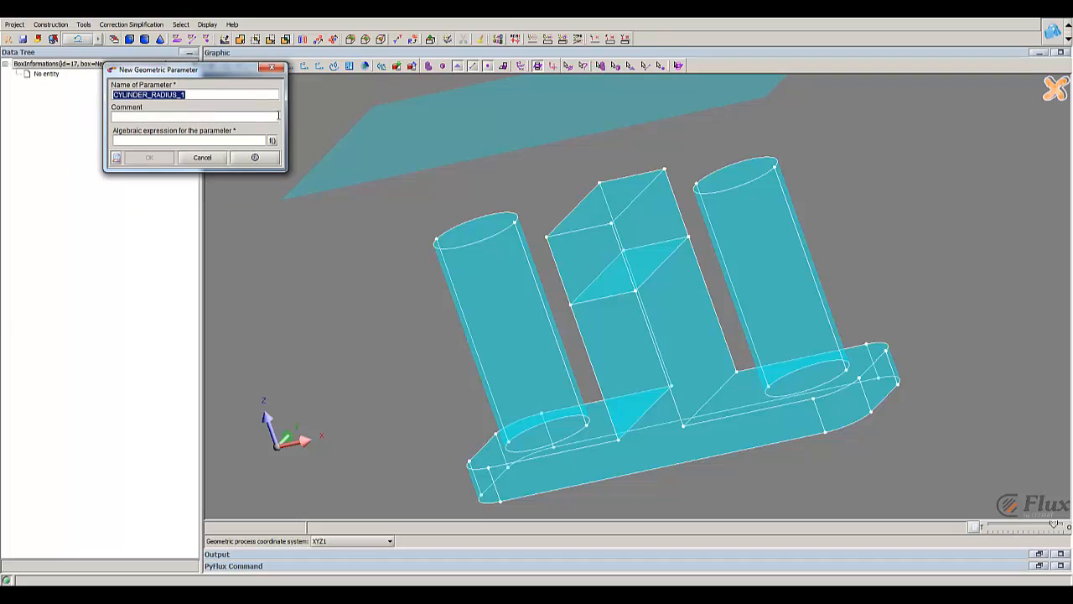
pyautogui.write('ALPHA')
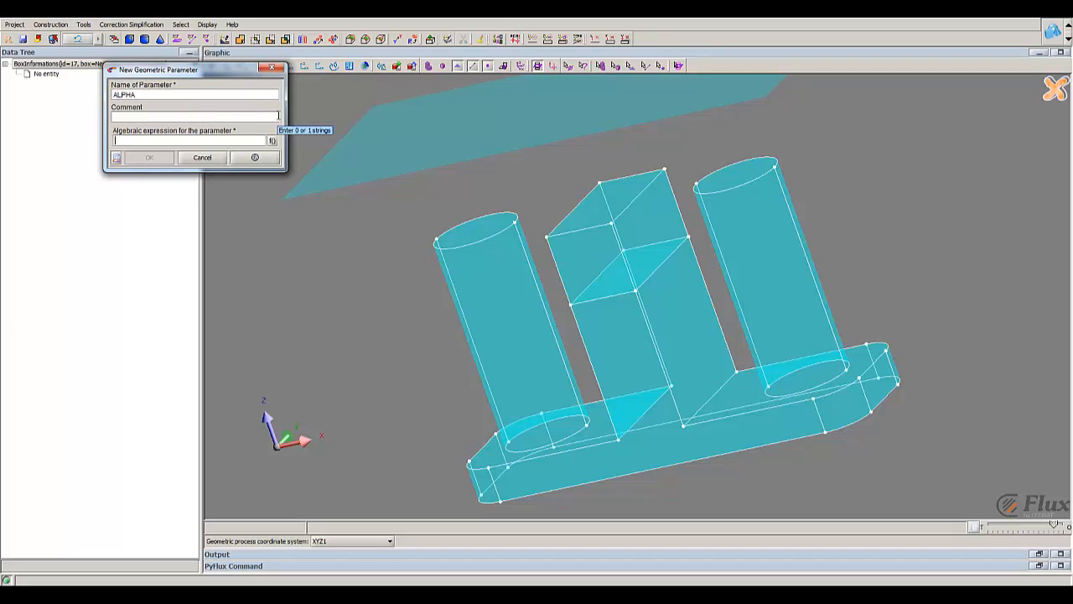
pyautogui.write('10')
pyautogui.press('Return')
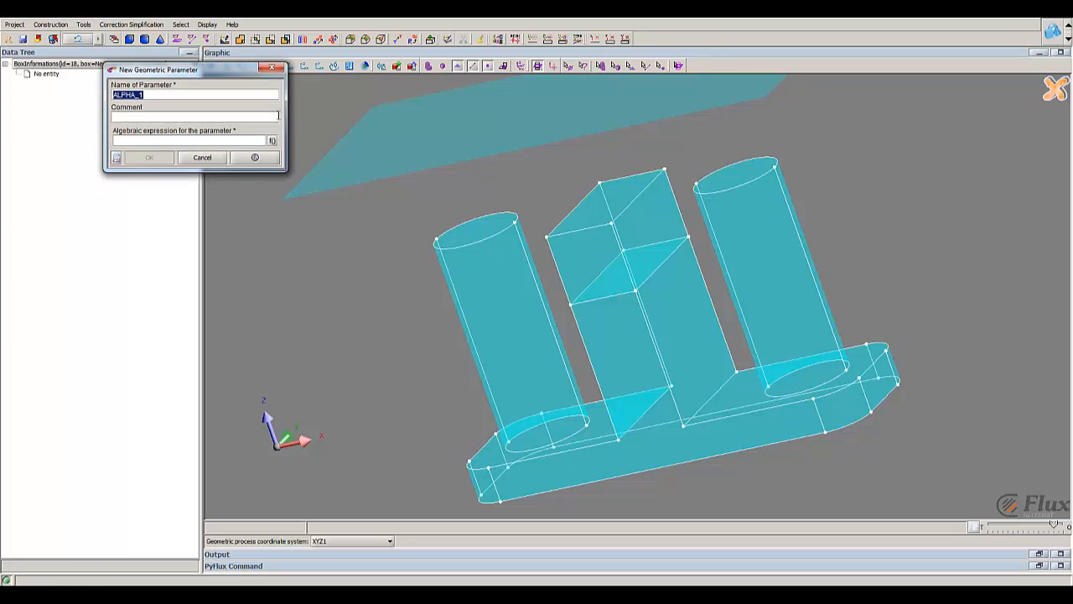
pyautogui.click(202, 157)
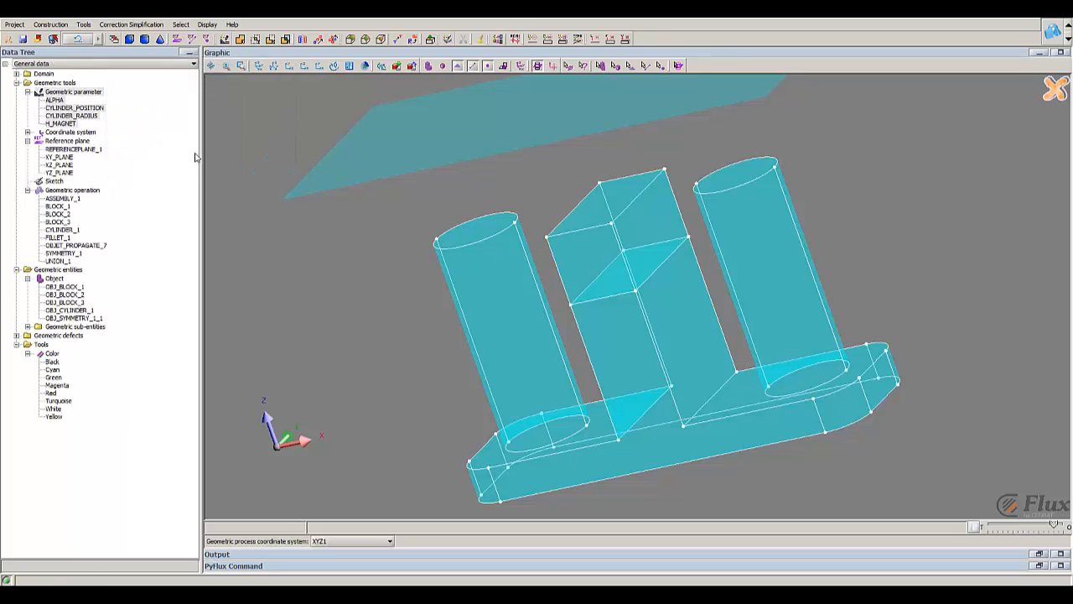
# Set the rotation angle about the Y axis of the REFERENCEPLANE_1 coordinate system to the parameter ALPHA.
pyautogui.click(27, 132)
pyautogui.click(58, 141)
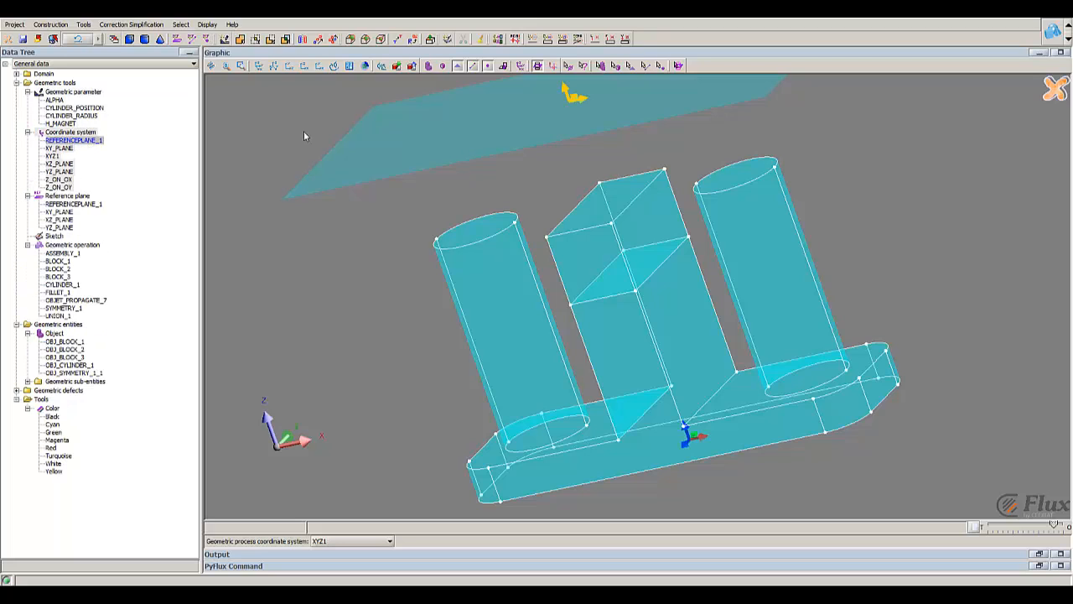
pyautogui.doubleClick(90, 140)
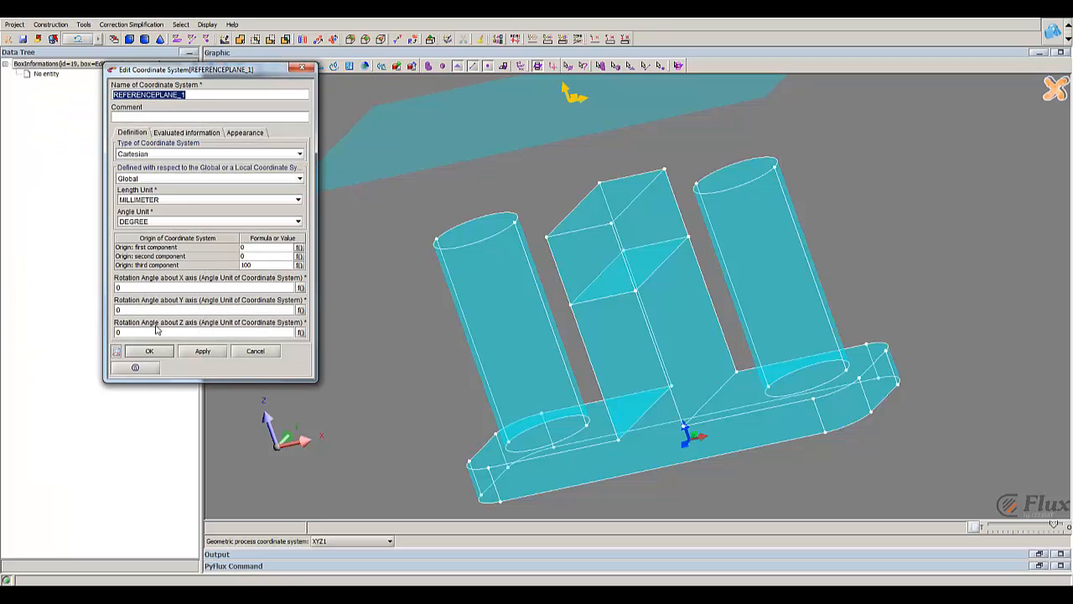
pyautogui.click(146, 311)
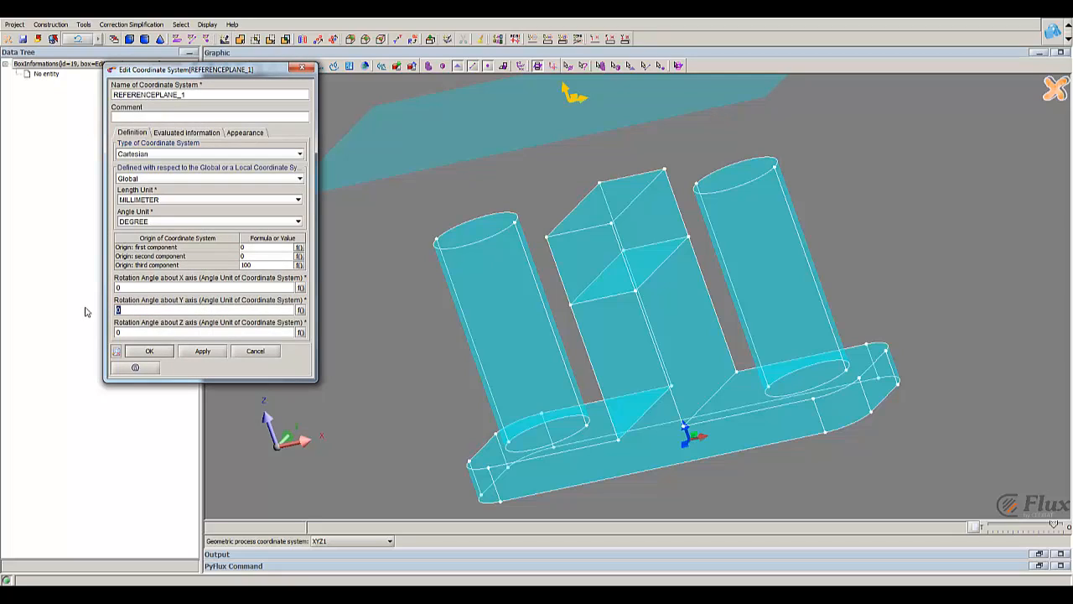
pyautogui.click(301, 310)
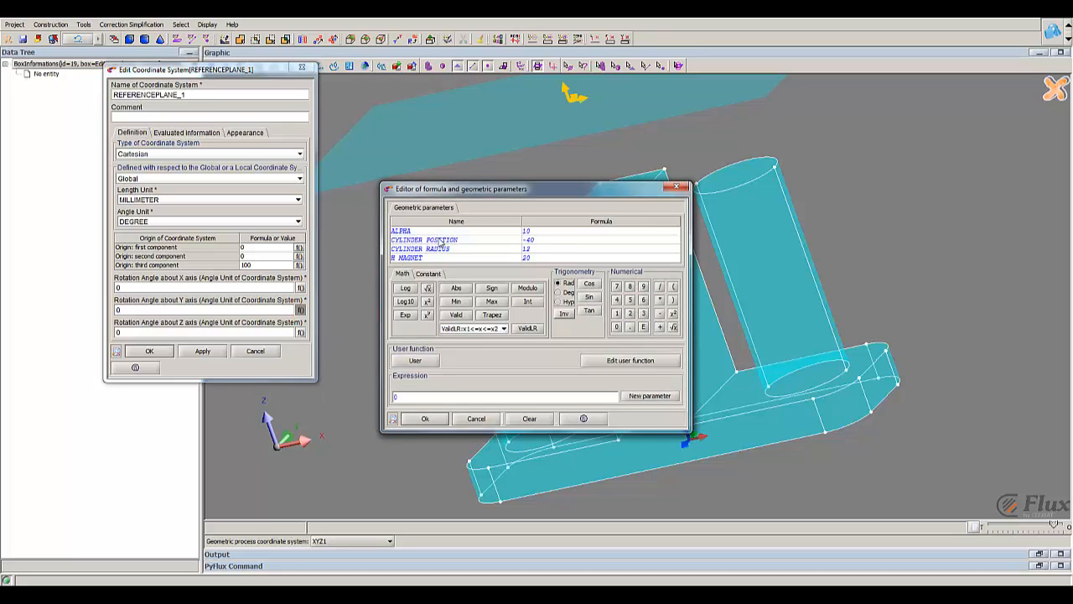
pyautogui.doubleClick(425, 232)
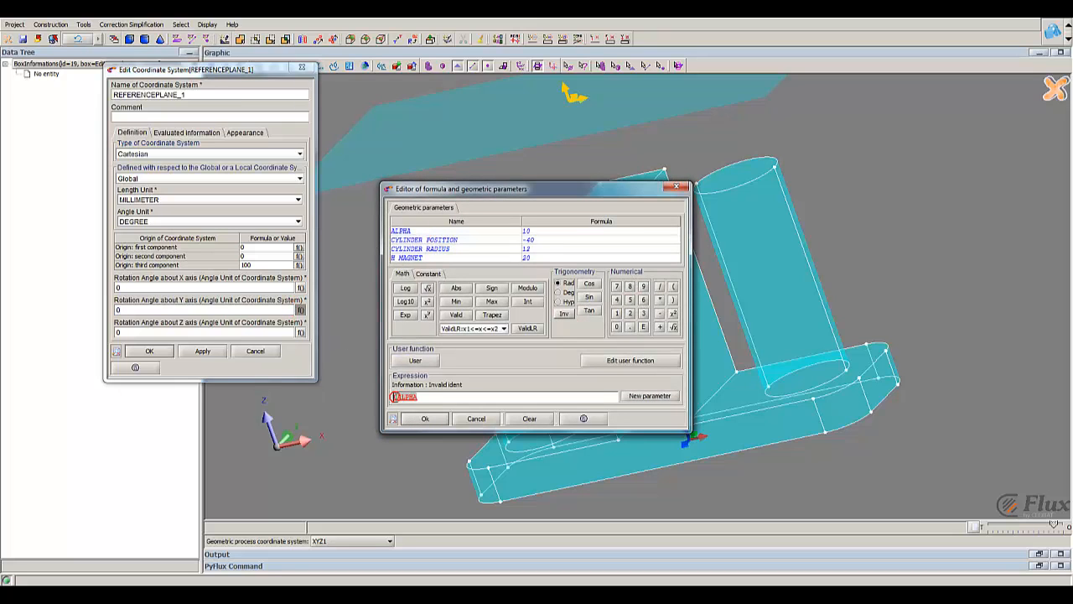
pyautogui.click(415, 417)
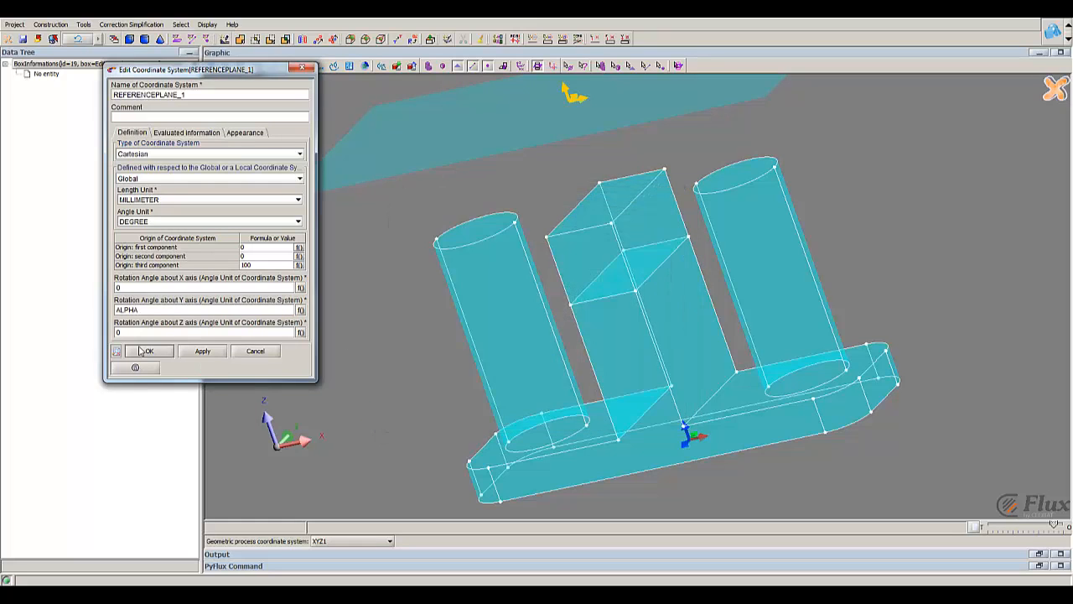
pyautogui.click(143, 351)
pyautogui.moveTo(582, 270); pyautogui.dragTo(603, 235)
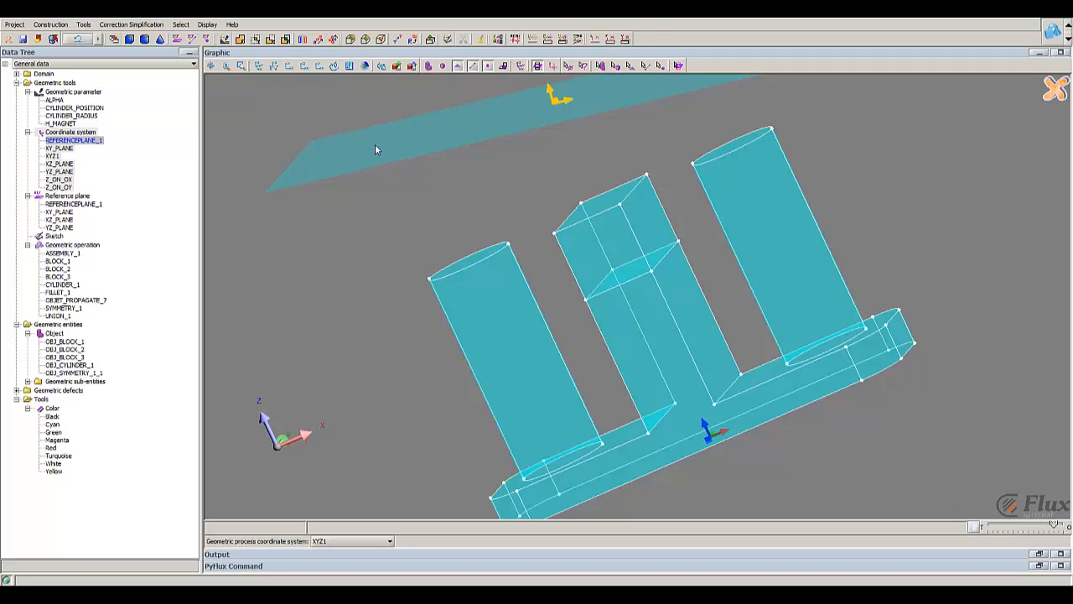
# Create a new sketch named Sketch_1 on the reference plane REFERENCEPLANE_1.
pyautogui.click(54, 237)
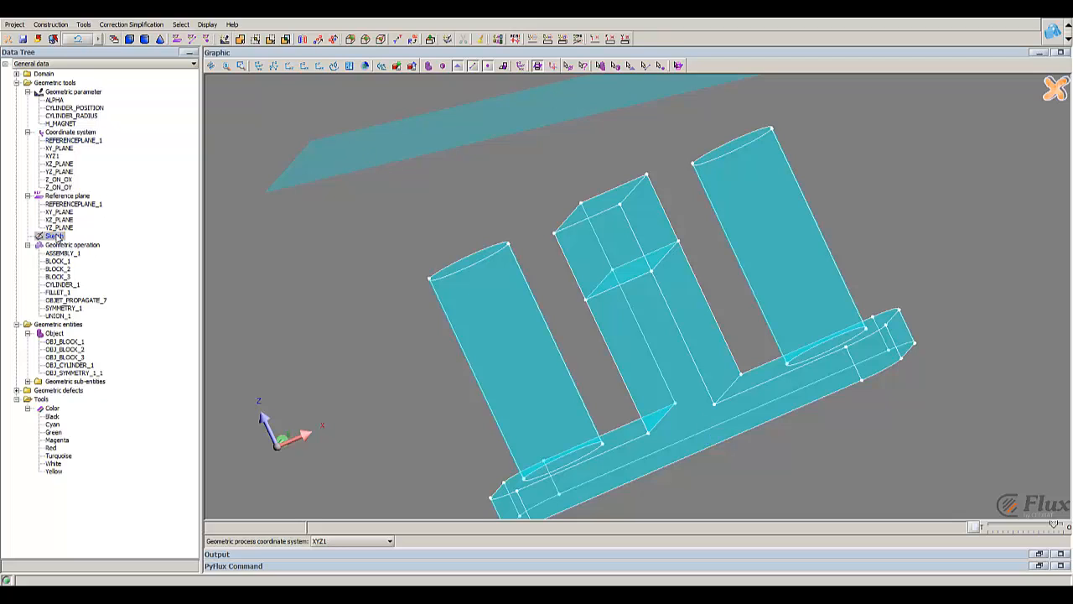
pyautogui.doubleClick(53, 236)
pyautogui.click(164, 139)
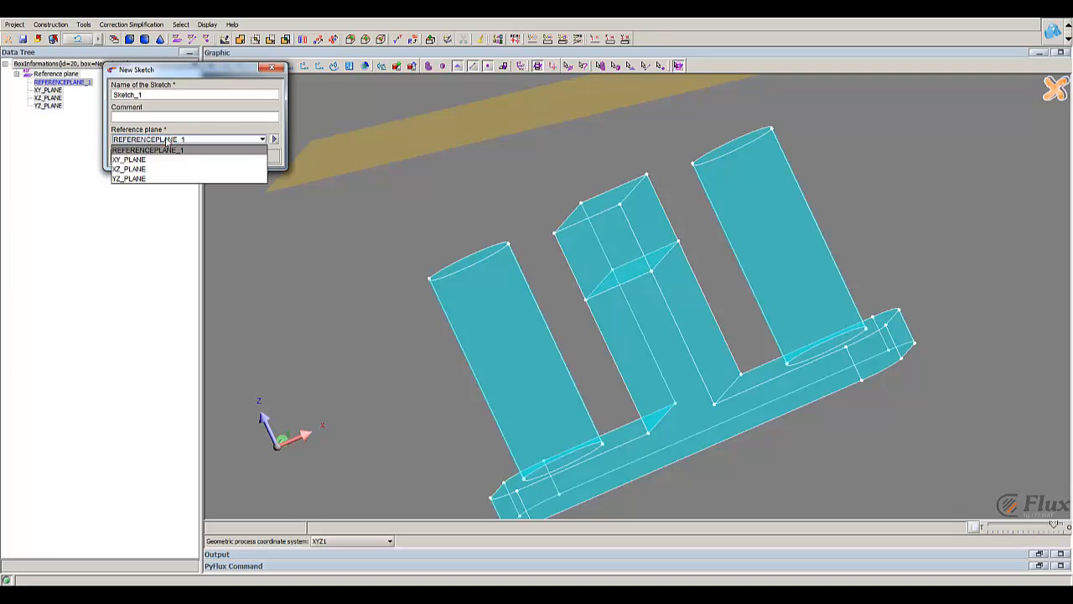
pyautogui.click(144, 141)
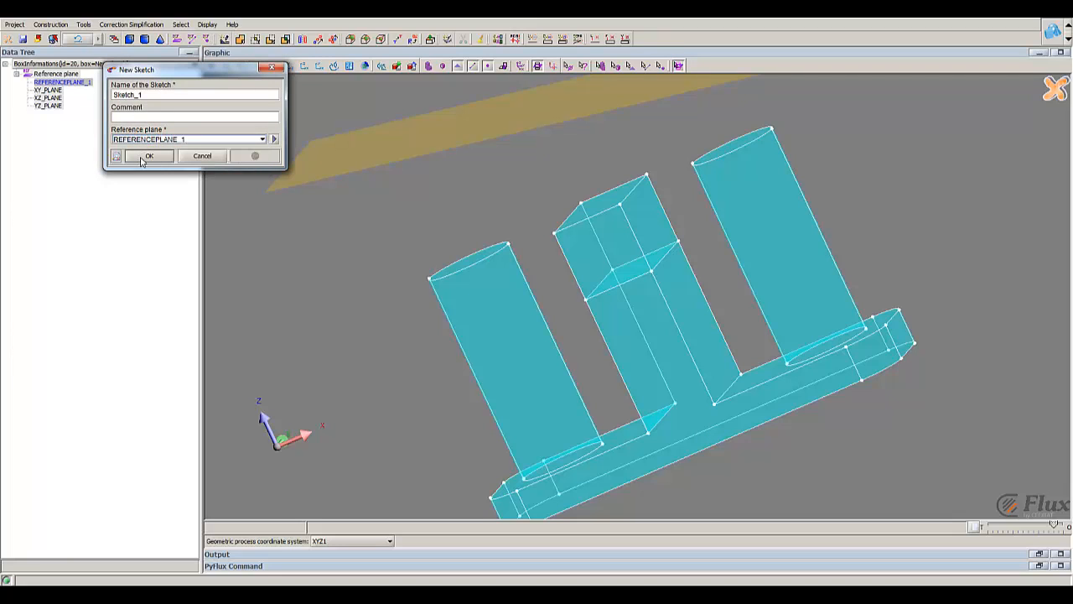
pyautogui.click(144, 157)
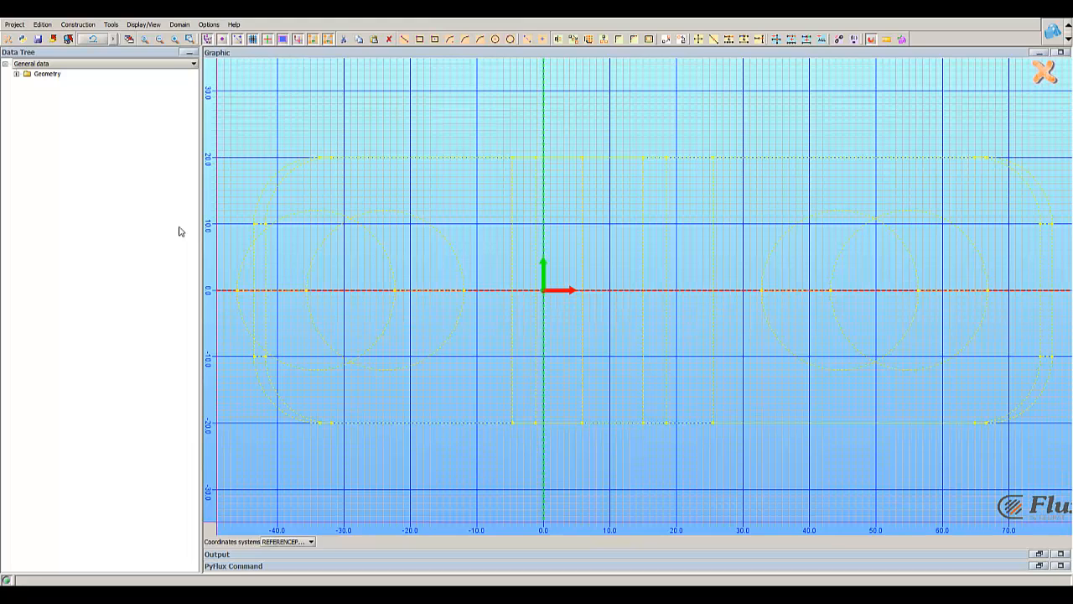
# Draw a rectangle in the sketch from corner (-60, 20) to corner (60, -20).
pyautogui.click(419, 39)
pyautogui.scroll(-3, 285, 240)
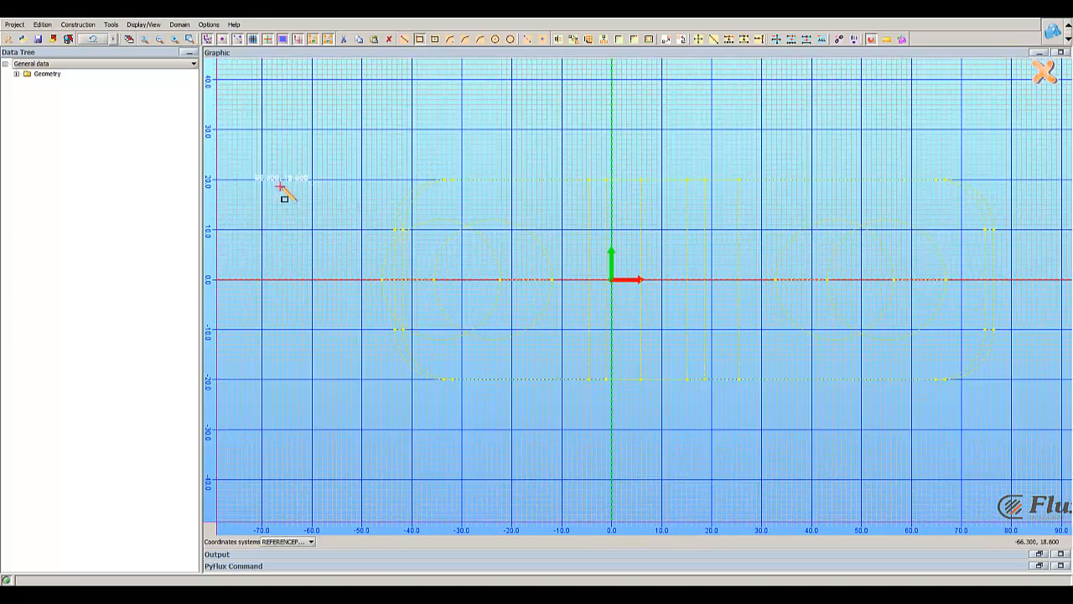
pyautogui.scroll(3, 310, 181)
pyautogui.scroll(5, 312, 185)
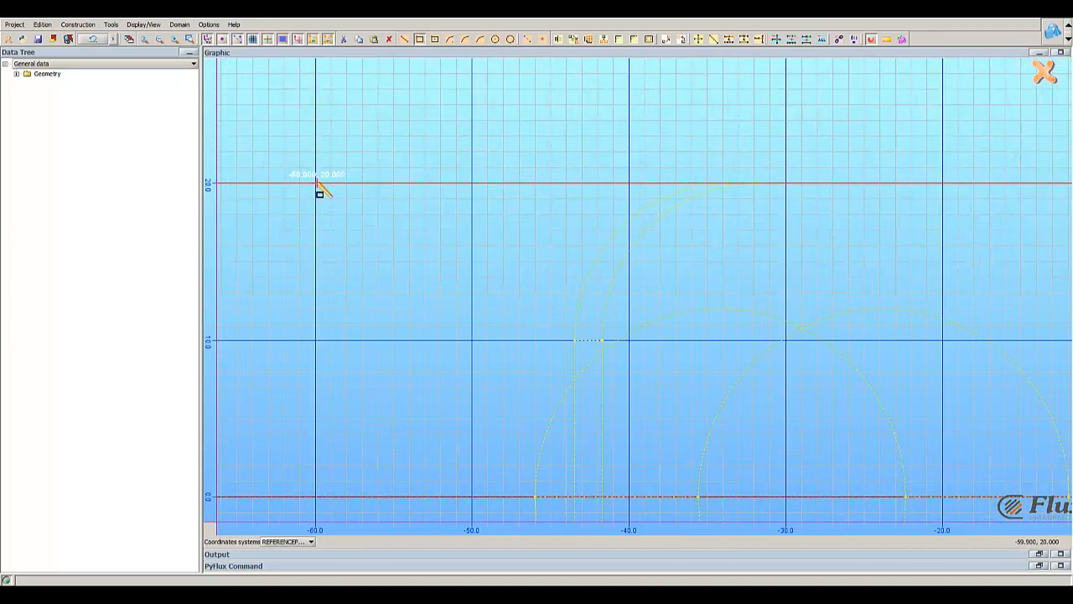
pyautogui.scroll(-8, 561, 241)
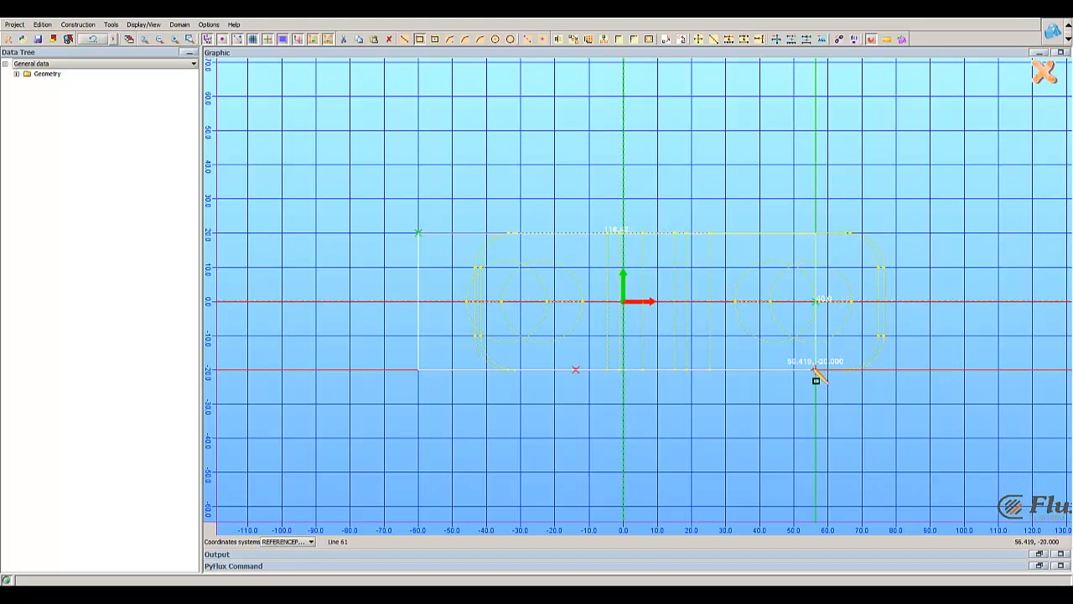
pyautogui.scroll(8, 828, 372)
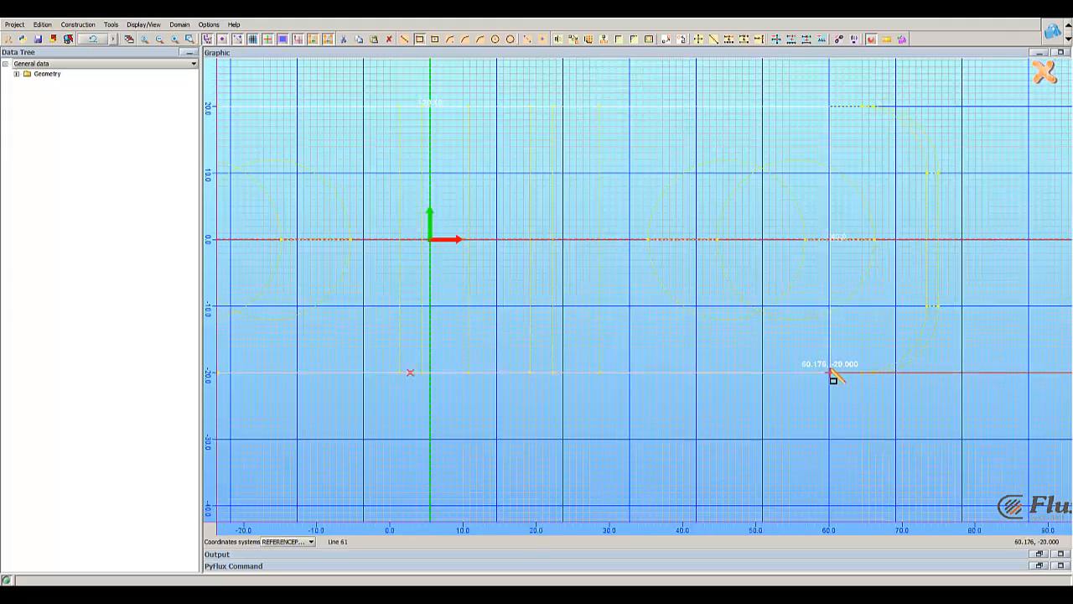
pyautogui.scroll(2, 828, 381)
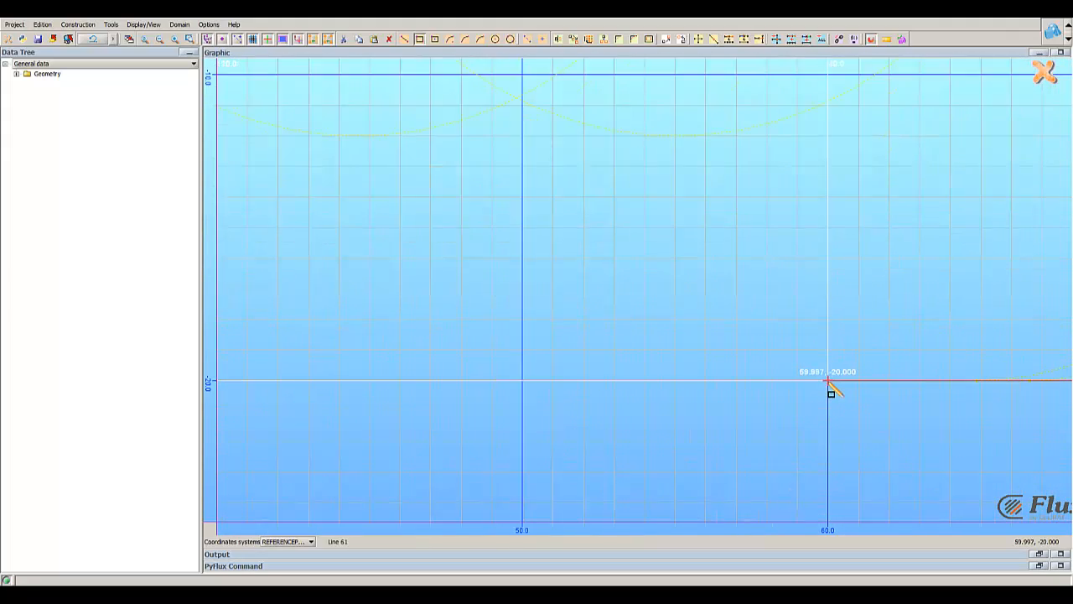
pyautogui.click(829, 382)
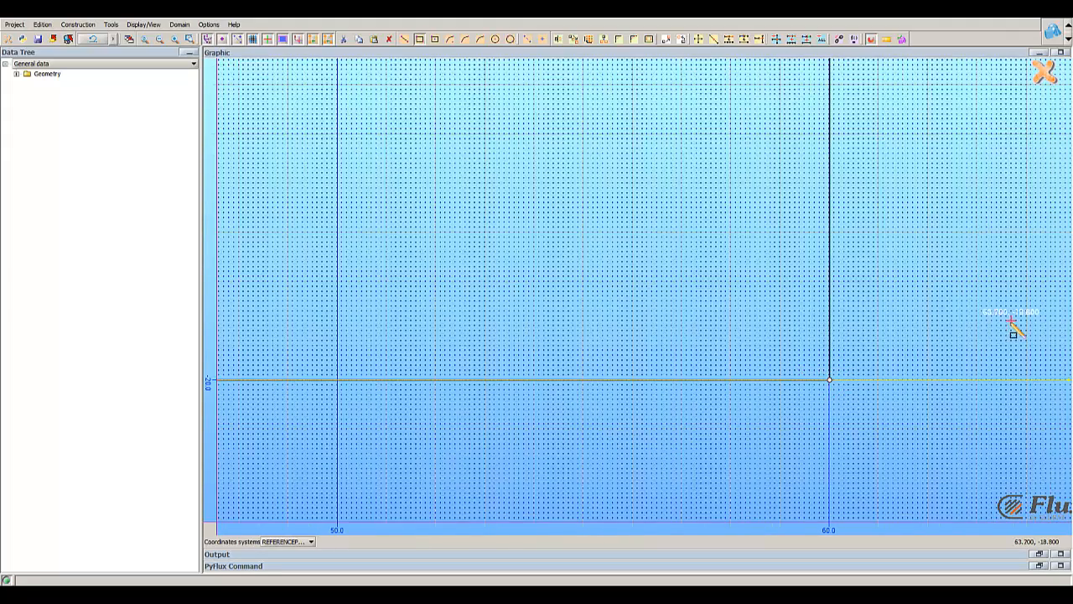
# Chamfer the rectangle's upper-left corner with the Distance - Distance option, 6 along the left side and 50 along the top line.
pyautogui.scroll(-2, 610, 271)
pyautogui.scroll(-8, 610, 271)
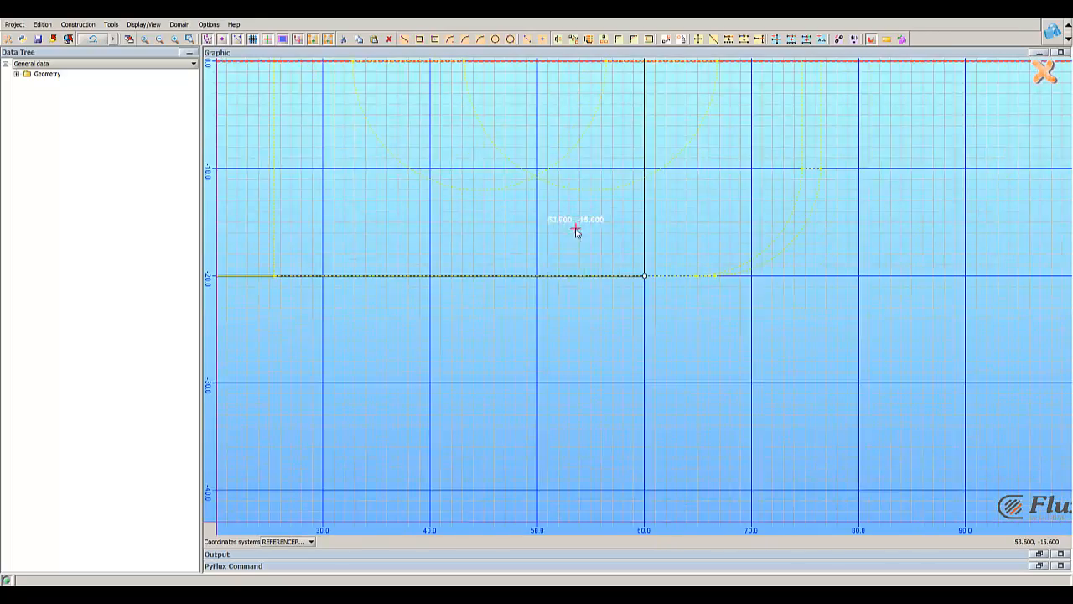
pyautogui.scroll(-2, 541, 244)
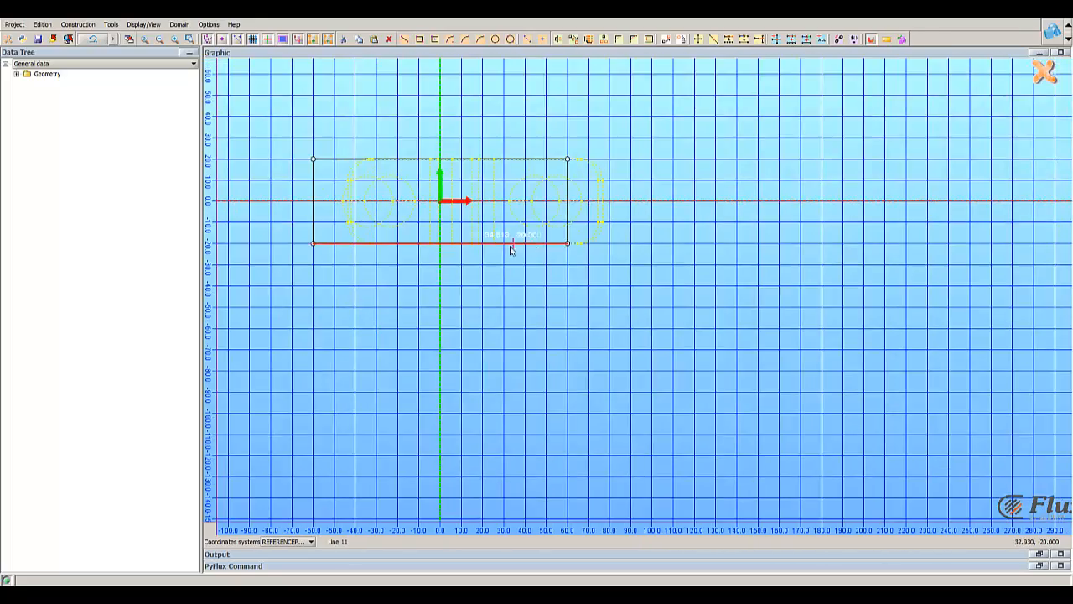
pyautogui.moveTo(459, 246); pyautogui.dragTo(505, 320, button='middle')
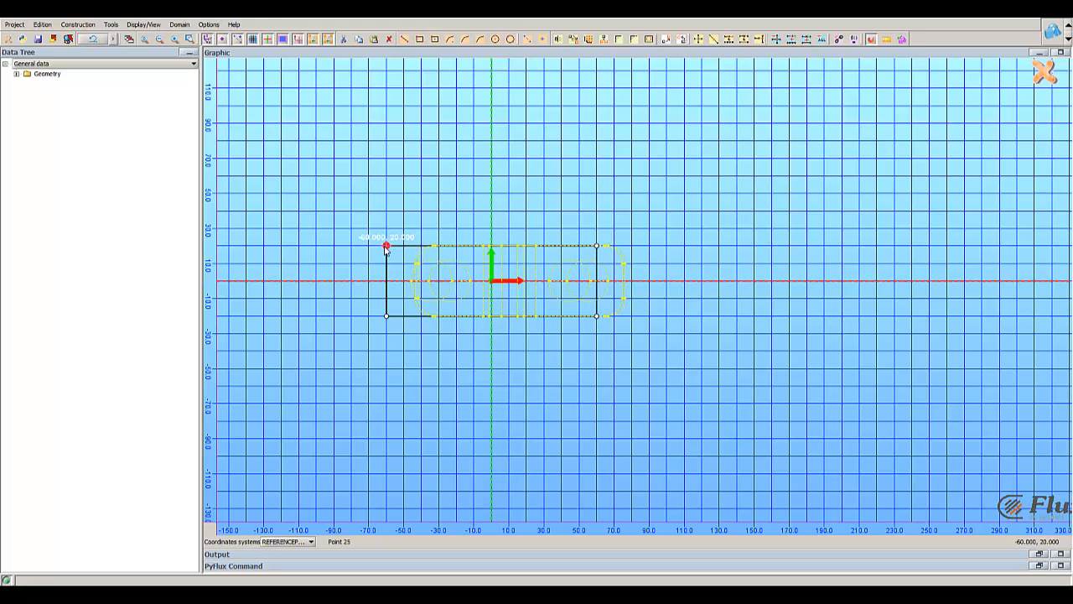
pyautogui.click(635, 39)
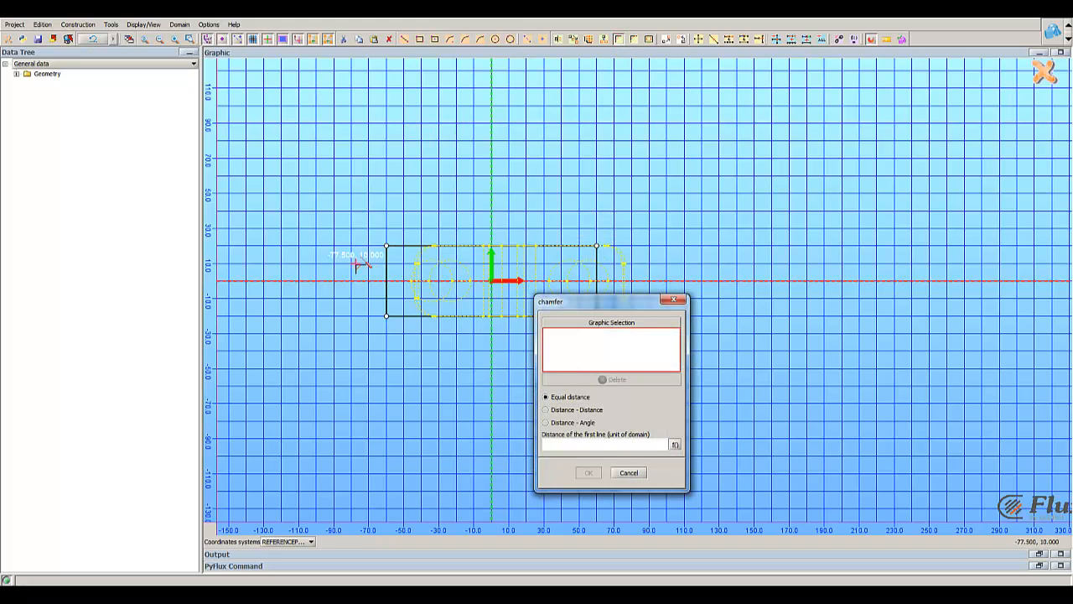
pyautogui.click(412, 248)
pyautogui.click(412, 249)
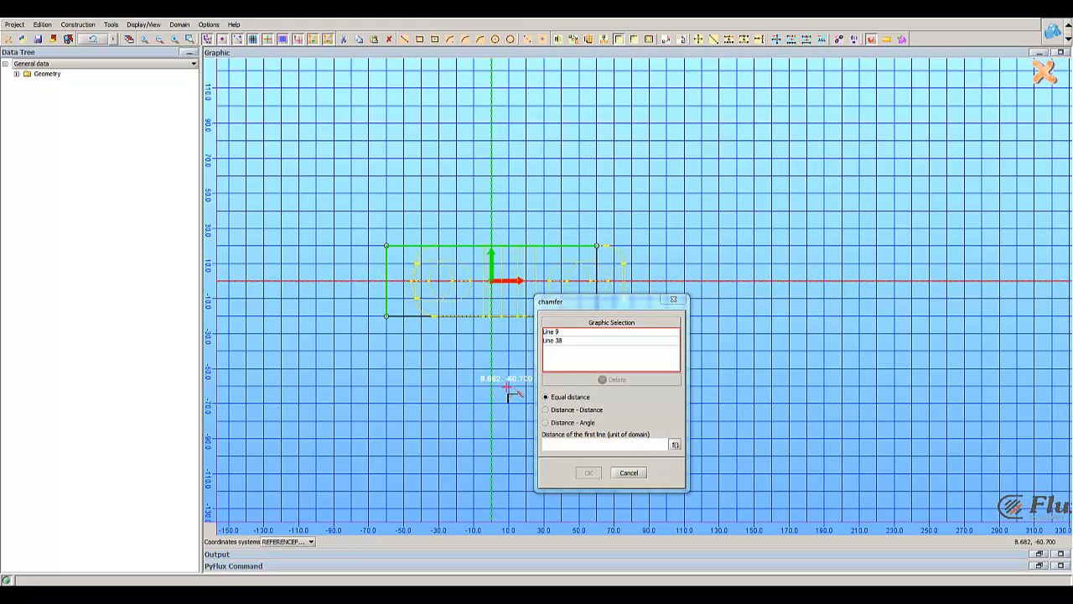
pyautogui.click(567, 413)
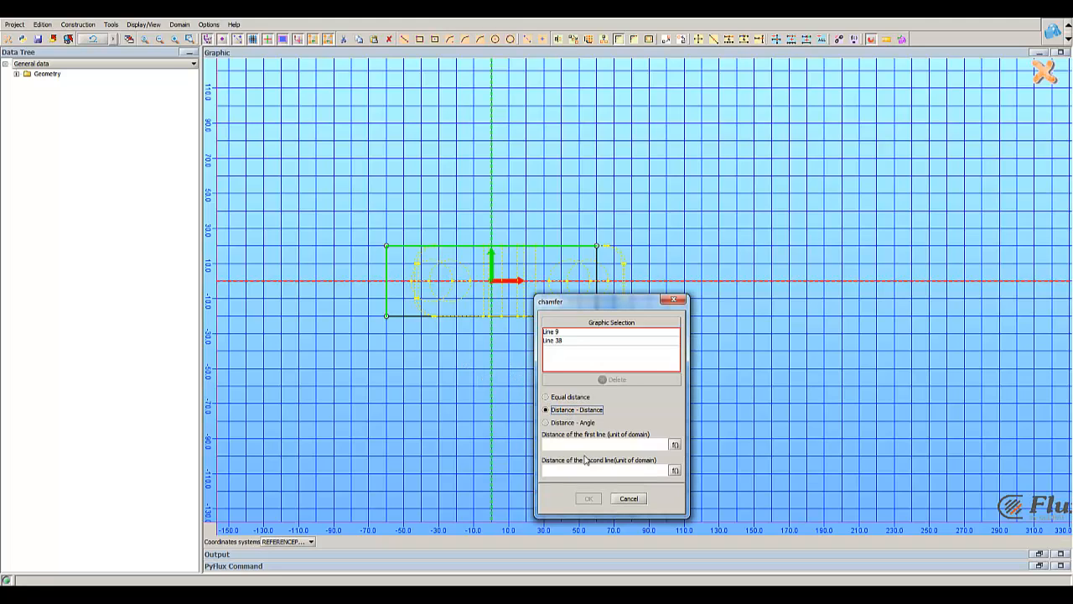
pyautogui.click(584, 444)
pyautogui.write('6')
pyautogui.press('Tab')
pyautogui.write('6')
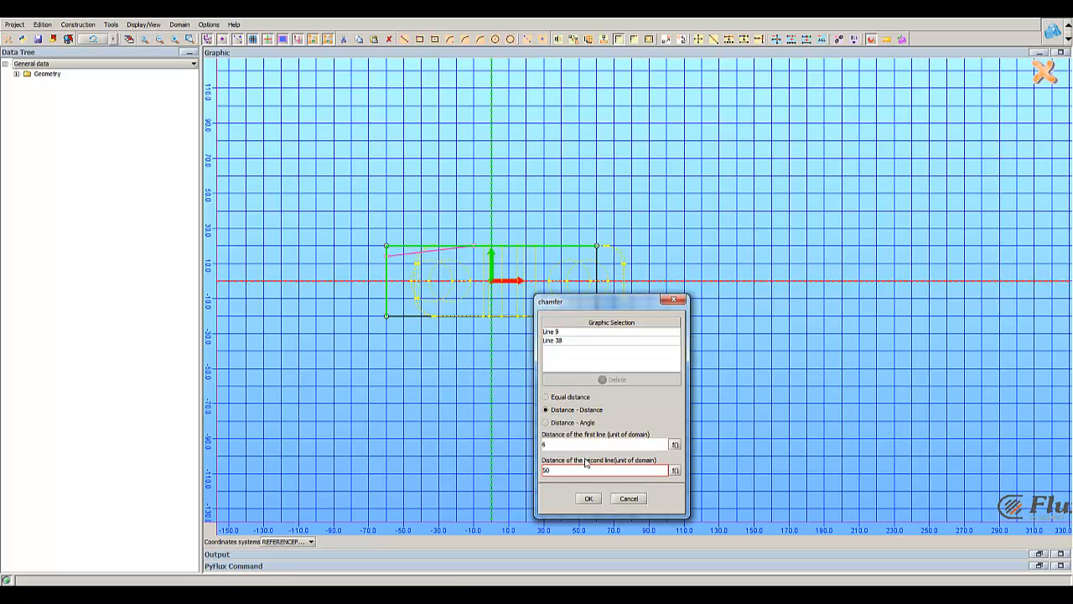
pyautogui.click(587, 499)
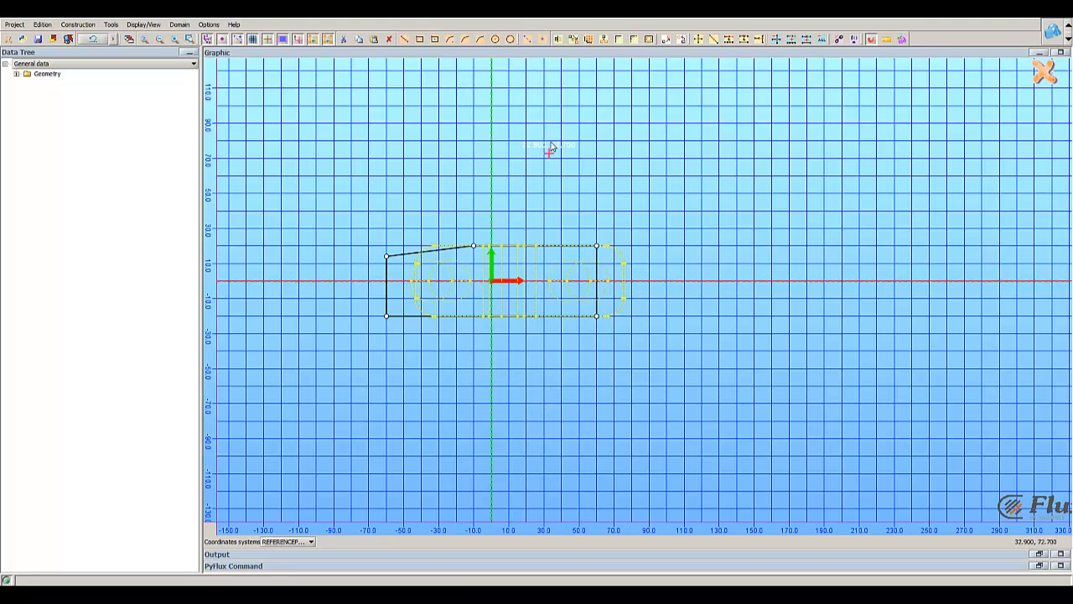
# Chamfer the rectangle's lower-left corner with the Distance - Distance option, 6 along the left side and 50 along the bottom line.
pyautogui.click(621, 41)
pyautogui.click(404, 316)
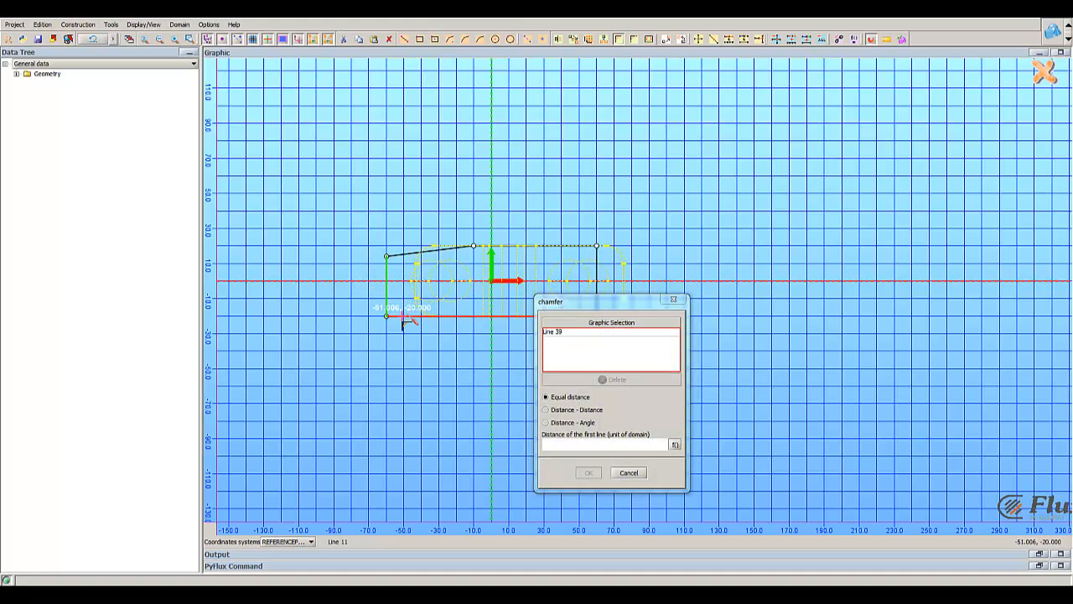
pyautogui.click(405, 316)
pyautogui.click(546, 409)
pyautogui.click(578, 444)
pyautogui.write('6')
pyautogui.press('Tab')
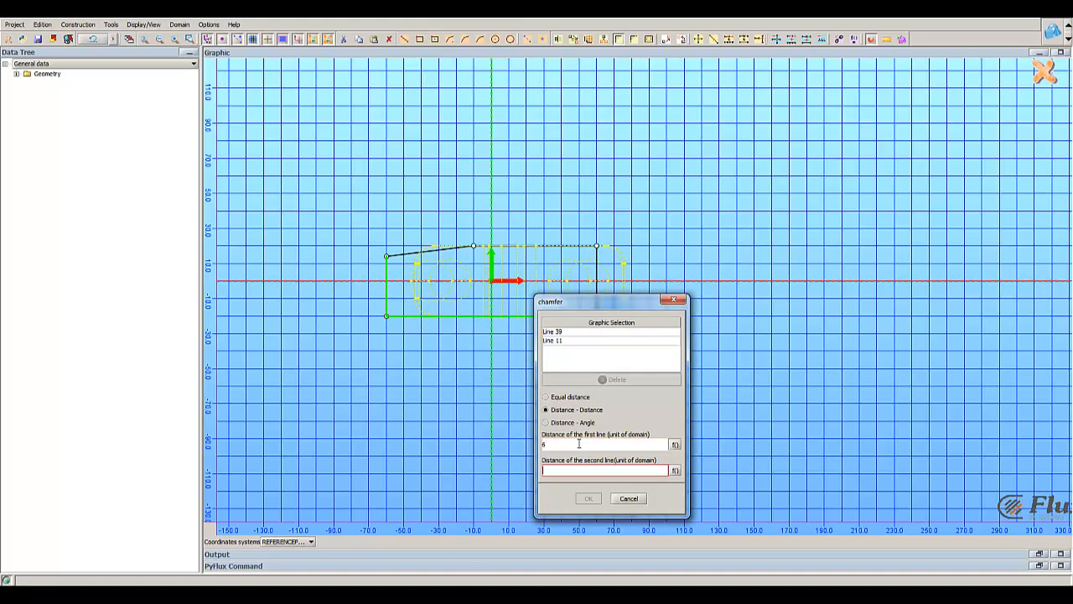
pyautogui.click(588, 498)
# Chamfer the rectangle's upper-right corner with the Distance - Distance option, 6 along the right side and 50 along the top line.
pyautogui.click(620, 41)
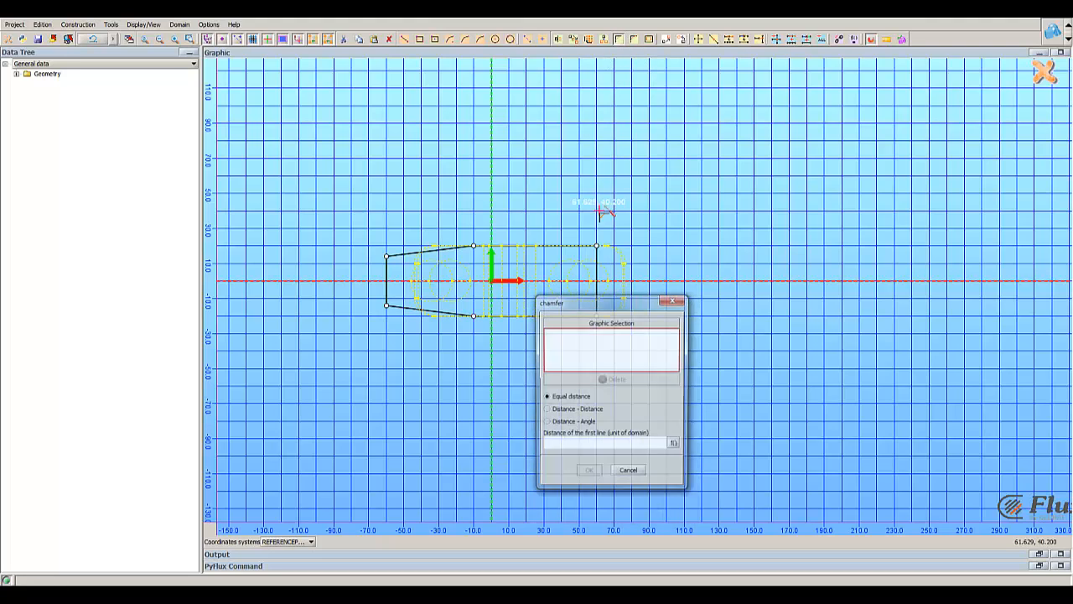
pyautogui.click(589, 264)
pyautogui.click(570, 246)
pyautogui.click(546, 409)
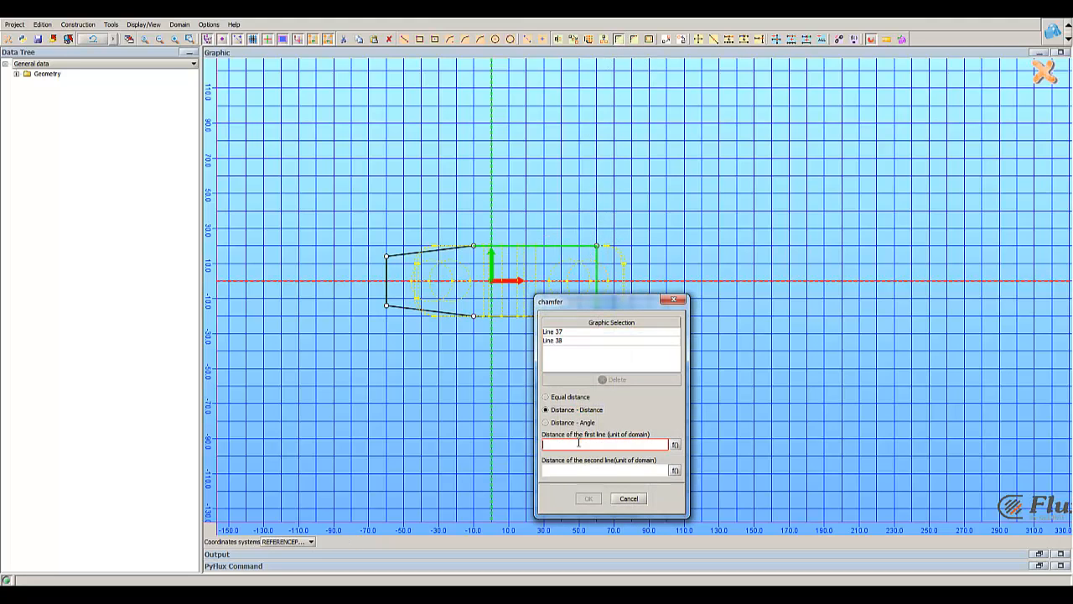
pyautogui.click(579, 445)
pyautogui.write('6')
pyautogui.press('Tab')
pyautogui.click(589, 498)
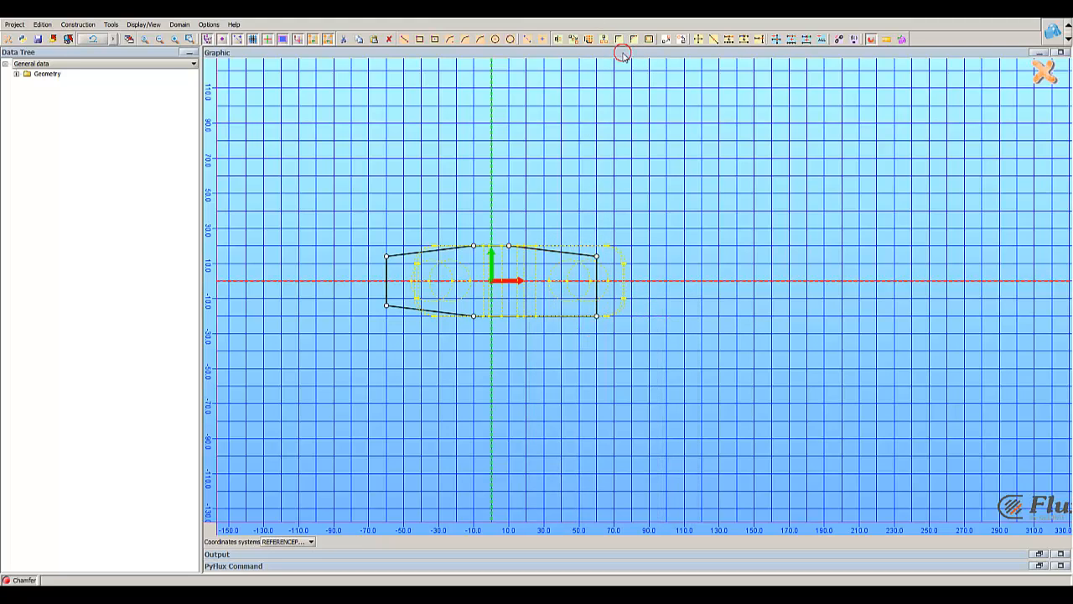
# Chamfer the rectangle's lower-right corner with the Distance - Distance option, 6 along the right side and 50 along the bottom line.
pyautogui.click(620, 42)
pyautogui.click(597, 278)
pyautogui.click(517, 316)
pyautogui.click(546, 409)
pyautogui.click(578, 445)
pyautogui.write('6')
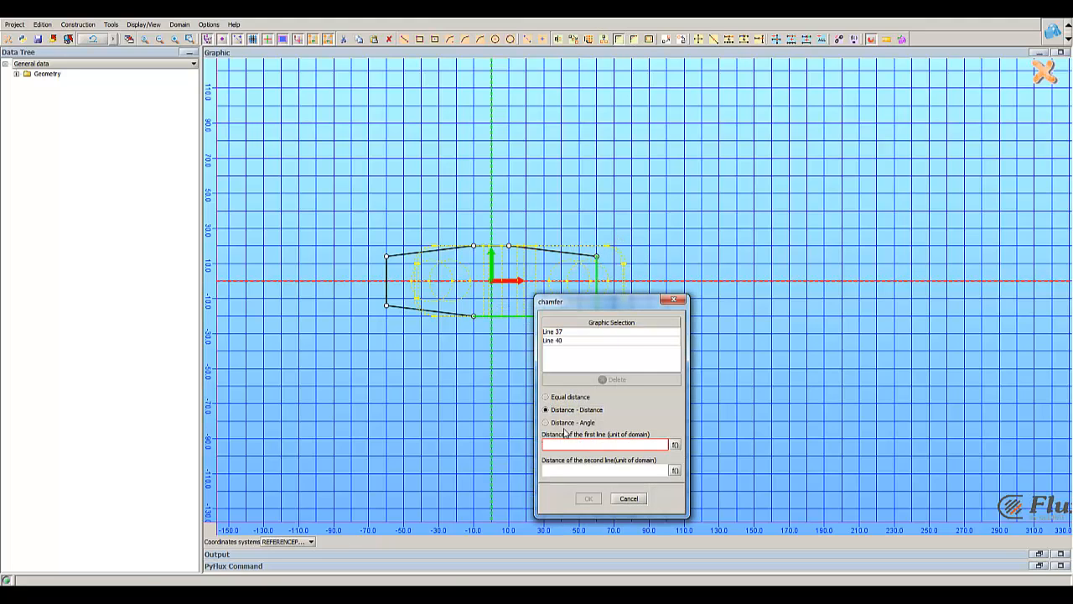
pyautogui.press('Tab')
pyautogui.click(591, 498)
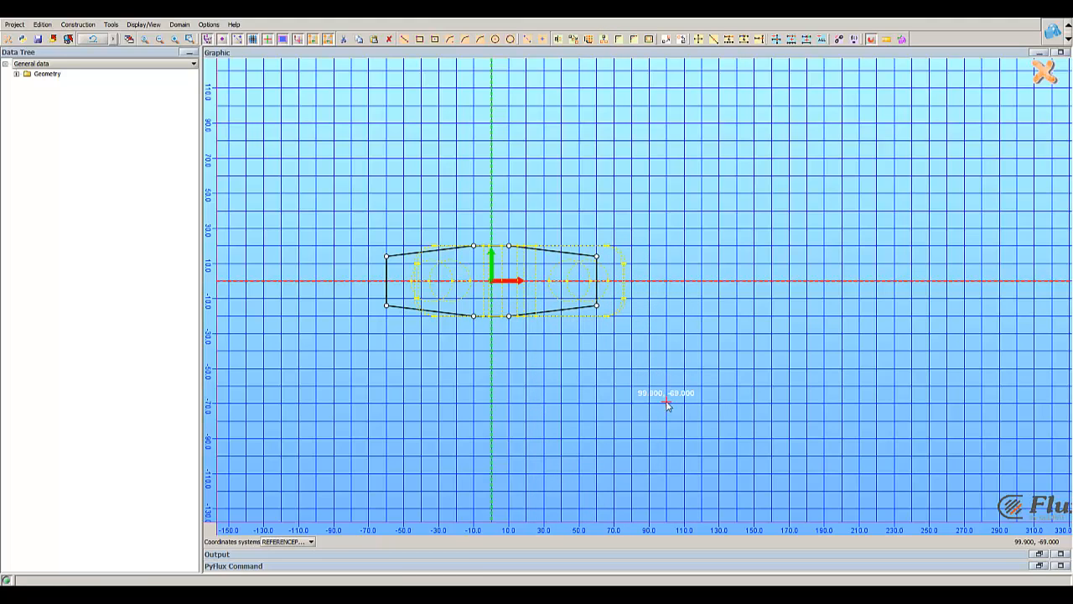
# Fillet the corner between the upper-left chamfer line and the left side with a radius of 14.
pyautogui.click(635, 39)
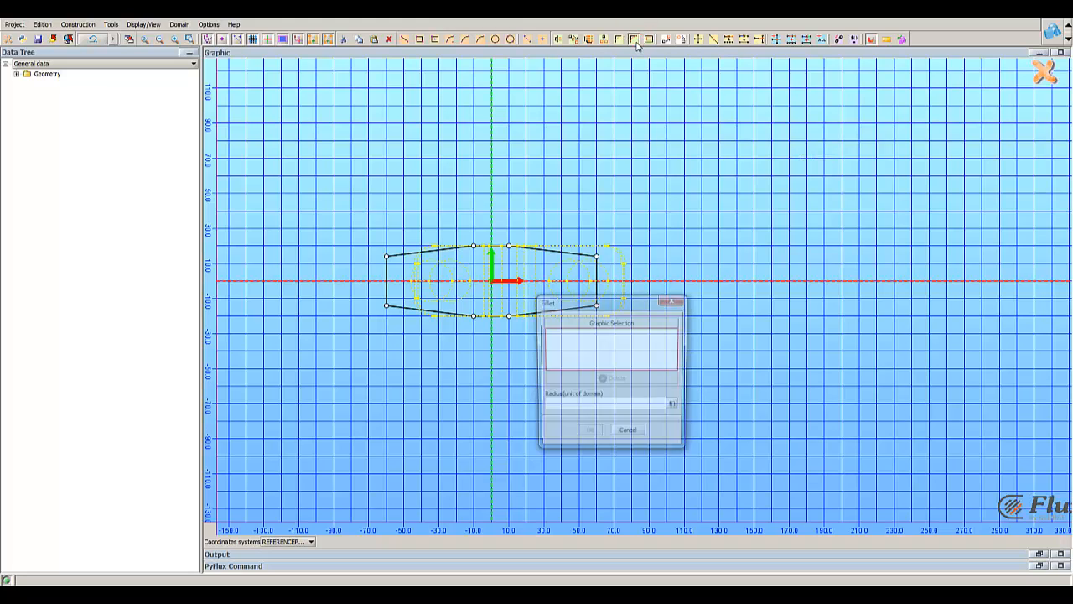
pyautogui.click(409, 259)
pyautogui.click(385, 280)
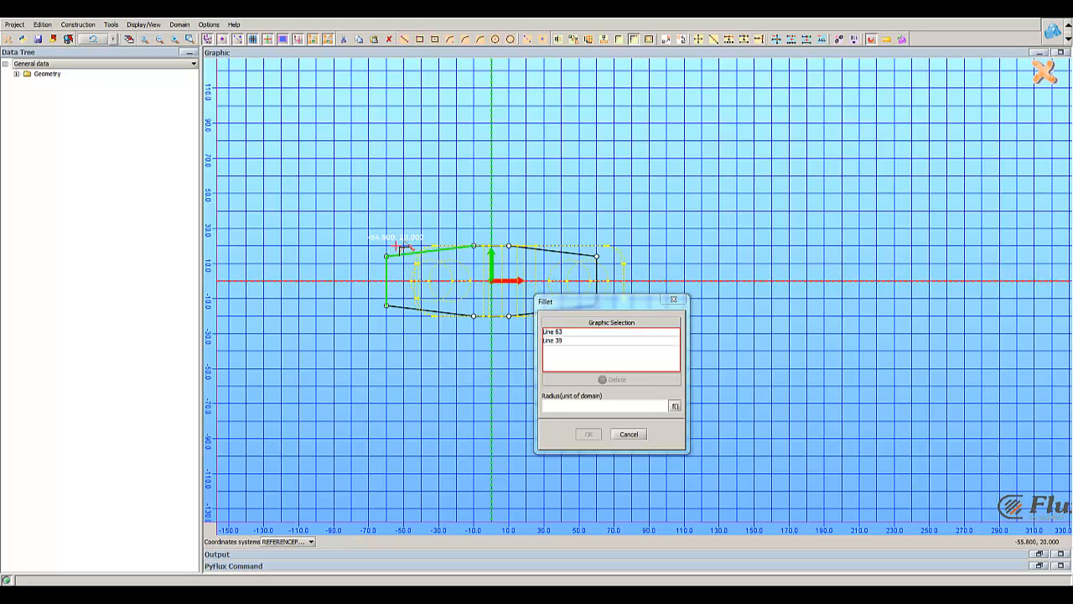
pyautogui.click(573, 406)
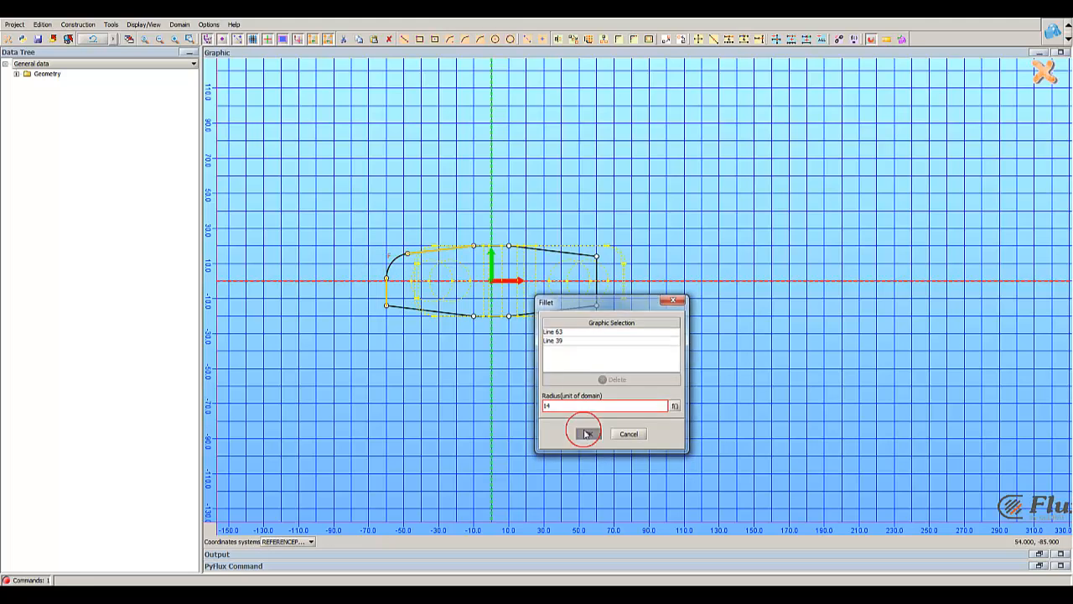
# Fillet the corner between the profile's left side and the lower-left chamfer line with a radius of 14.
pyautogui.click(588, 434)
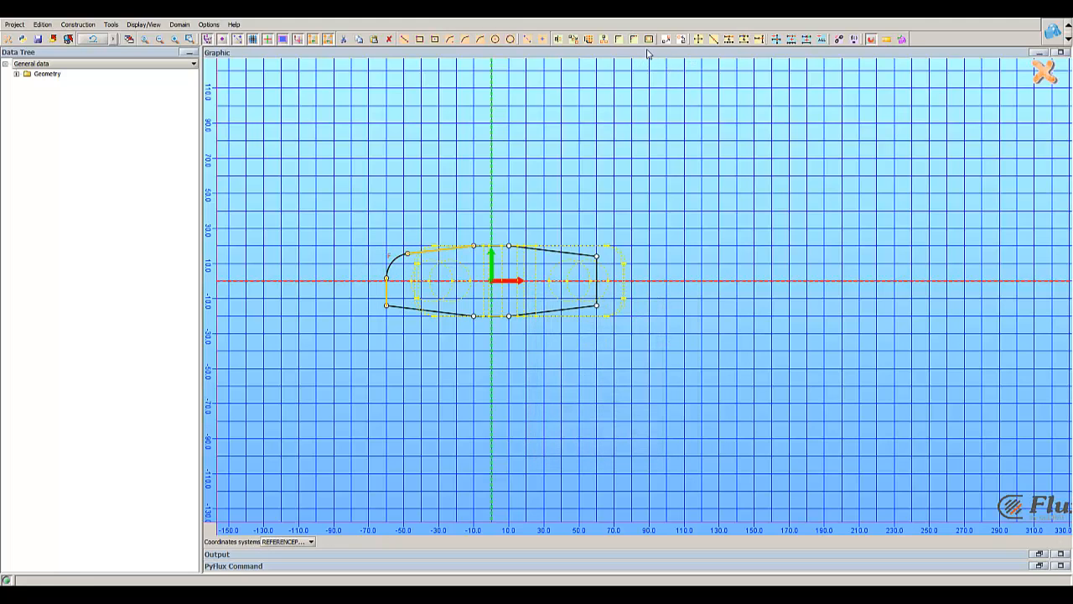
pyautogui.click(387, 291)
pyautogui.click(423, 310)
pyautogui.click(602, 408)
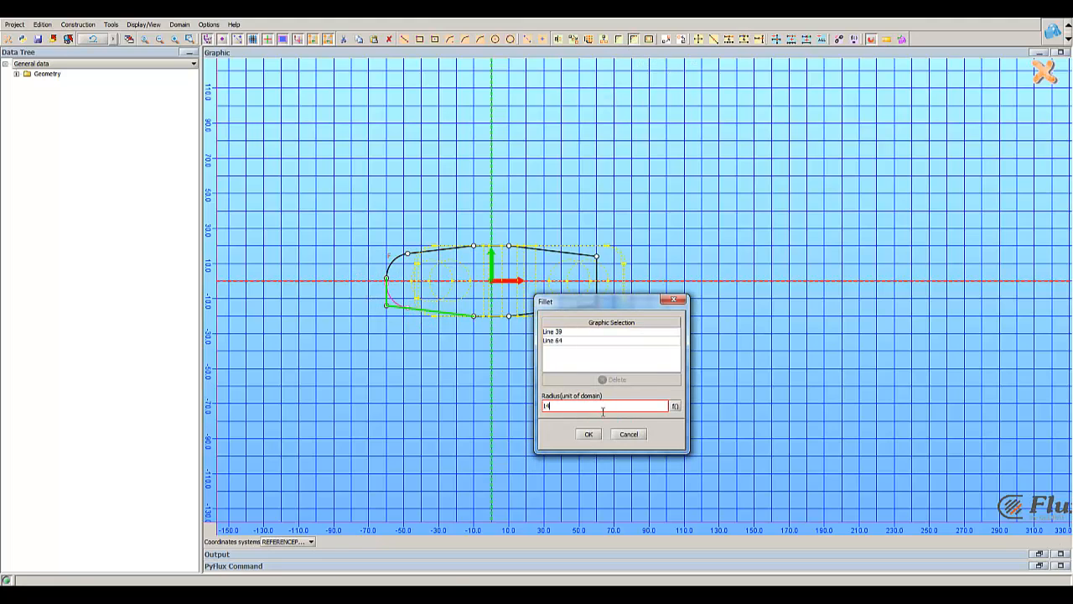
pyautogui.click(588, 433)
# Fillet the corner between the upper-right chamfer line and the profile's right side with a radius of 14.
pyautogui.click(634, 40)
pyautogui.click(596, 268)
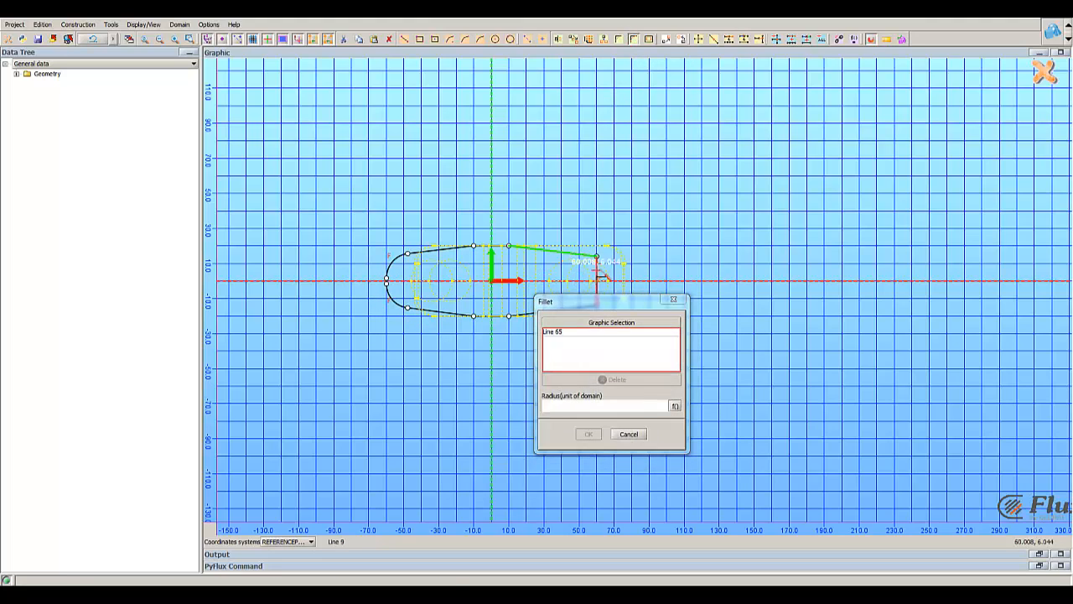
pyautogui.click(596, 275)
pyautogui.click(591, 406)
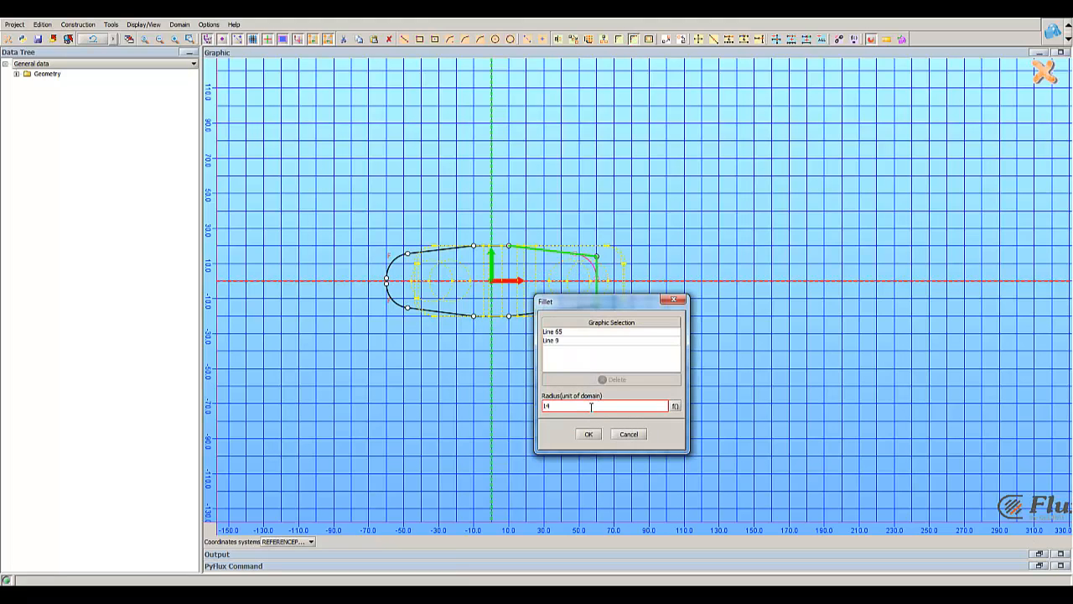
pyautogui.write('14')
pyautogui.click(588, 434)
# Fillet the corner between the right side and the lower-right chamfer line with a radius of 14, and exit the sketch.
pyautogui.click(635, 40)
pyautogui.click(591, 291)
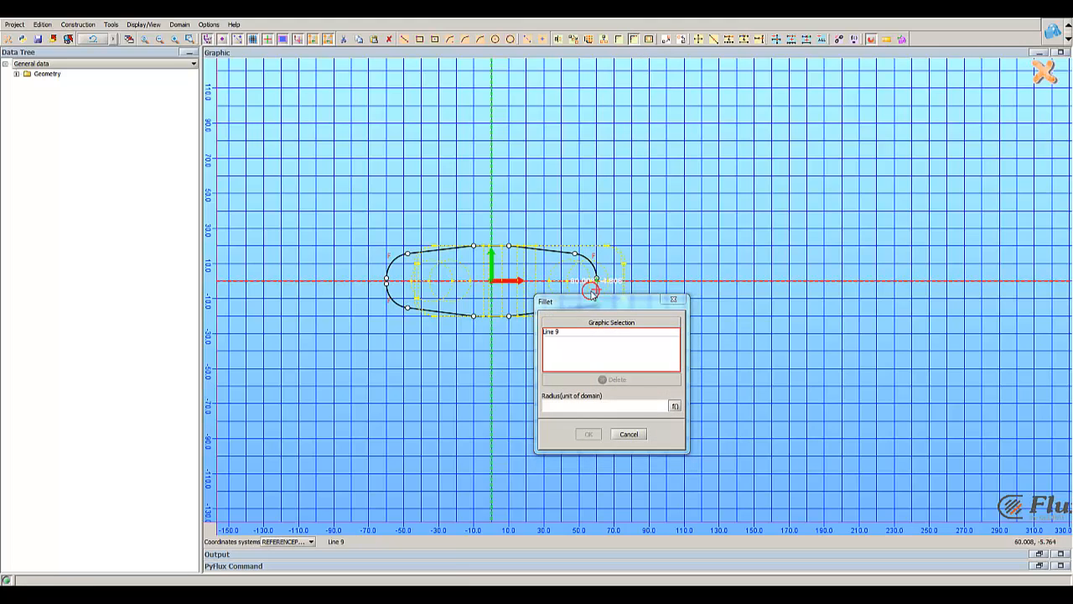
pyautogui.click(521, 314)
pyautogui.click(574, 405)
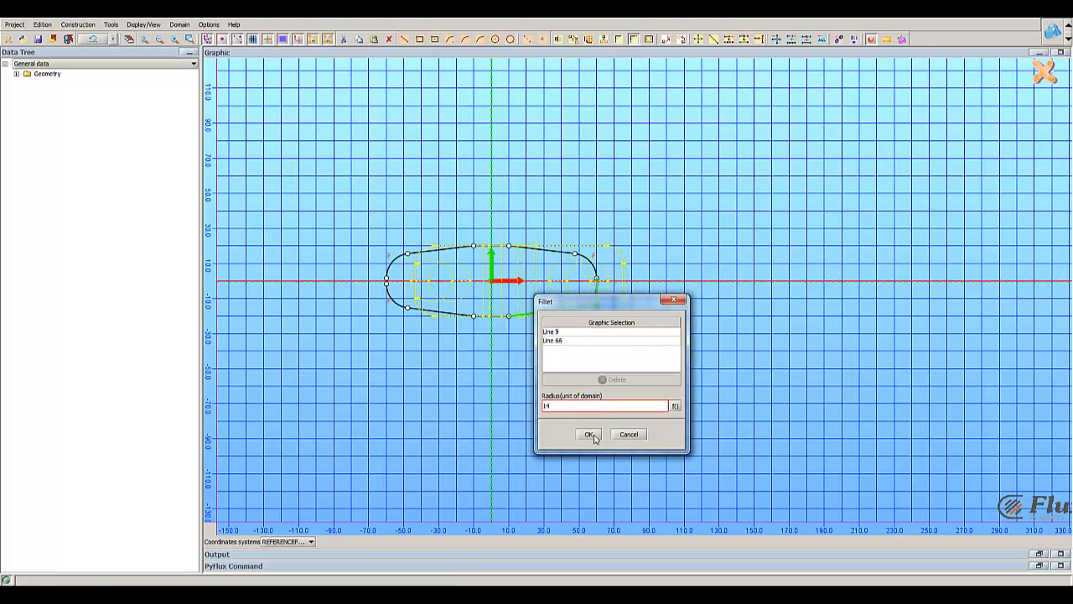
pyautogui.click(589, 435)
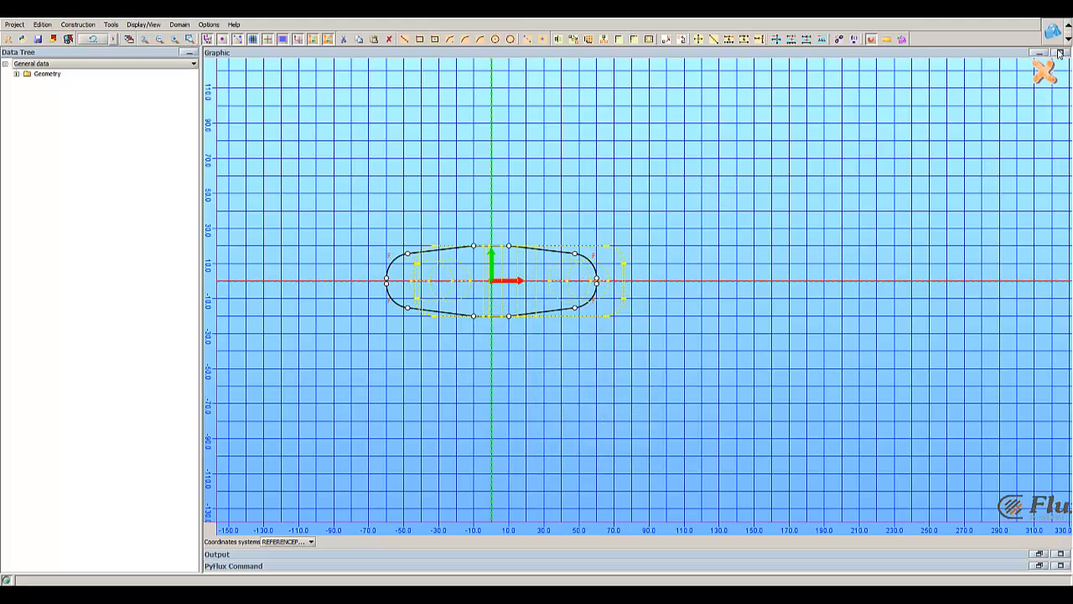
pyautogui.click(1044, 72)
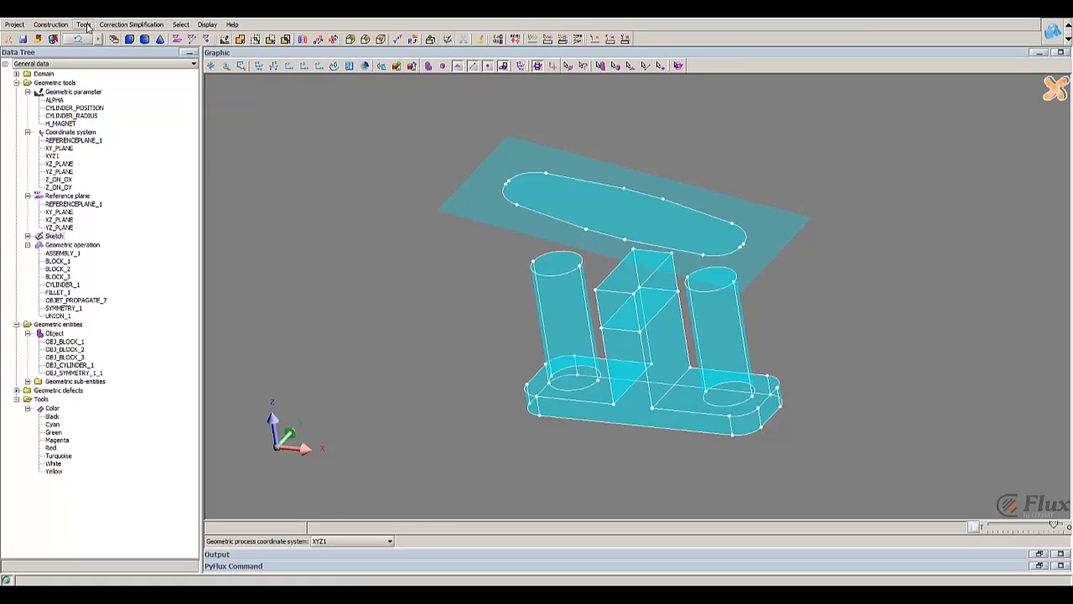
# Extrude the face of SKETCH_1 by a distance of 10 along the vector 0, 0, 1 in the REFERENCEPLANE_1 coordinate system.
pyautogui.click(85, 24)
pyautogui.moveTo(126, 211)
pyautogui.click(168, 208)
pyautogui.click(81, 330)
pyautogui.click(72, 353)
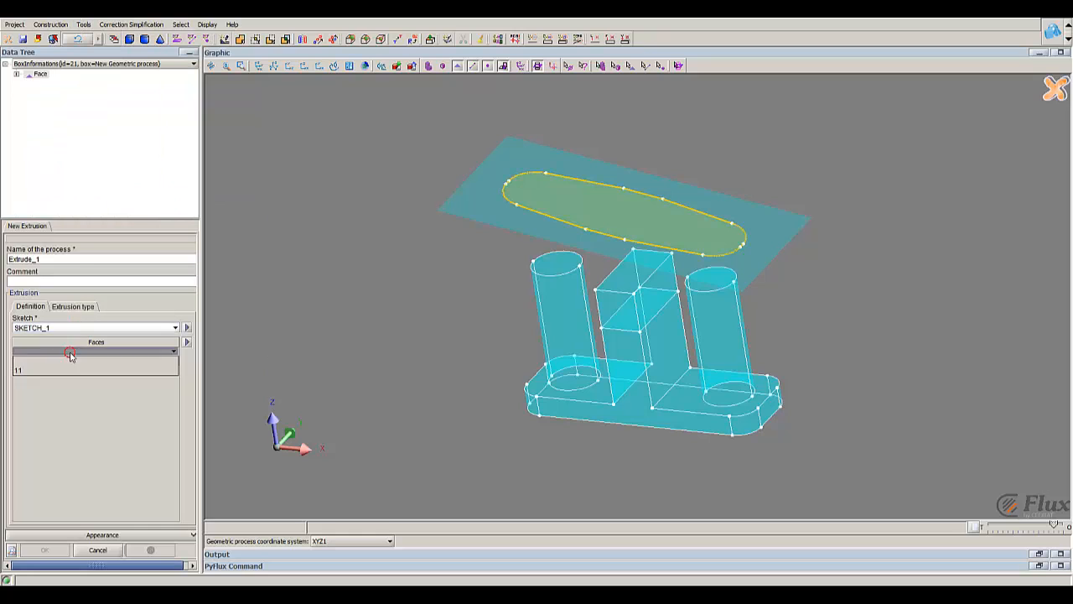
pyautogui.click(600, 206)
pyautogui.click(89, 307)
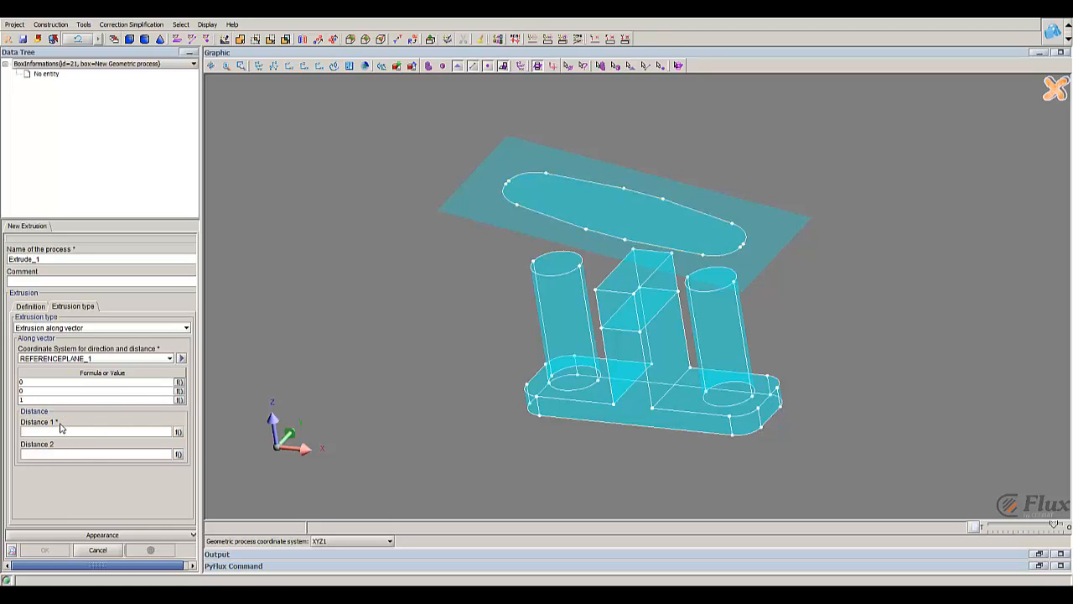
pyautogui.write('10')
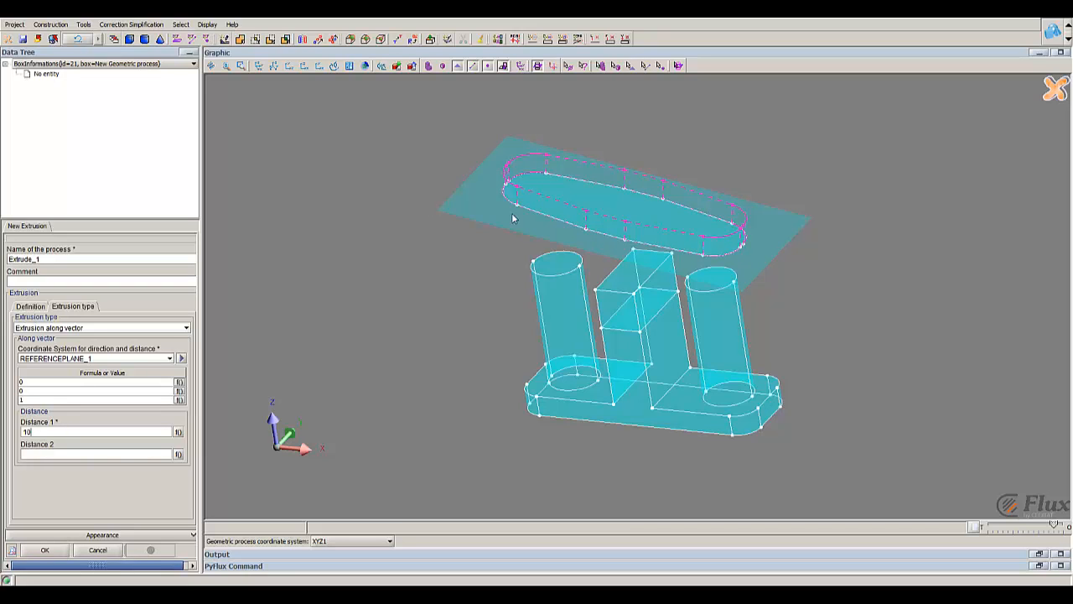
pyautogui.moveTo(513, 218); pyautogui.dragTo(591, 197, button='middle')
pyautogui.click(52, 550)
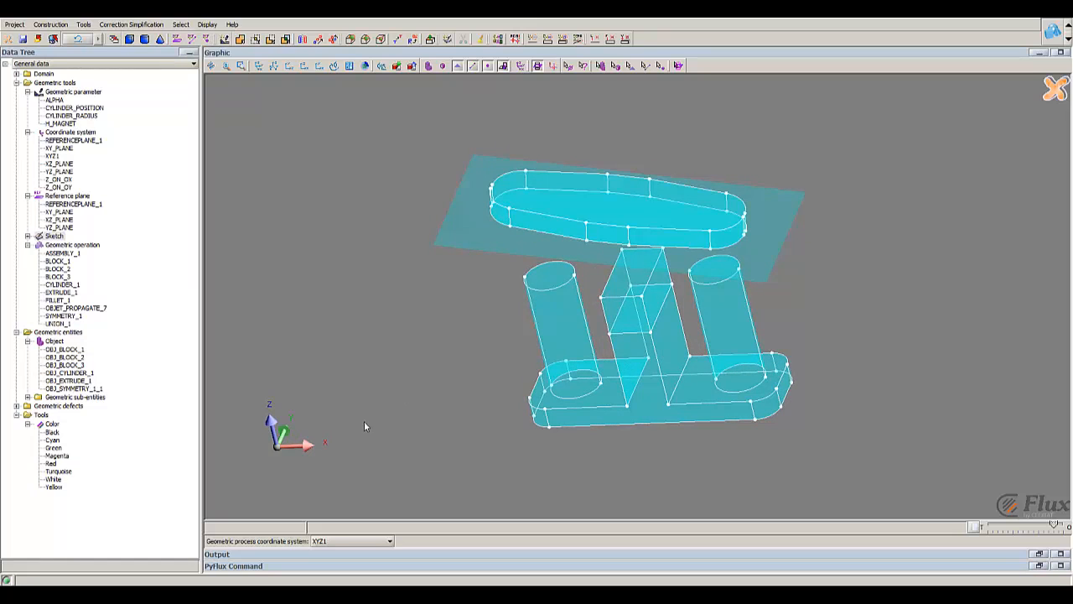
# Translate the extruded object OBJ_EXTRUDE_1 by x 0, y 0, z -15 in the XYZ1 coordinate system.
pyautogui.moveTo(449, 272); pyautogui.dragTo(662, 201, button='middle')
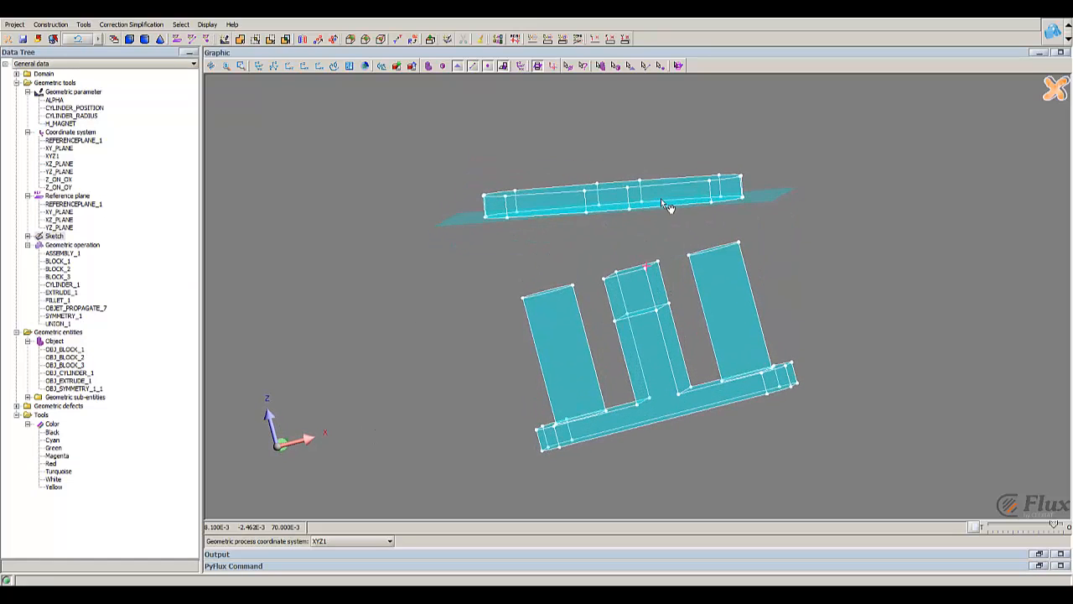
pyautogui.click(87, 26)
pyautogui.moveTo(143, 161)
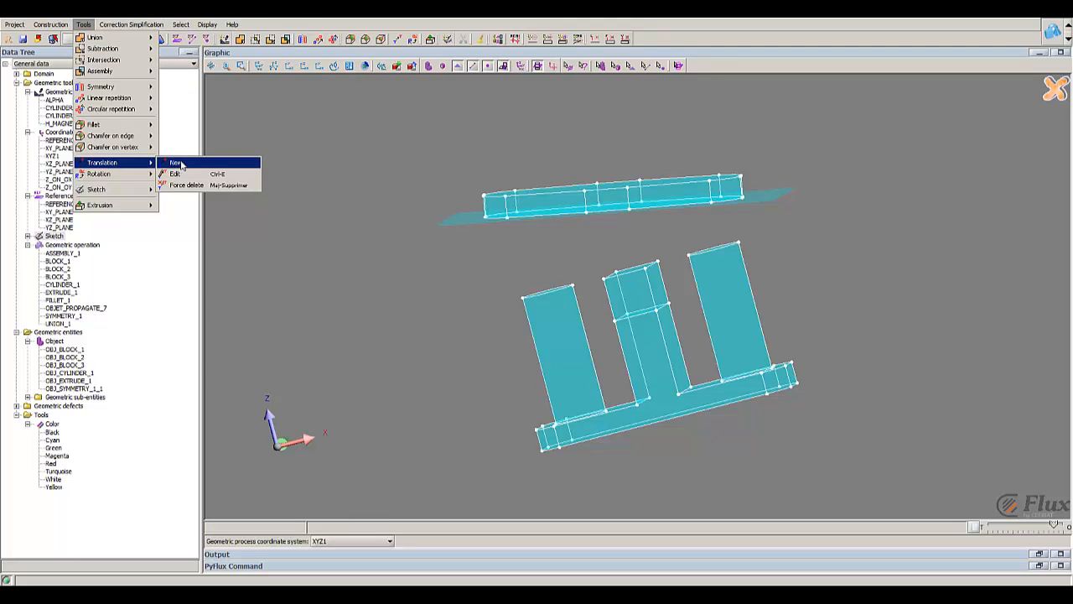
pyautogui.click(178, 163)
pyautogui.click(116, 401)
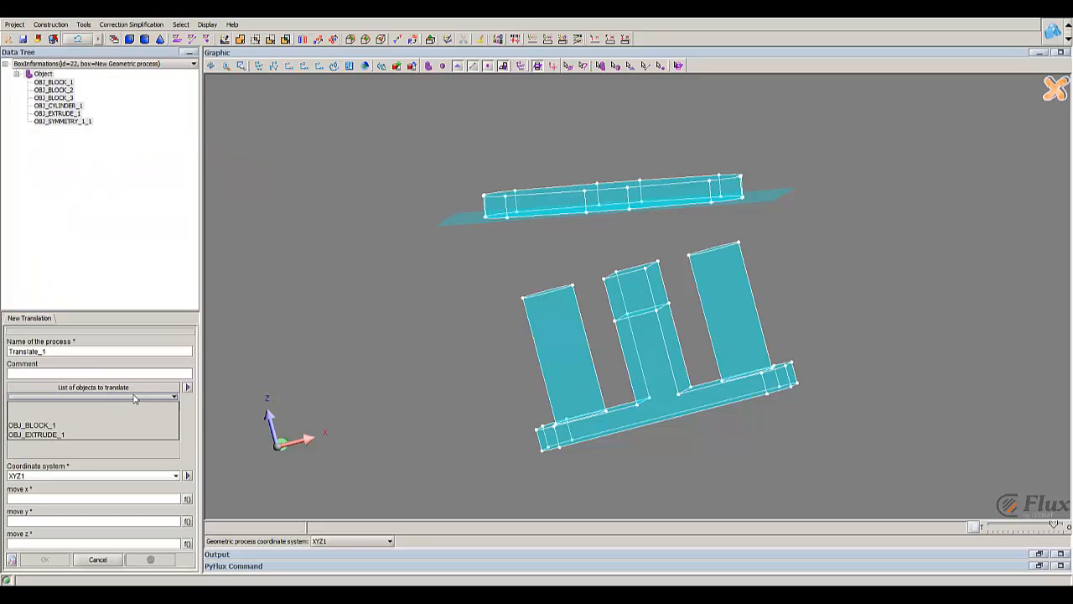
pyautogui.click(497, 207)
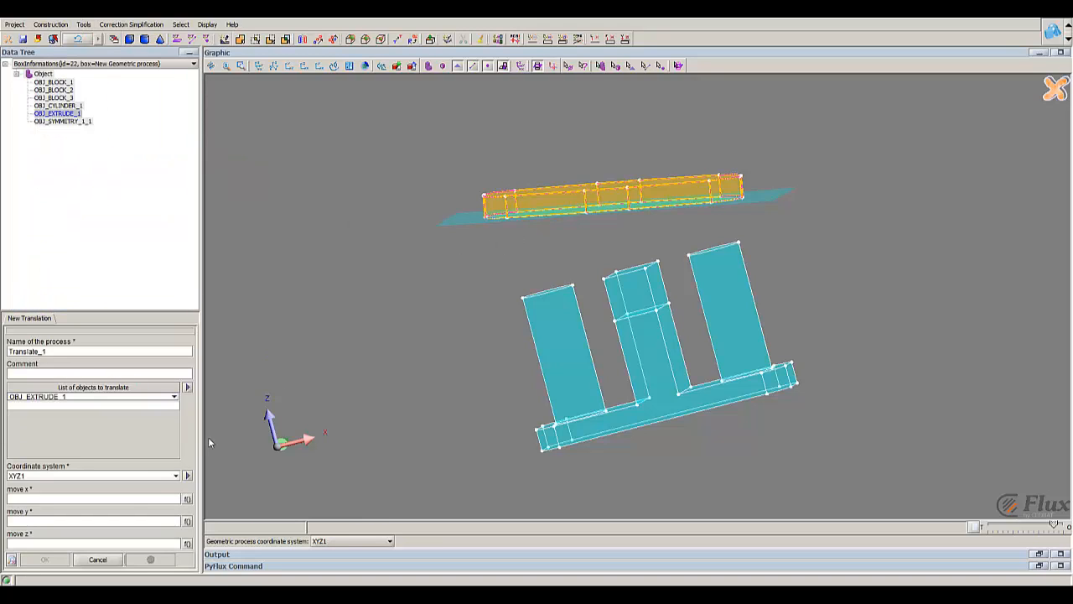
pyautogui.click(115, 501)
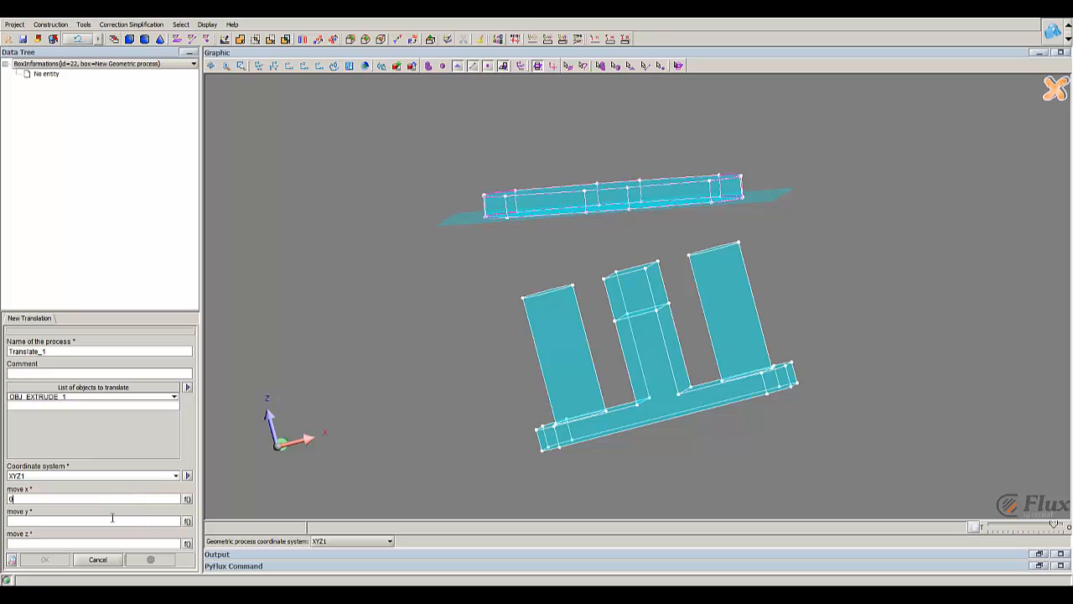
pyautogui.write('-15')
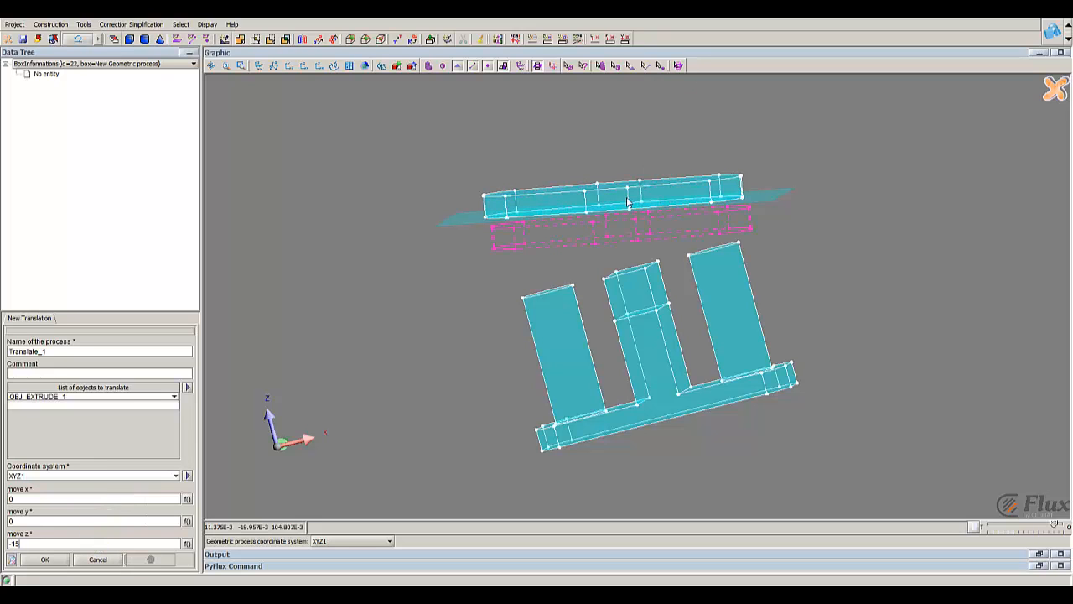
pyautogui.moveTo(631, 203)
pyautogui.mouseDown()
pyautogui.moveTo(628, 237)
pyautogui.moveTo(628, 200)
pyautogui.mouseUp()
pyautogui.click(45, 560)
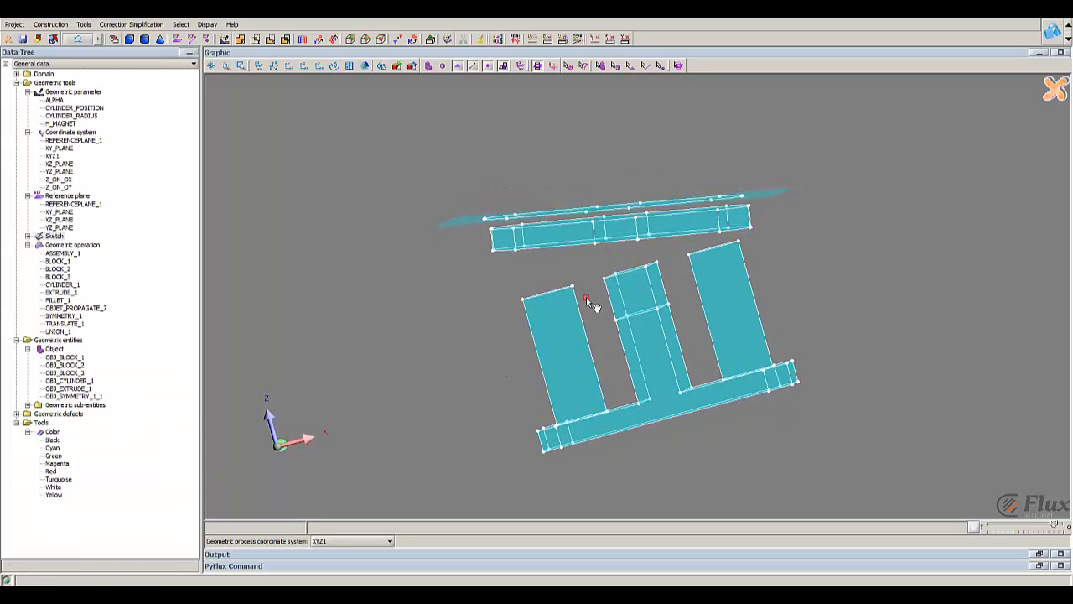
# Leave the modeler context and mesh the domain of the finished geometry.
pyautogui.moveTo(582, 299); pyautogui.dragTo(643, 328)
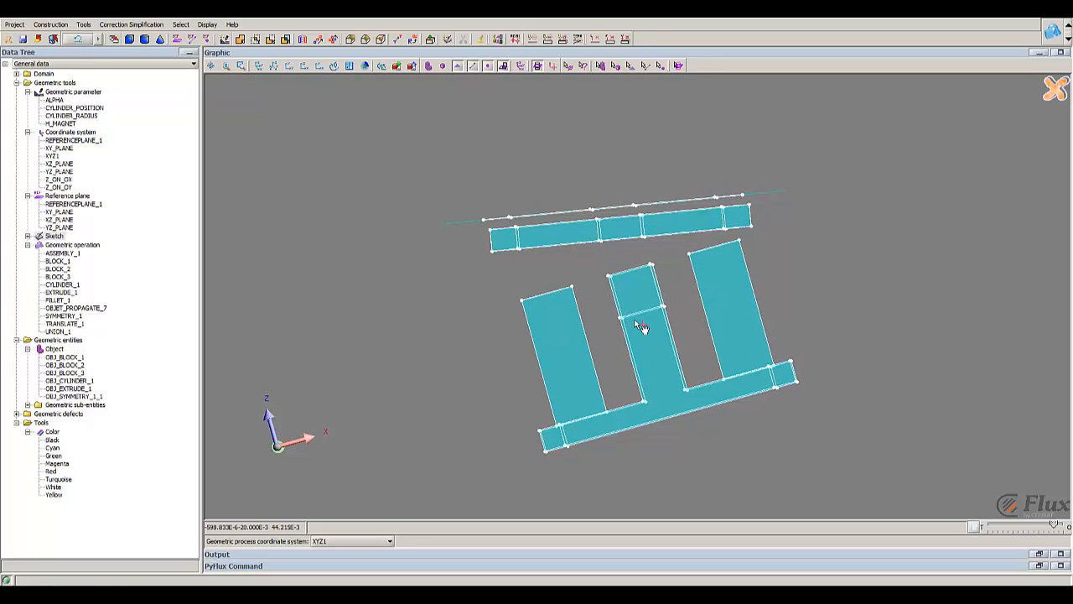
pyautogui.click(1056, 88)
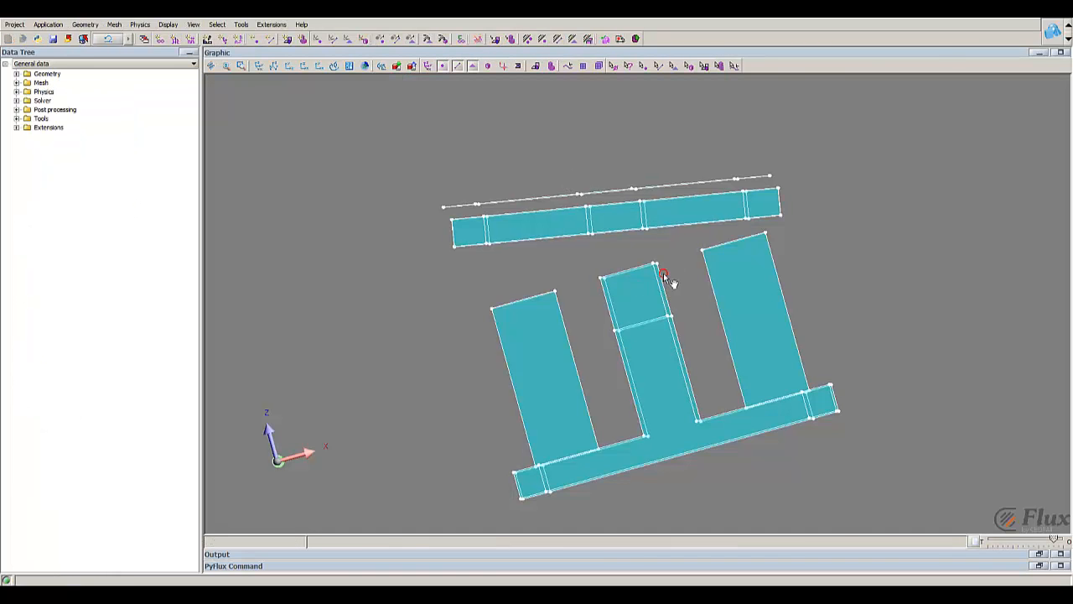
pyautogui.moveTo(667, 279); pyautogui.dragTo(655, 320)
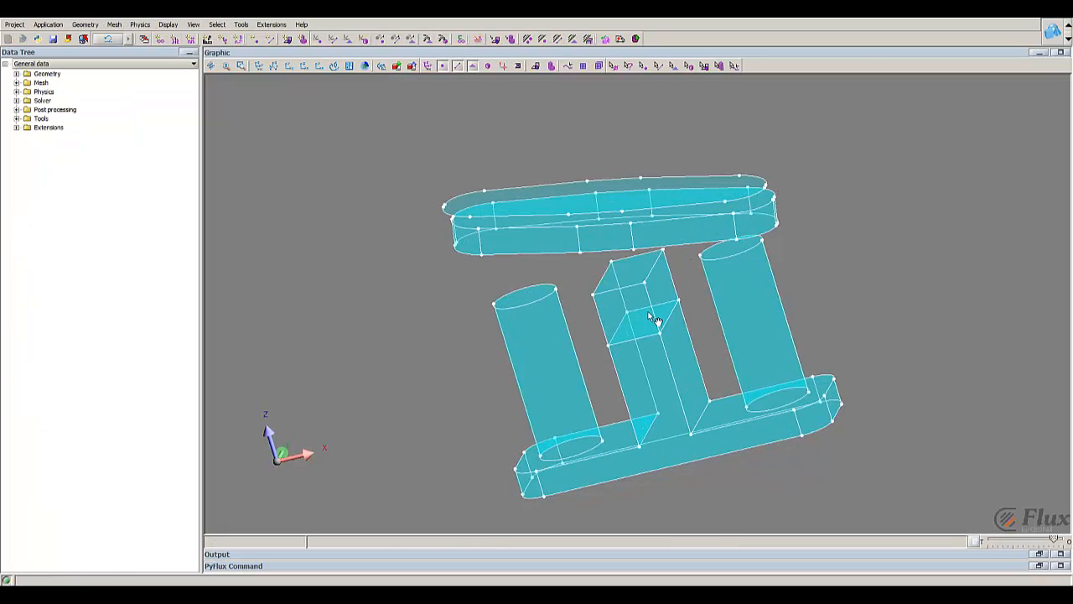
pyautogui.click(114, 25)
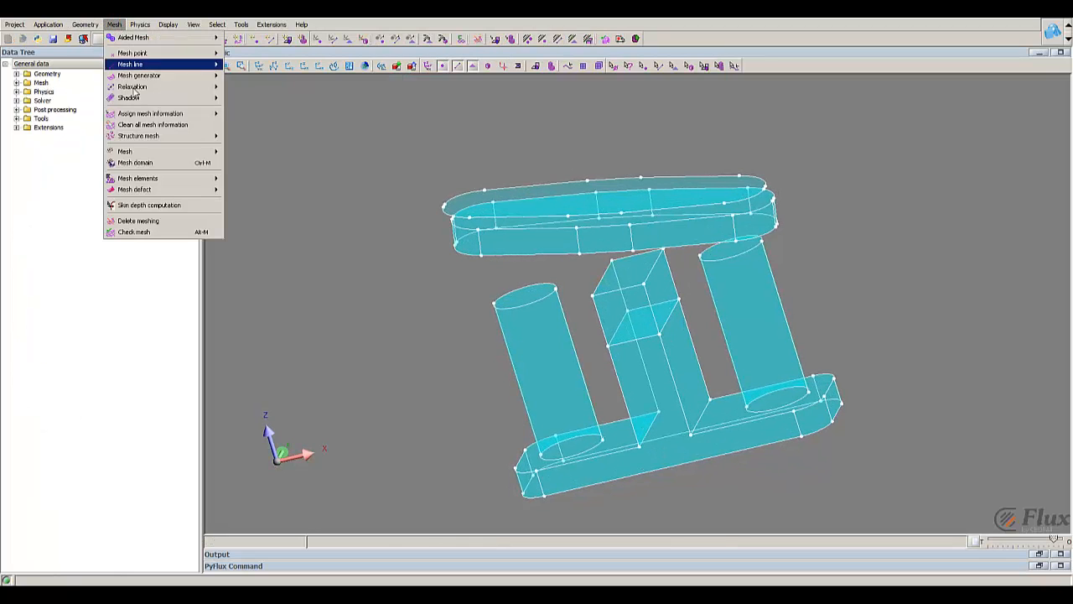
pyautogui.click(192, 164)
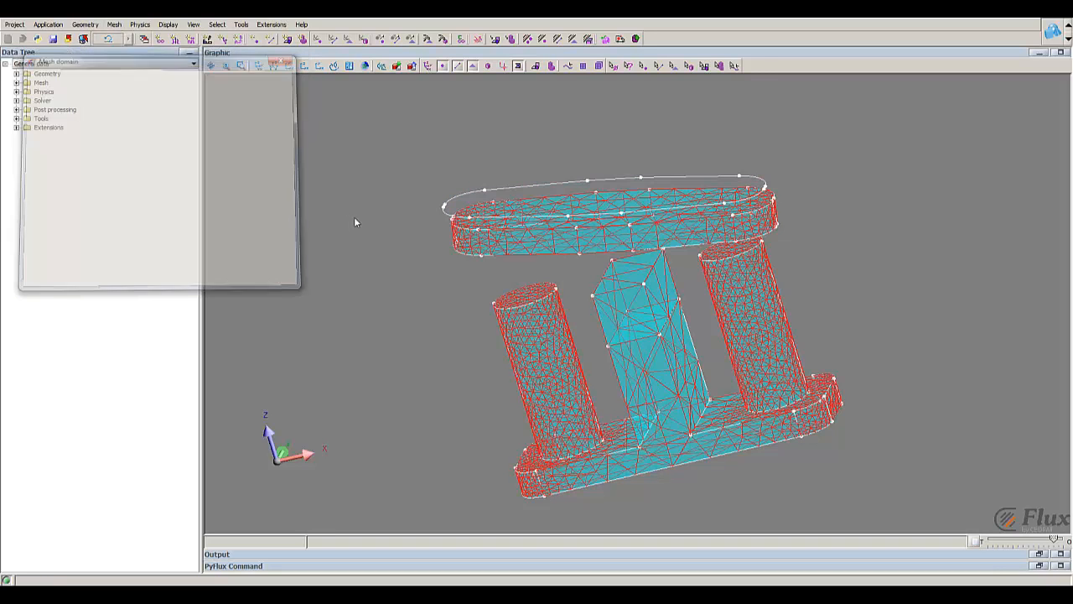